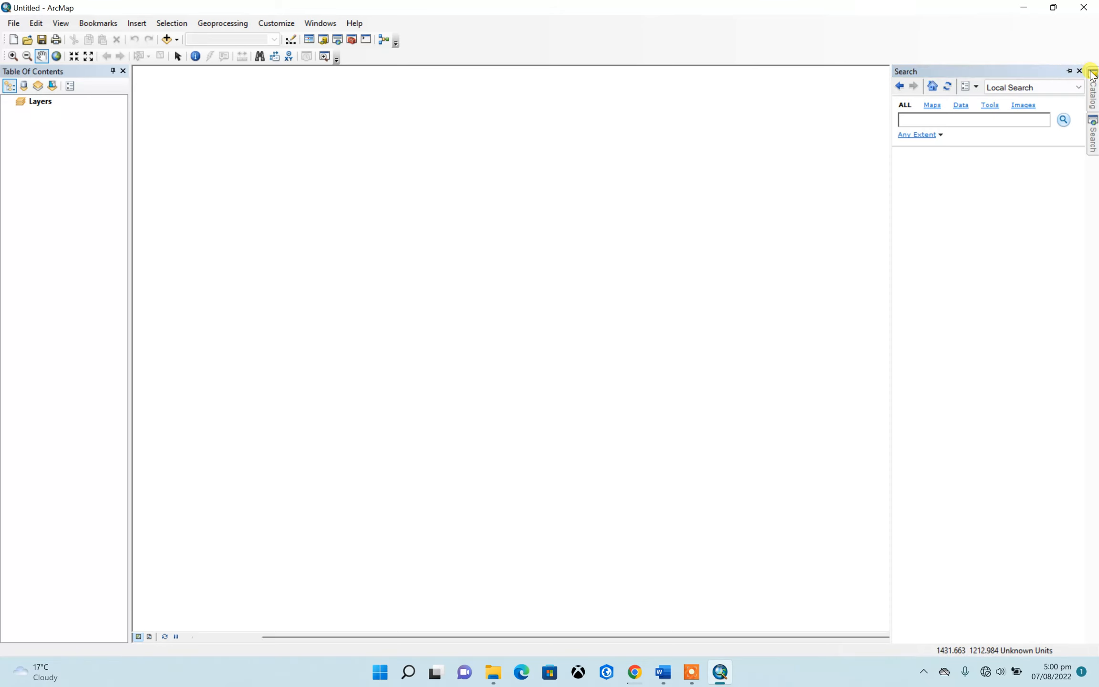
Browse the catalog's folder connections down to the contents of the GIS training folder
click(1093, 90)
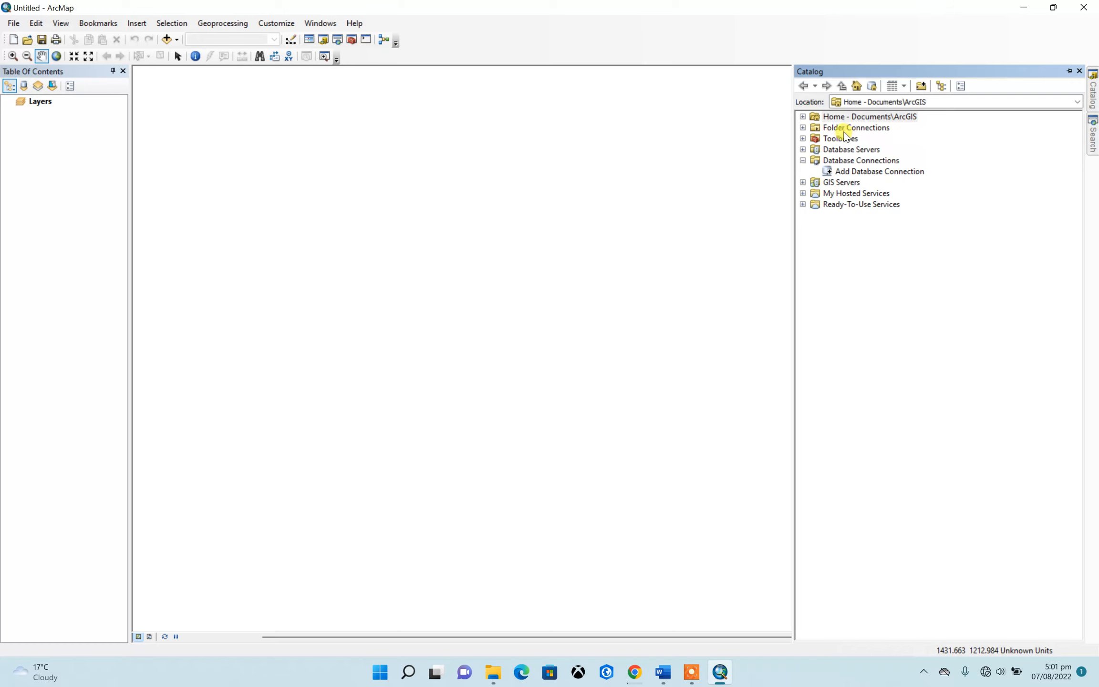
click(803, 127)
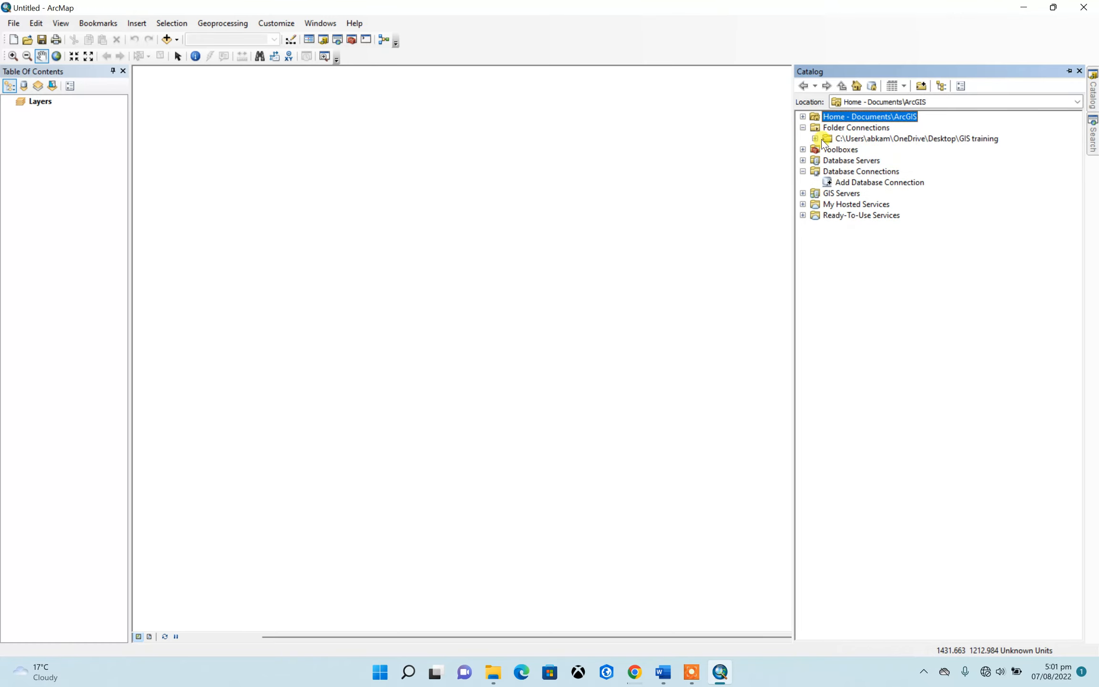
click(815, 138)
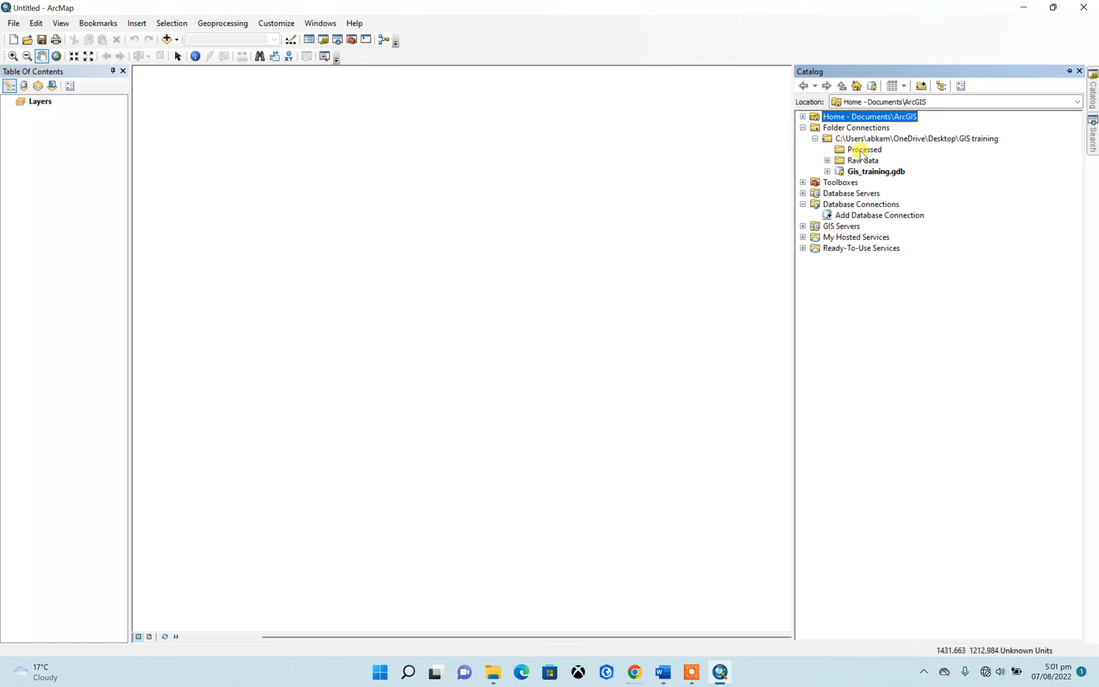
click(828, 160)
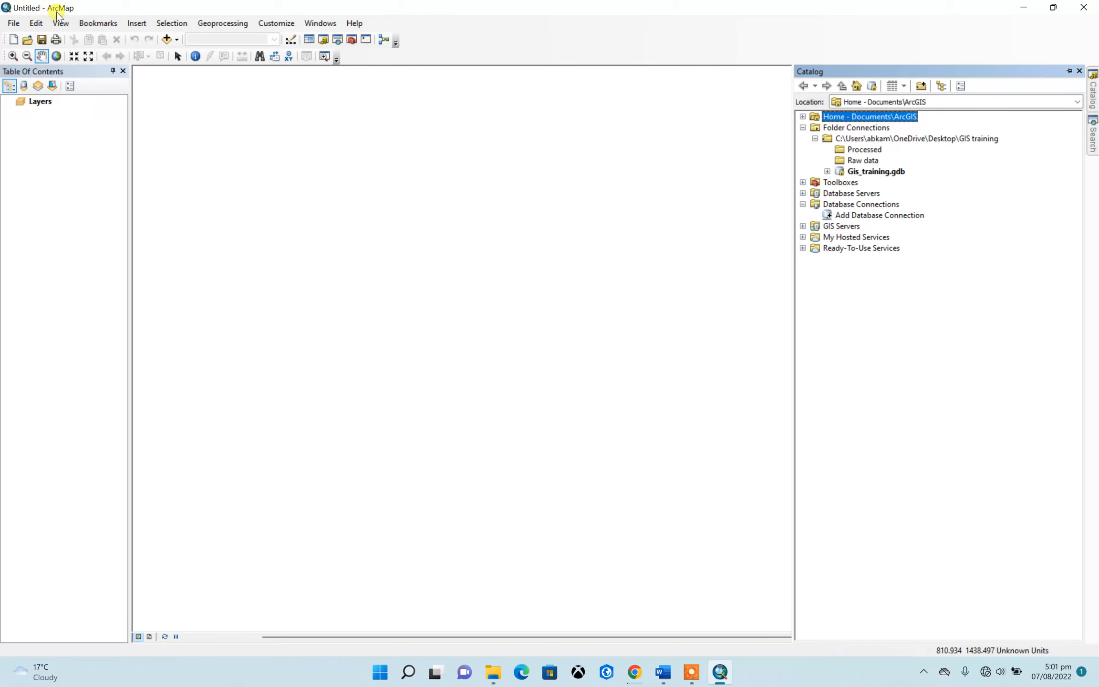
Save the map document as GIS_training in the GIS training folder
click(13, 24)
click(38, 71)
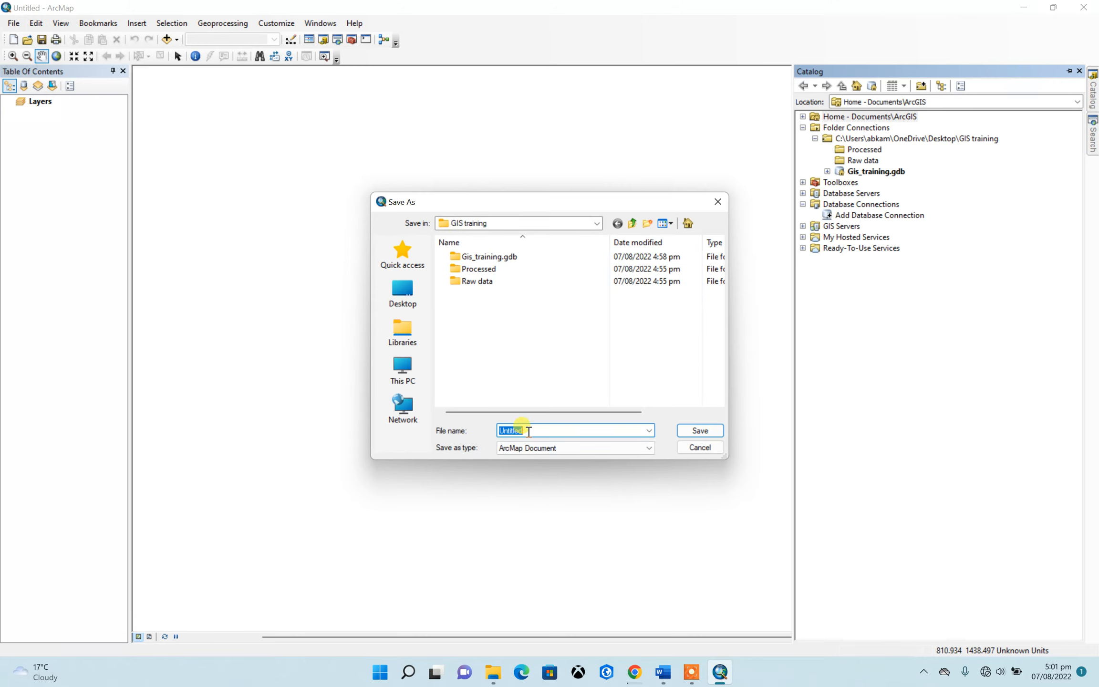
text(GI)
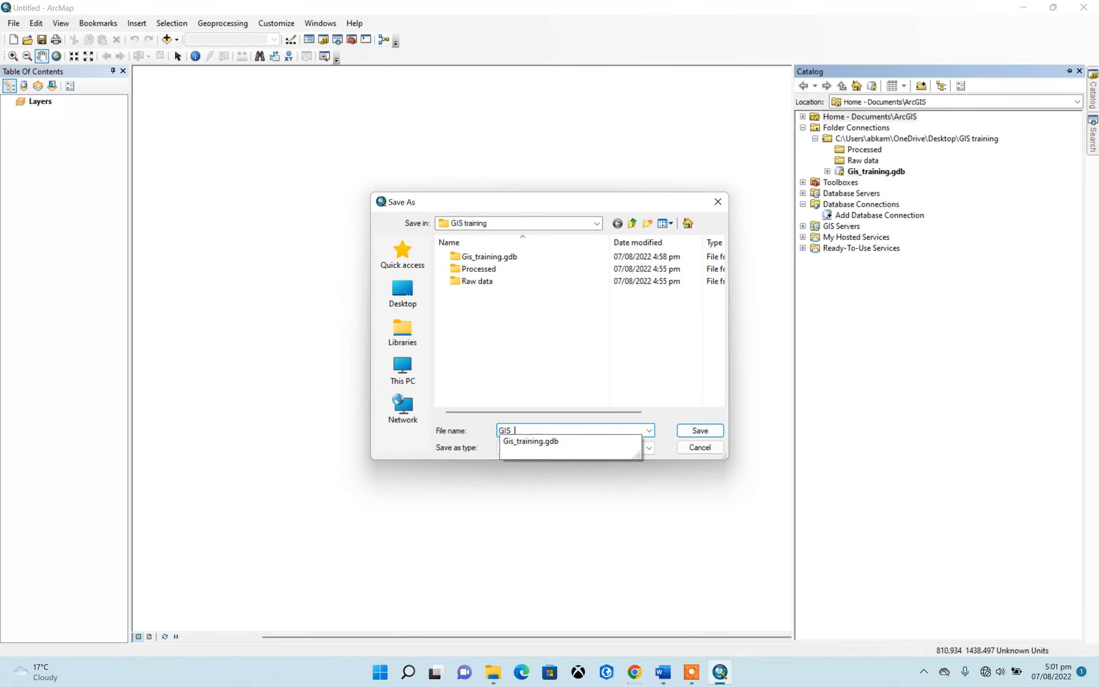
text(S_training)
click(700, 430)
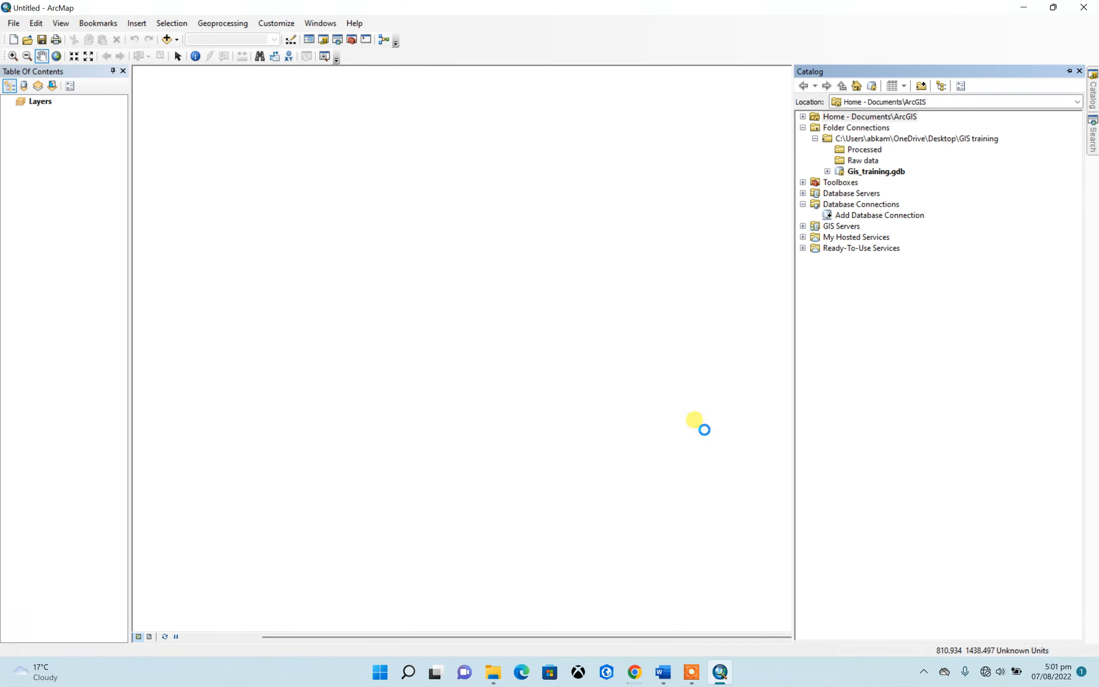
Switch to the desktop and check the contents of the Raw data folder inside the GIS training folder
click(1024, 9)
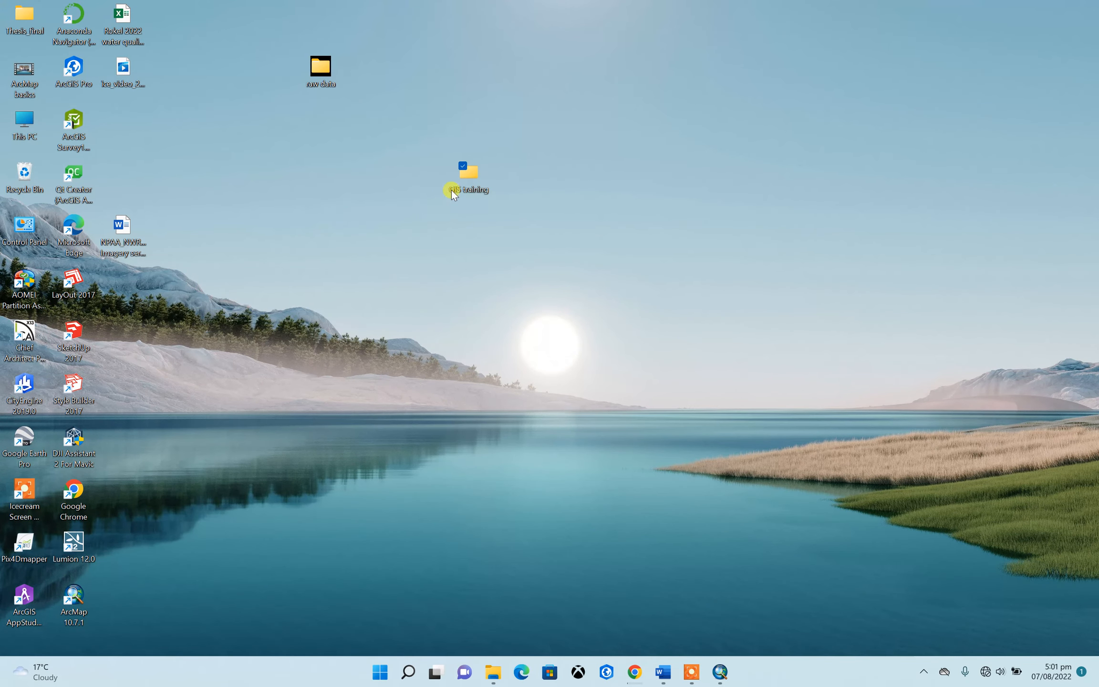
double_click(469, 176)
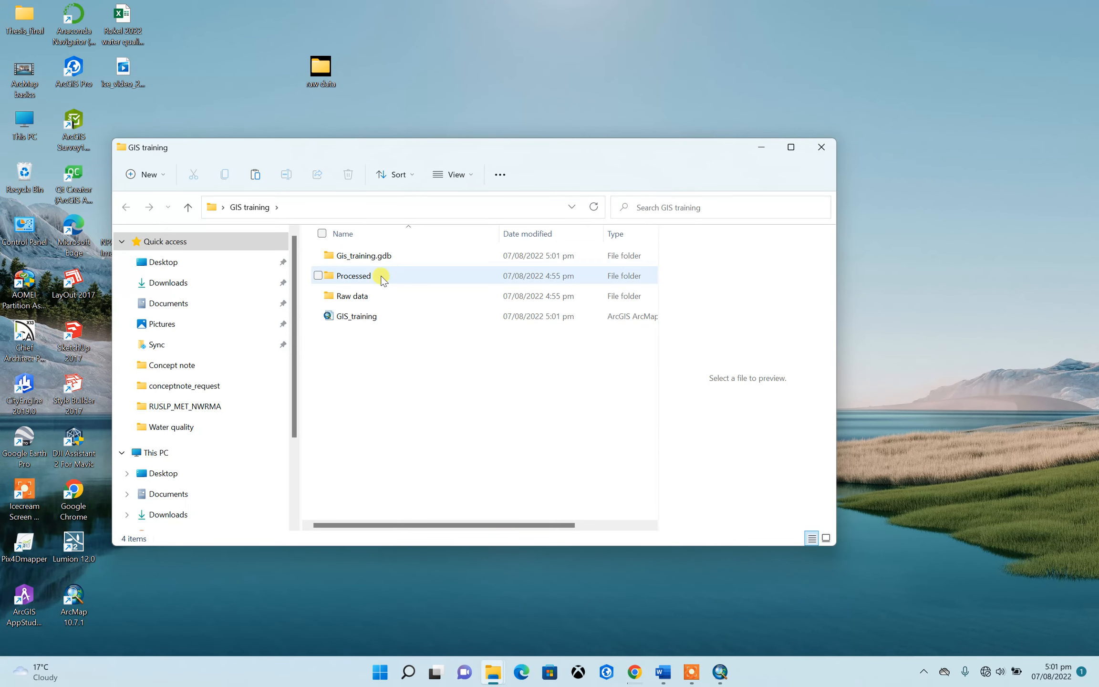
double_click(372, 296)
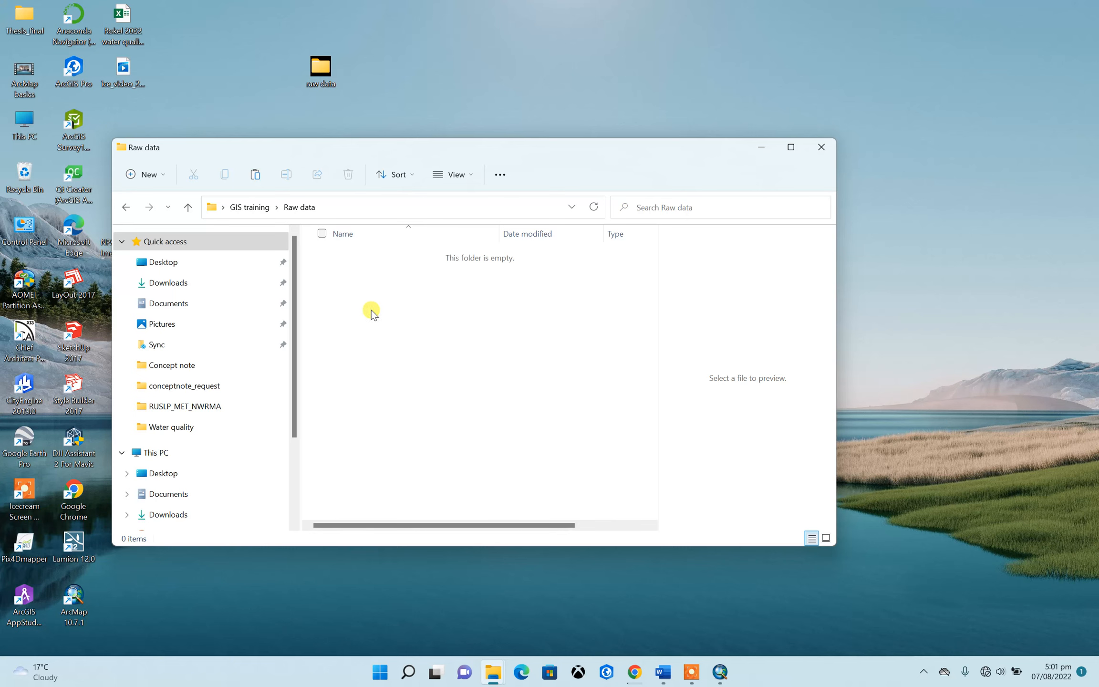
click(761, 146)
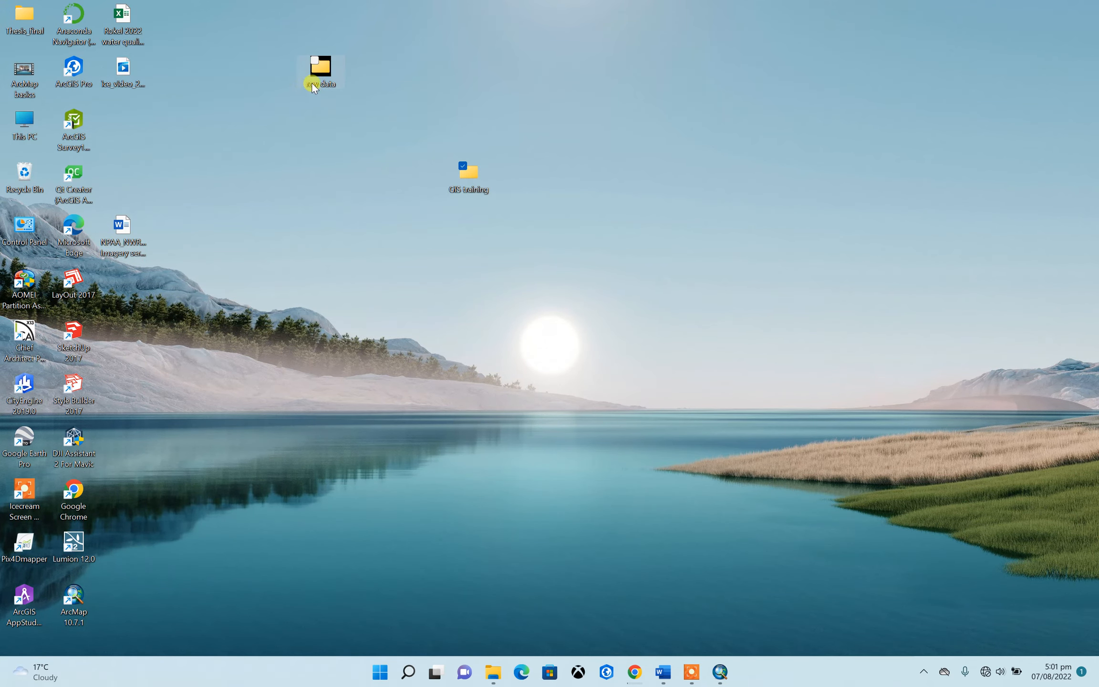
Copy the administrative_boundary and Road_network folders from the desktop's raw data folder into the Raw data folder of GIS training
double_click(321, 72)
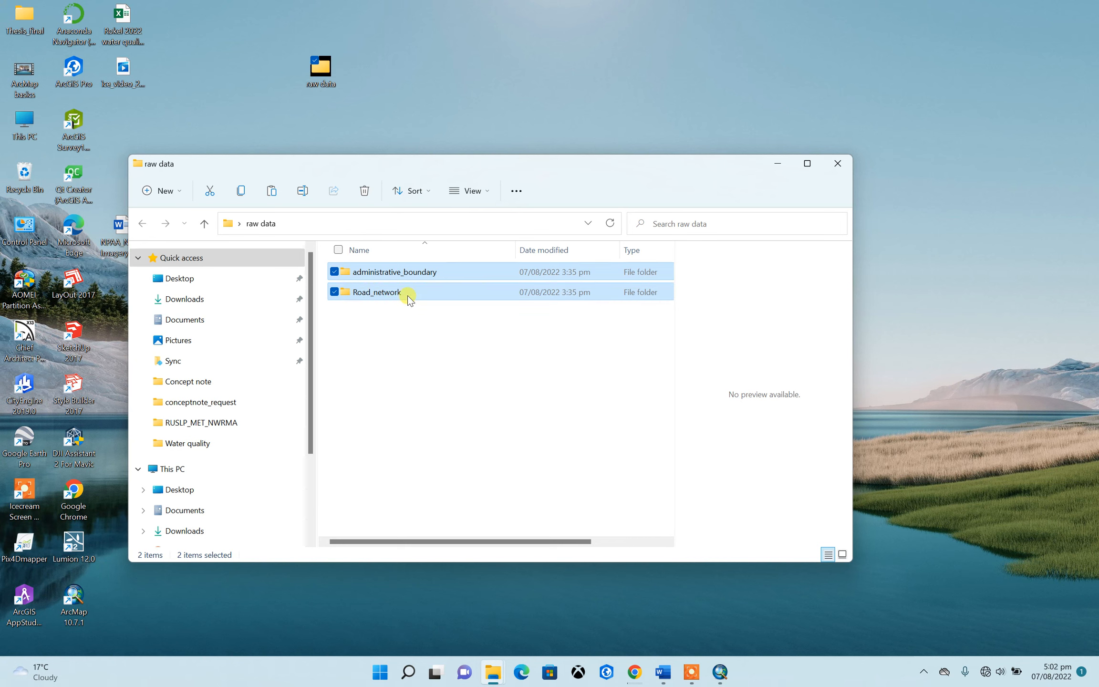
right_click(427, 297)
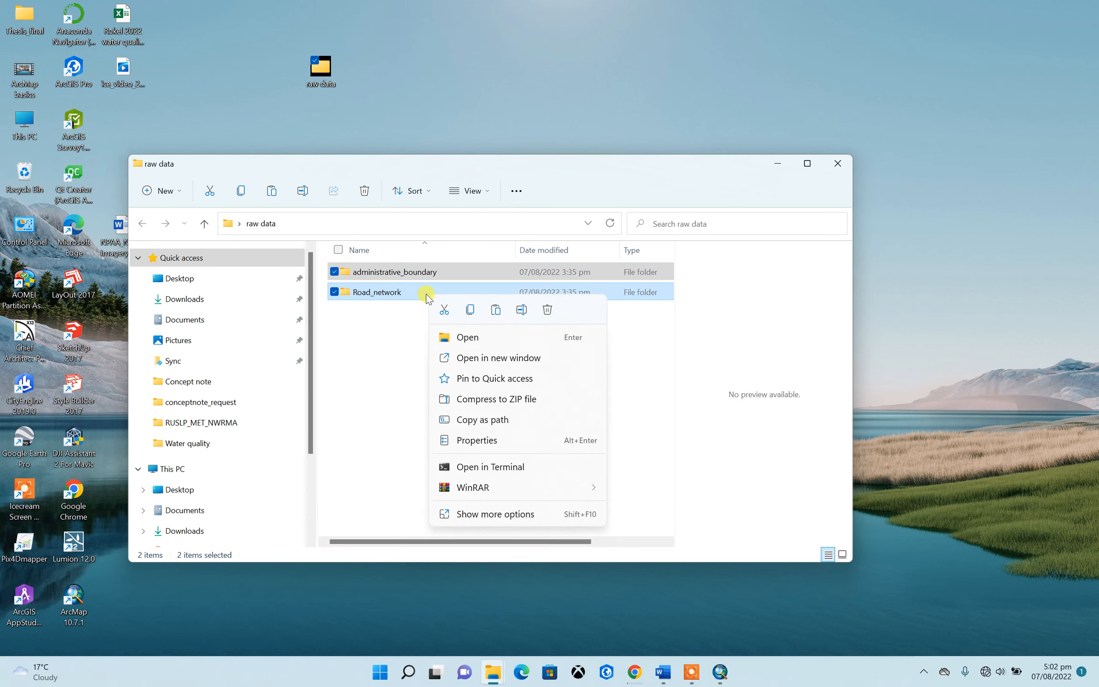
click(469, 317)
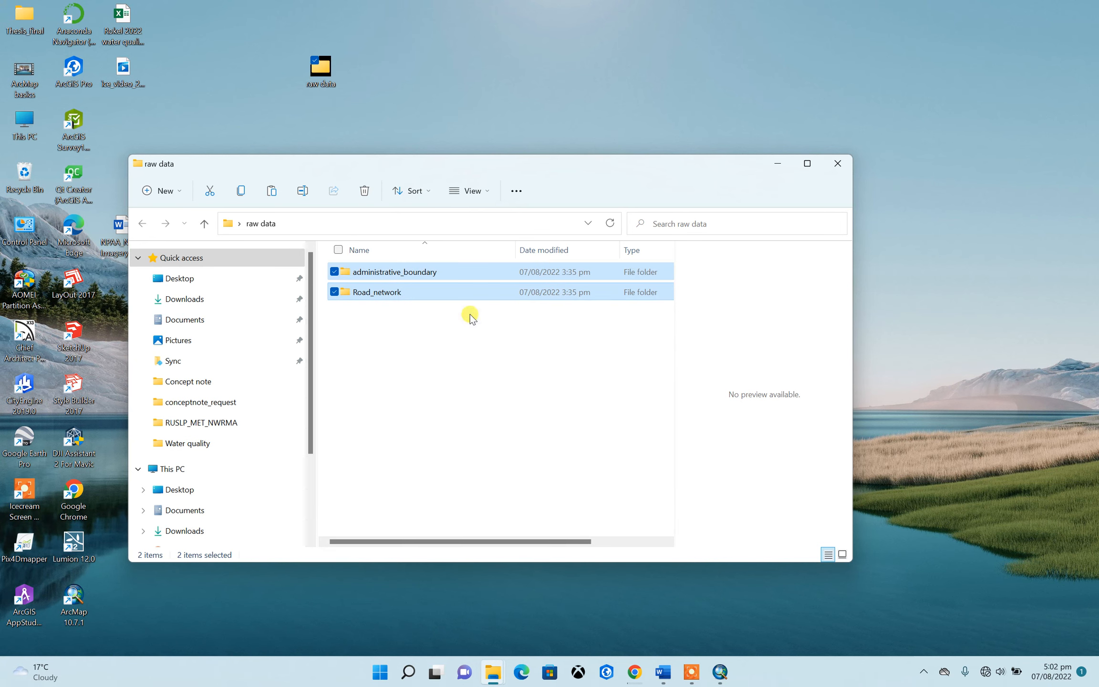
click(837, 164)
click(465, 177)
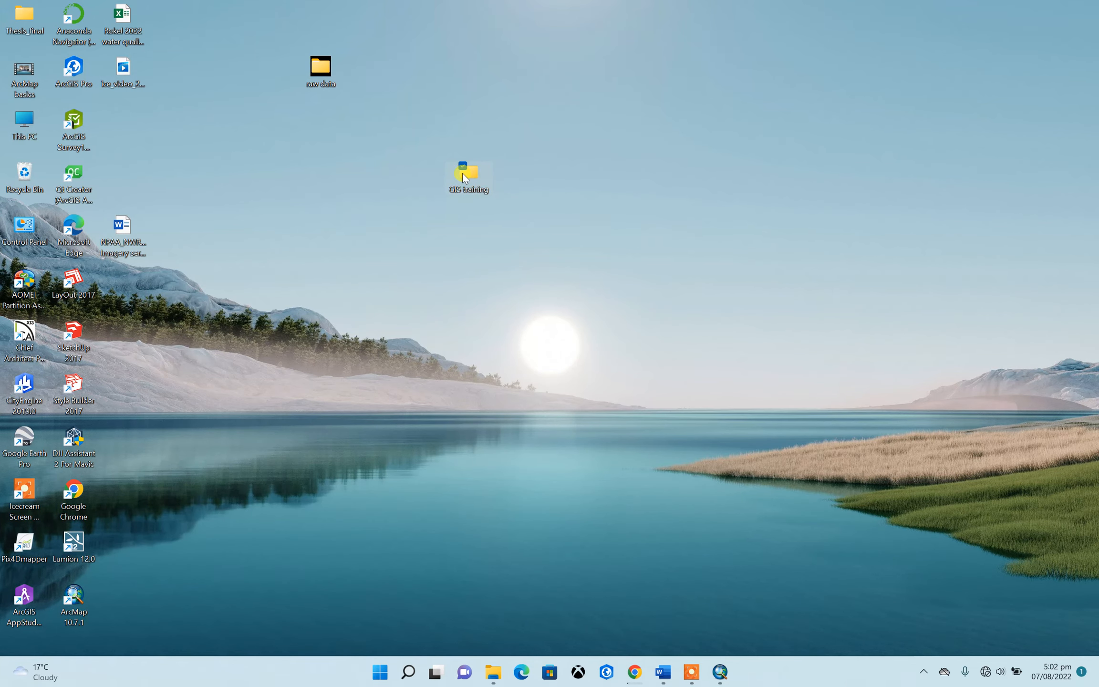
double_click(465, 177)
double_click(376, 313)
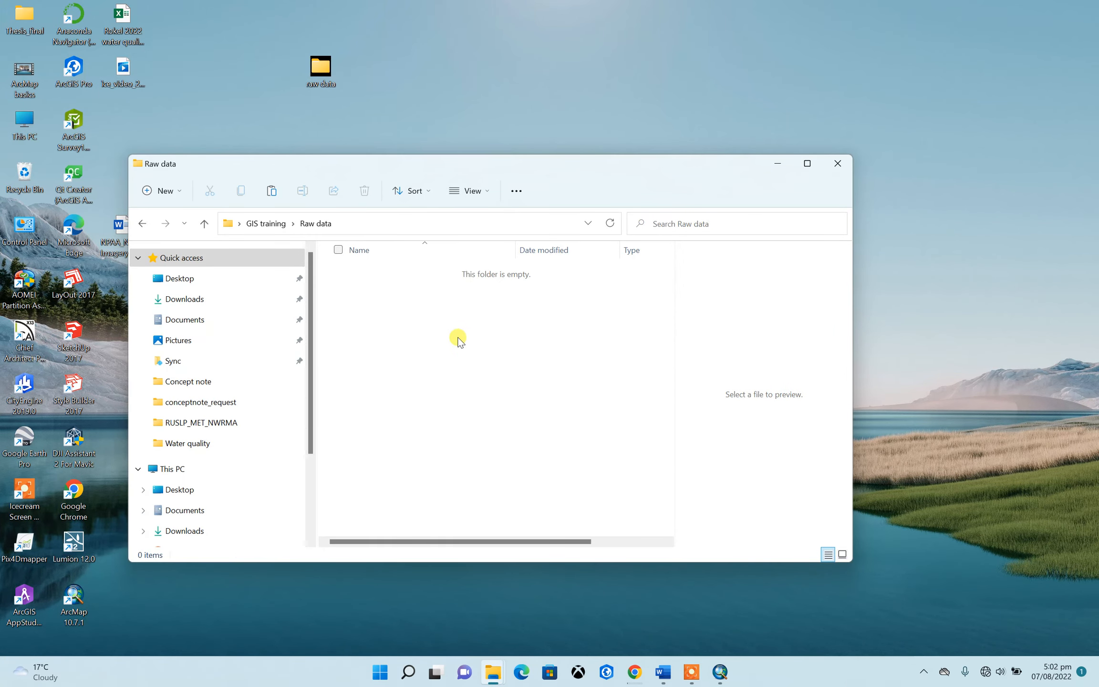
right_click(458, 338)
click(474, 358)
click(837, 163)
Switch back to ArcMap and add SLE_adm0.shp from the Raw data administrative_boundary folder to the map
click(720, 671)
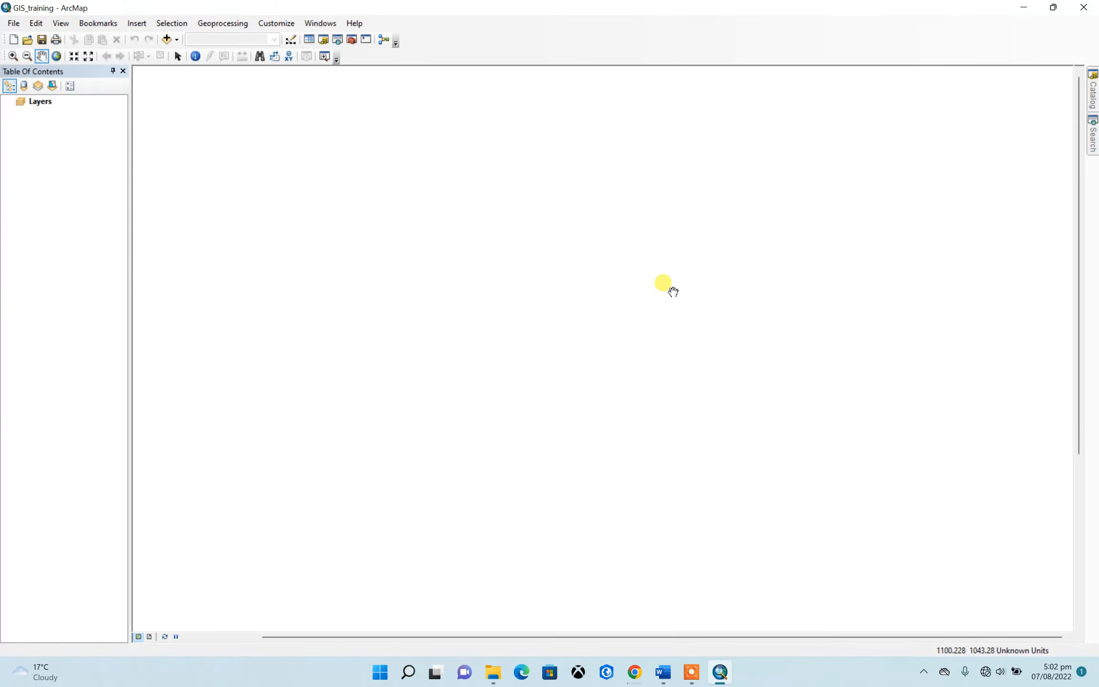
click(1093, 93)
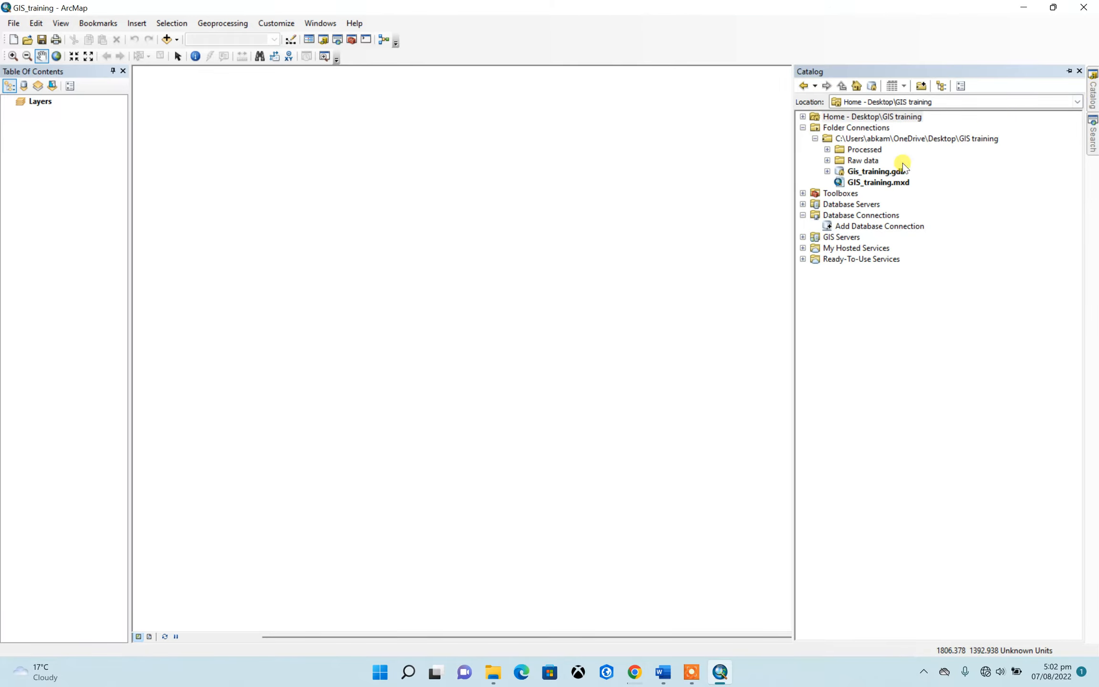
click(827, 160)
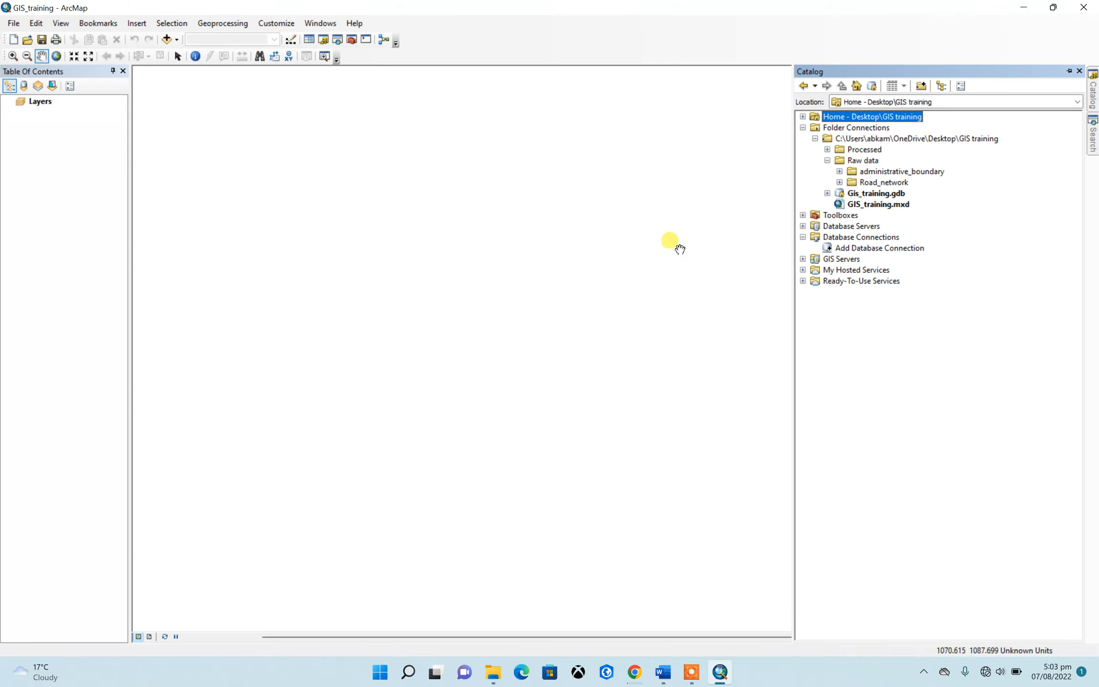
click(839, 172)
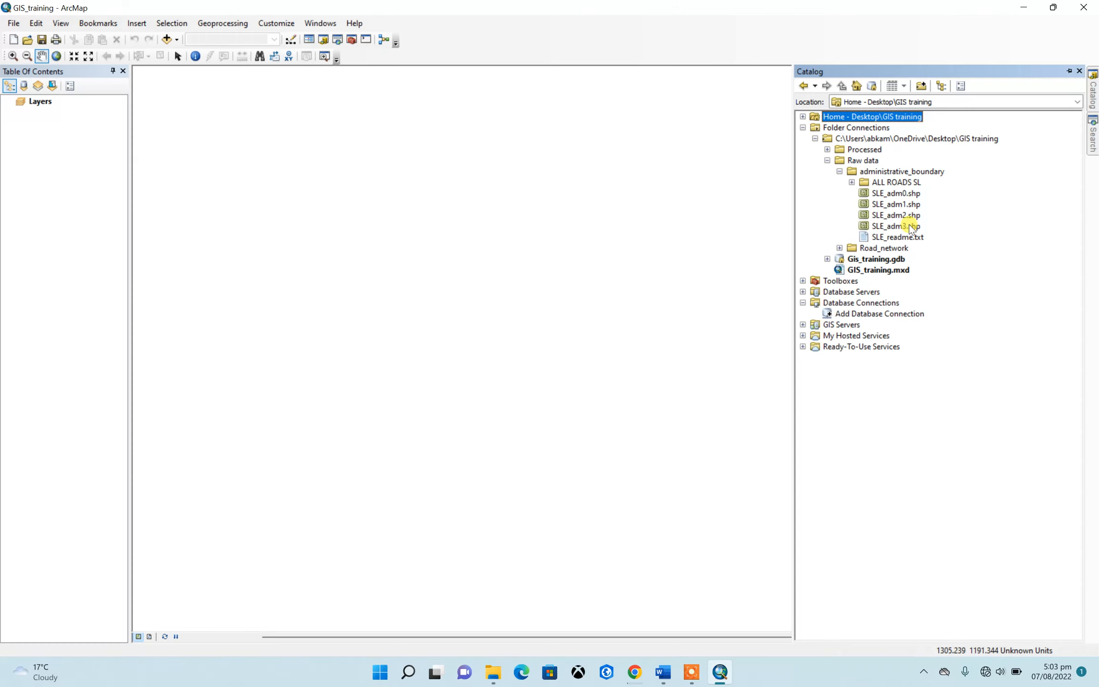
click(851, 182)
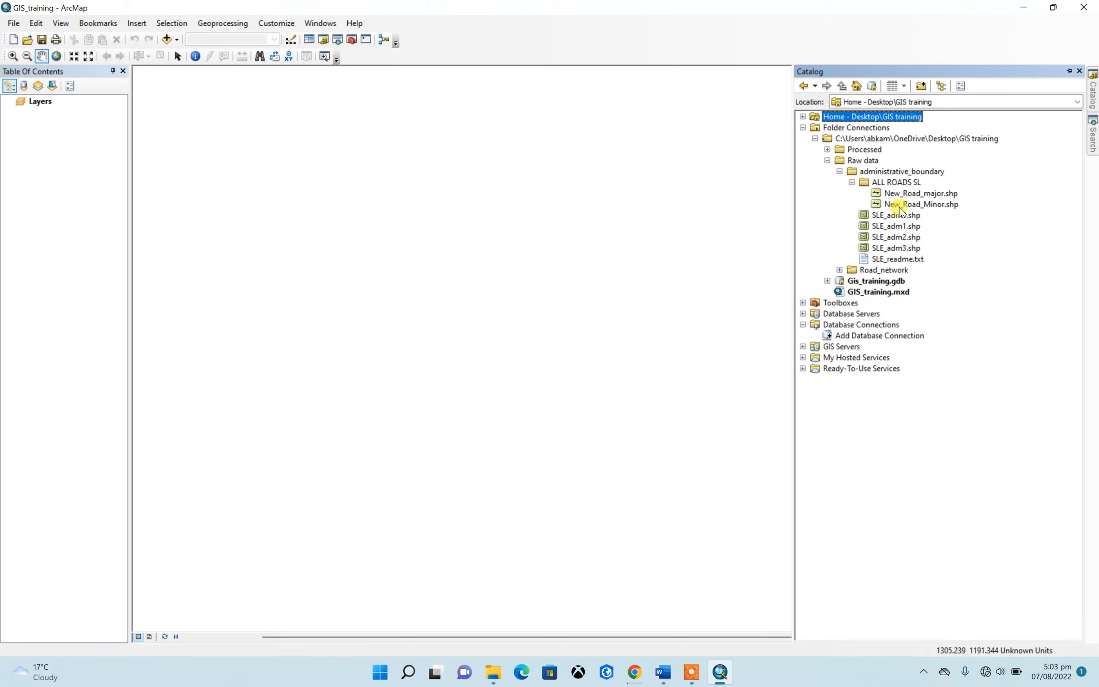
click(852, 182)
click(881, 194)
drag(882, 193, 644, 201)
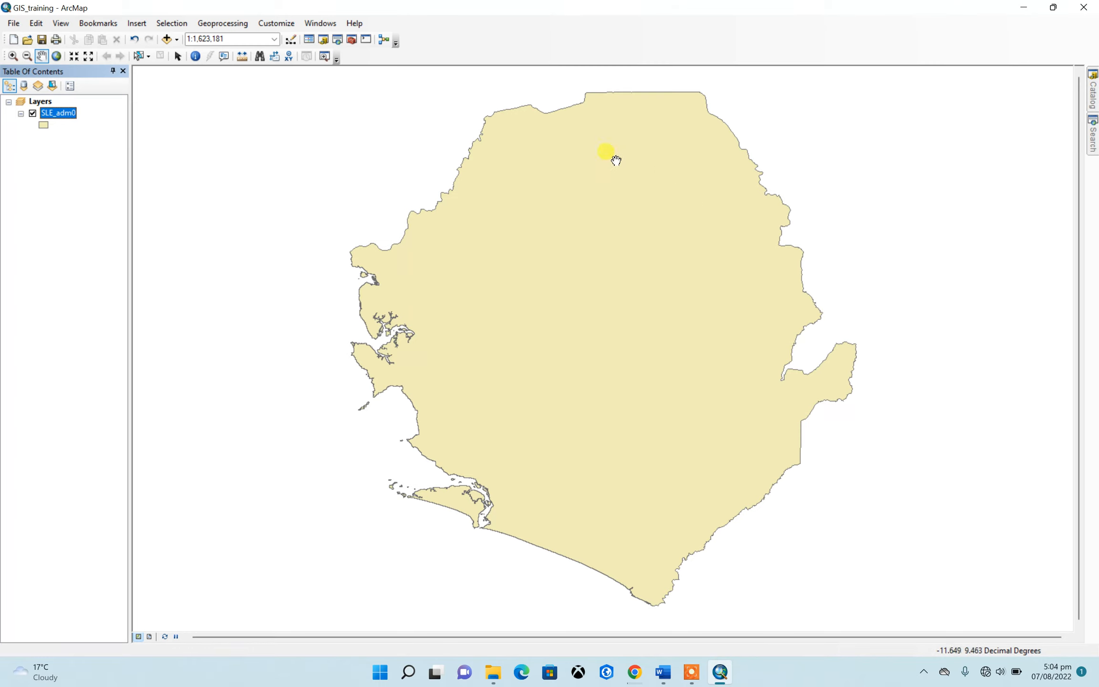
Add the SLE_adm1.shp, SLE_adm2.shp and SLE_adm3.shp shapefiles from the administrative_boundary folder to the map
mouse_move(1092, 108)
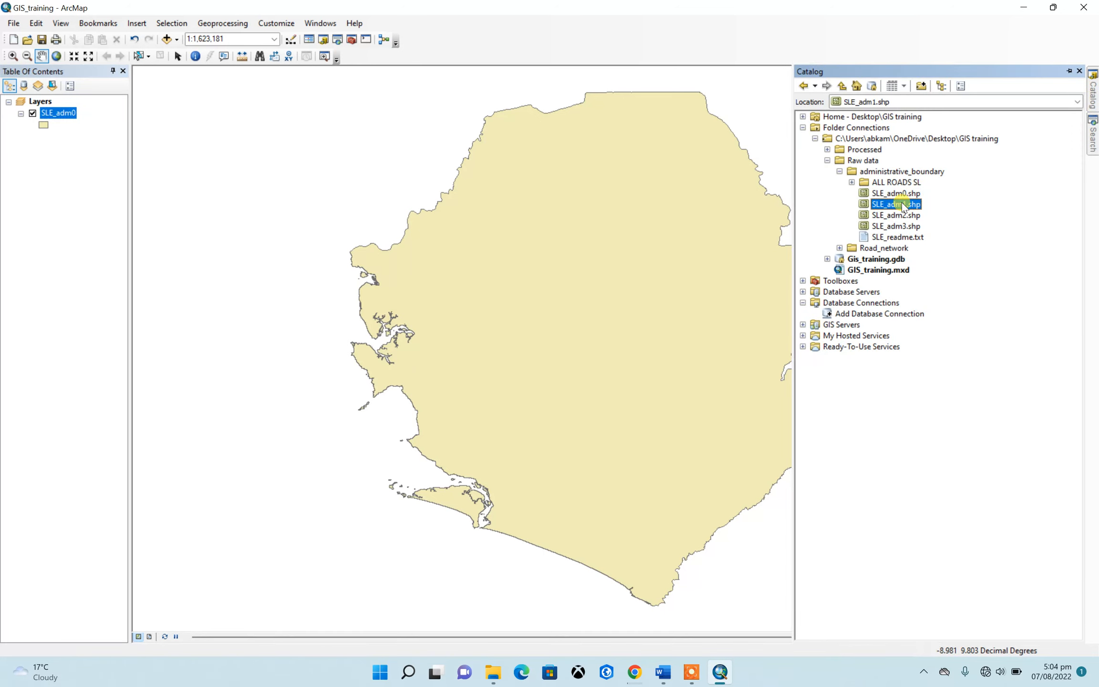
drag(901, 204, 693, 214)
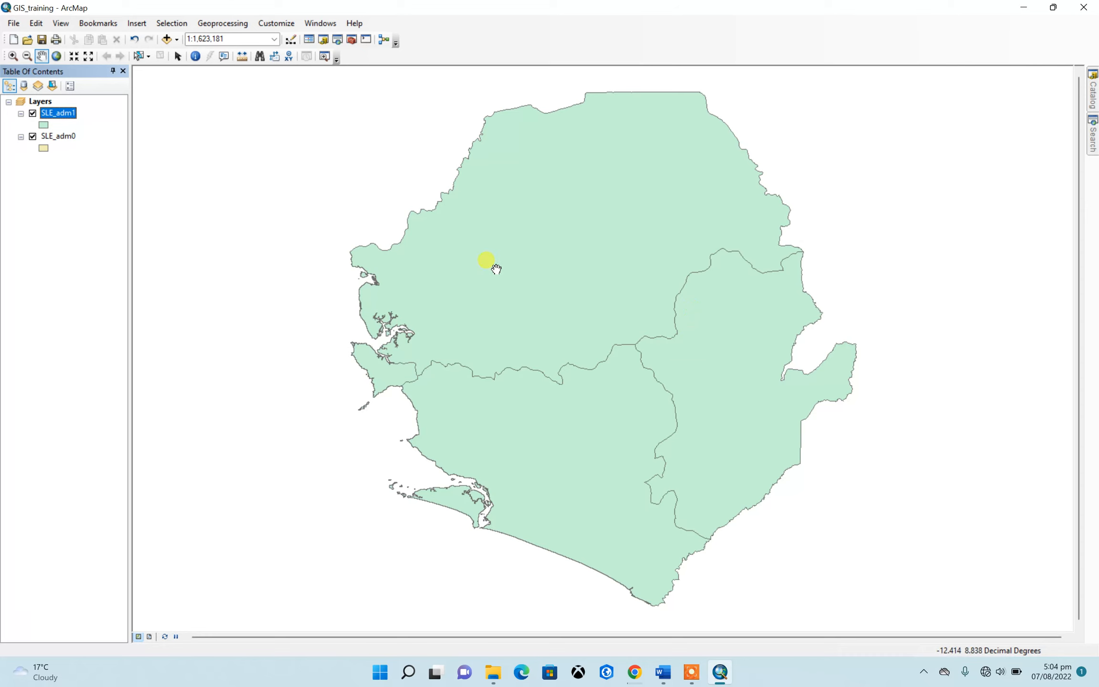
click(1093, 95)
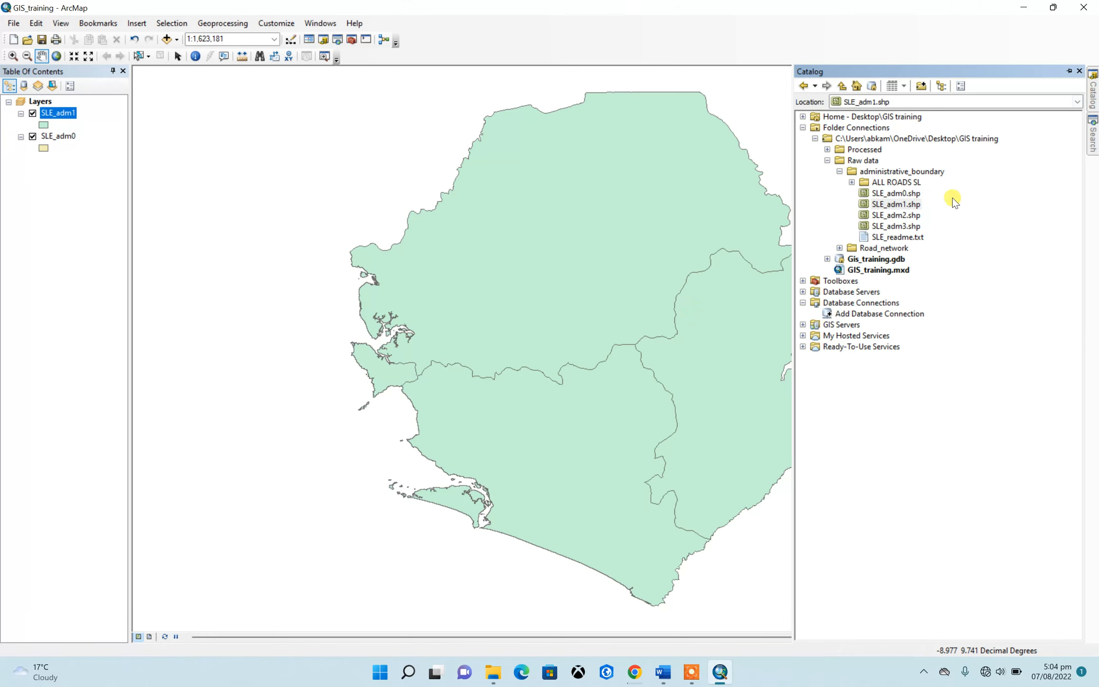
drag(892, 215, 713, 223)
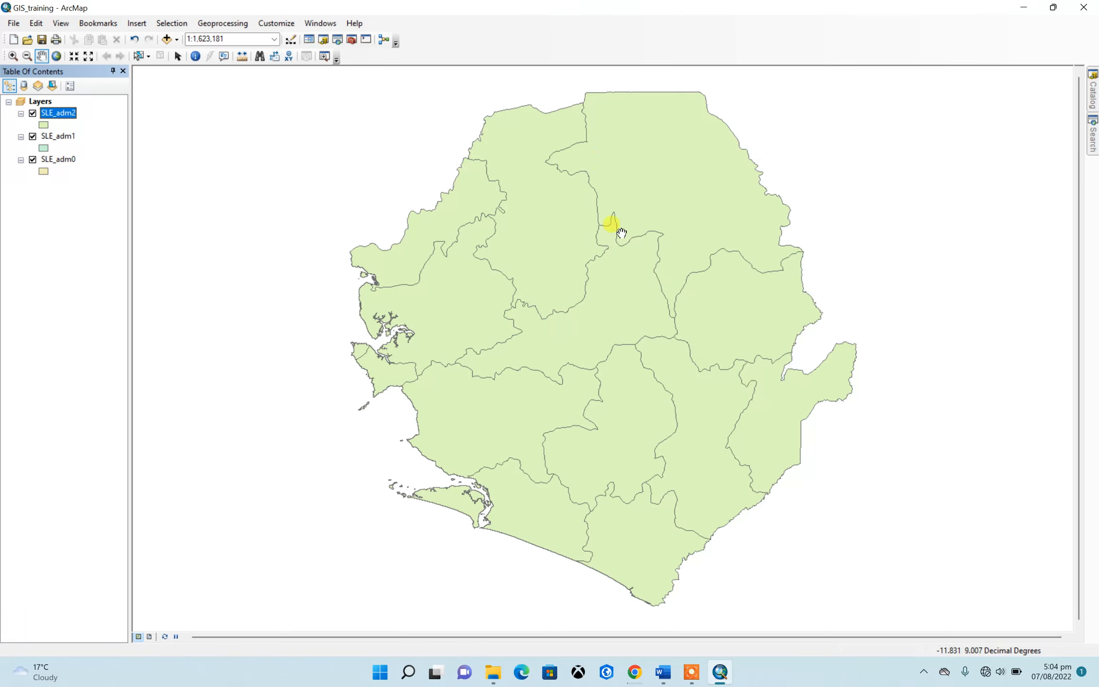
click(1092, 93)
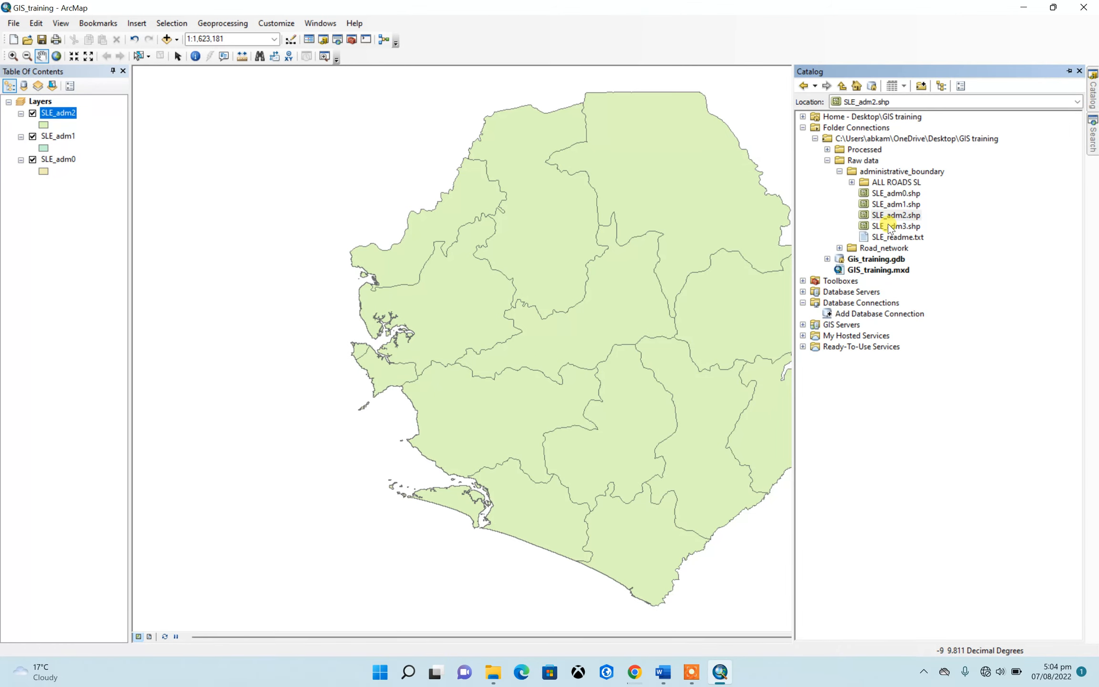
drag(890, 226, 723, 225)
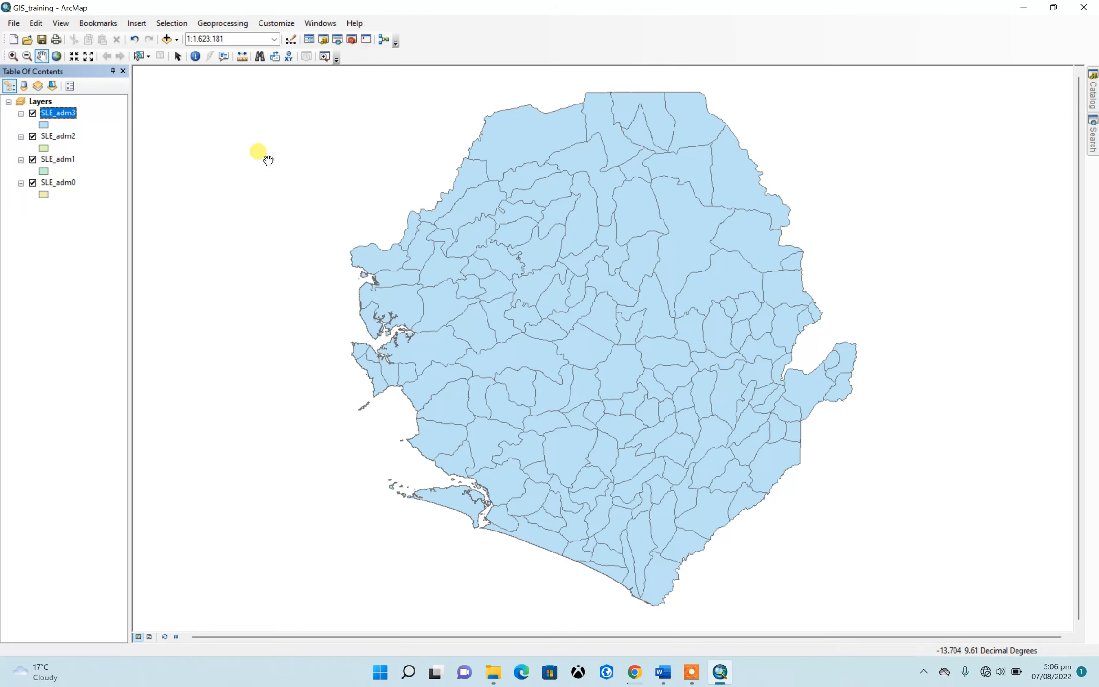
Turn off the visibility of all four layers, SLE_adm0 through SLE_adm3
click(32, 182)
click(32, 159)
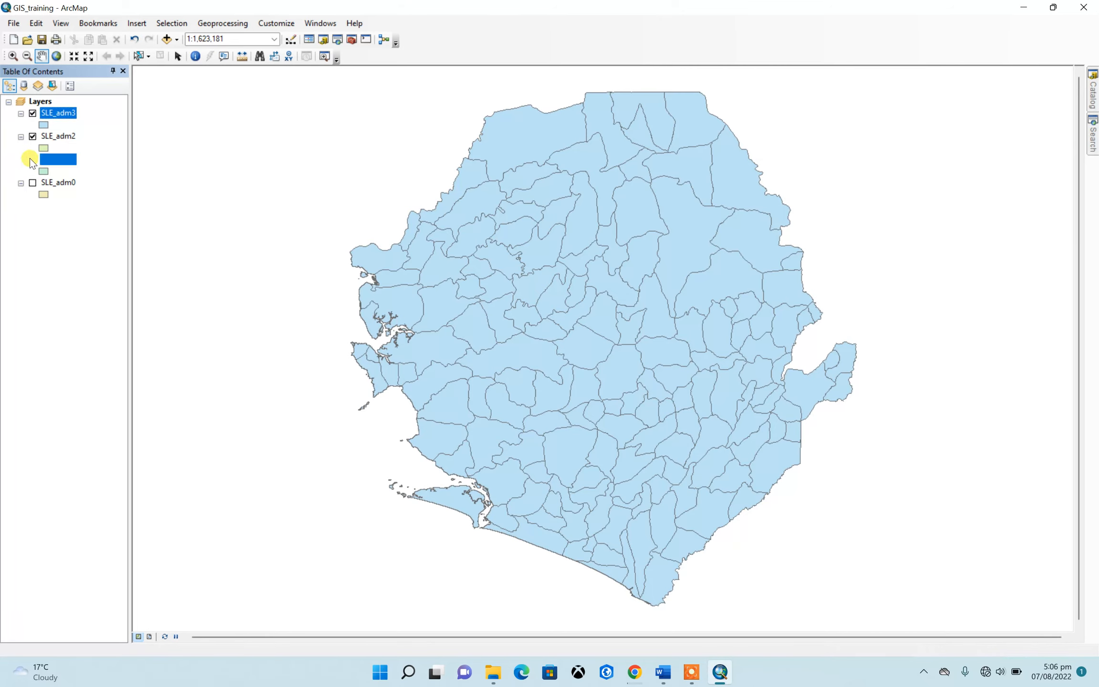
click(32, 137)
click(32, 113)
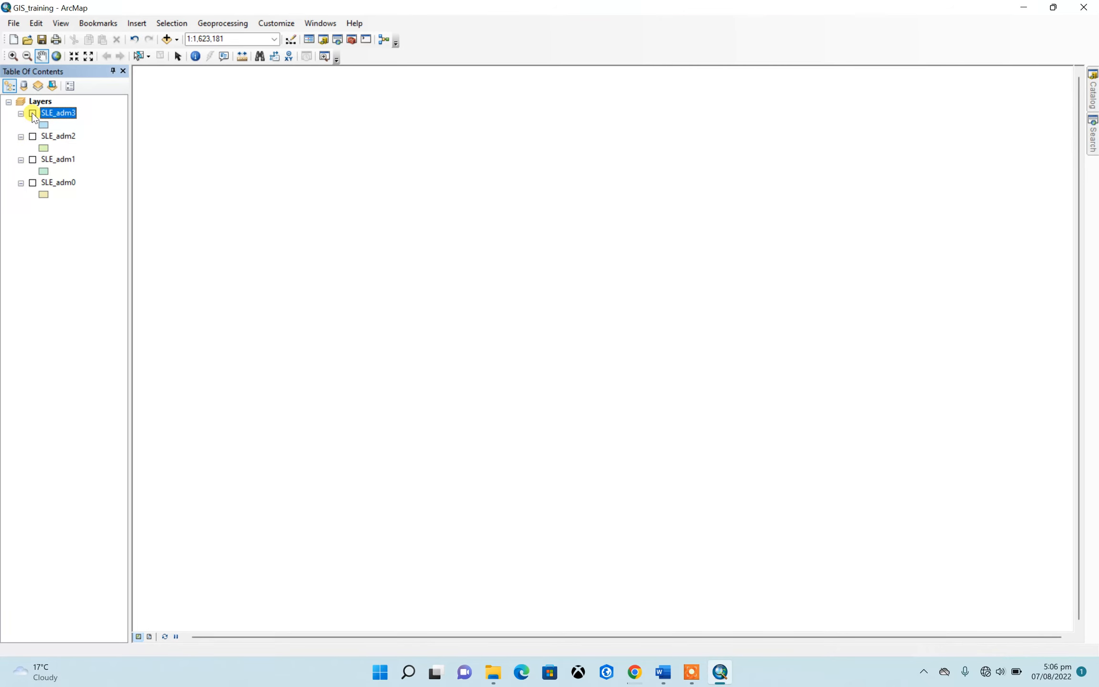
Show SLE_adm0 and SLE_adm1 in turn, leaving only the SLE_adm1 layer visible
click(33, 183)
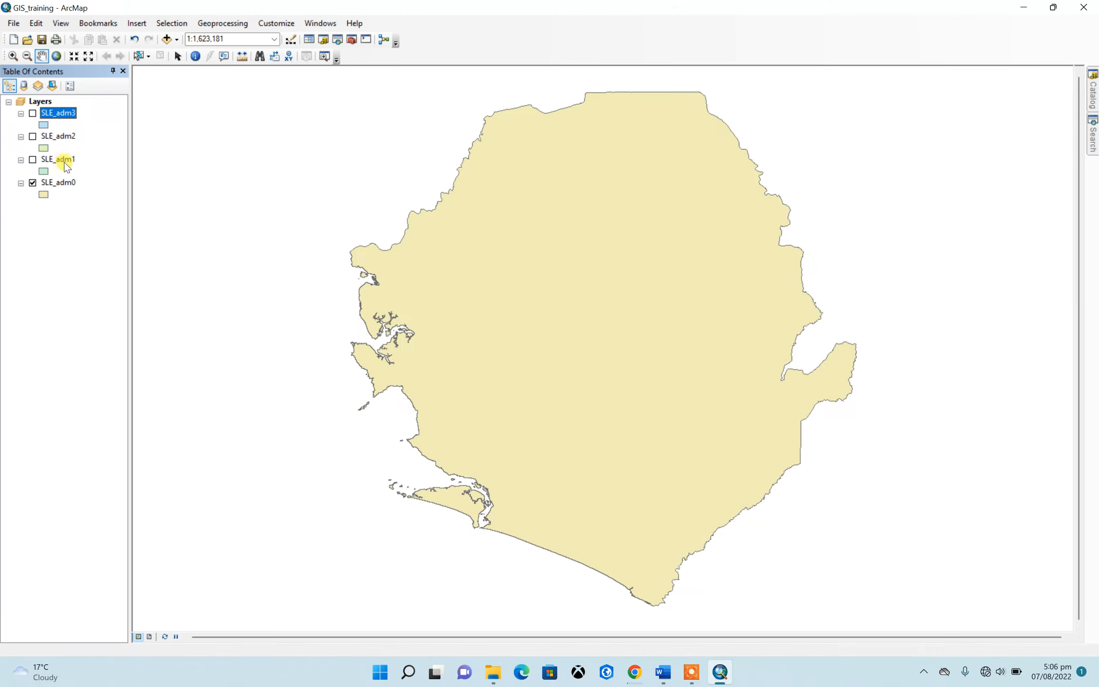
click(33, 161)
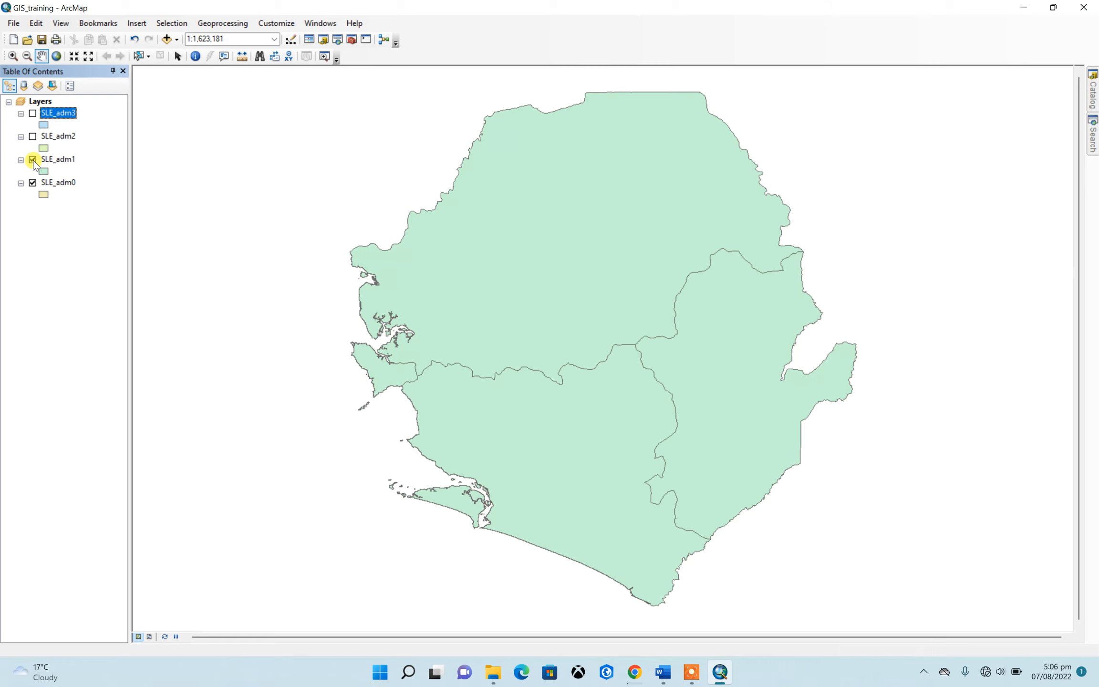
click(32, 182)
Remove the SLE_adm3 layer from the map
right_click(57, 114)
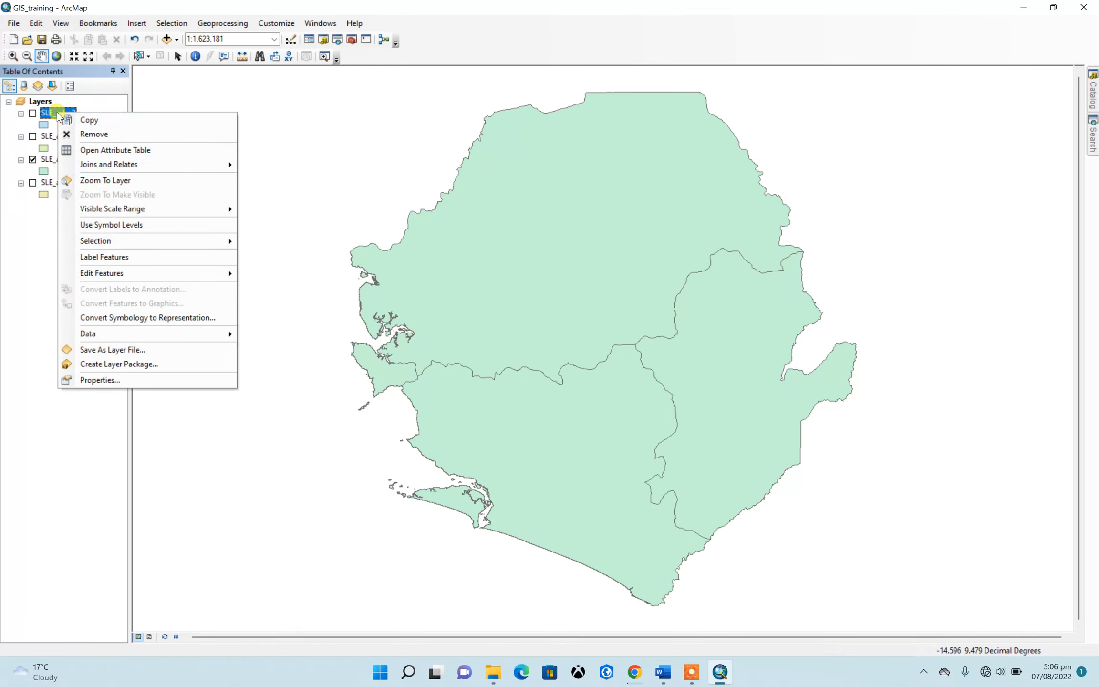
click(80, 134)
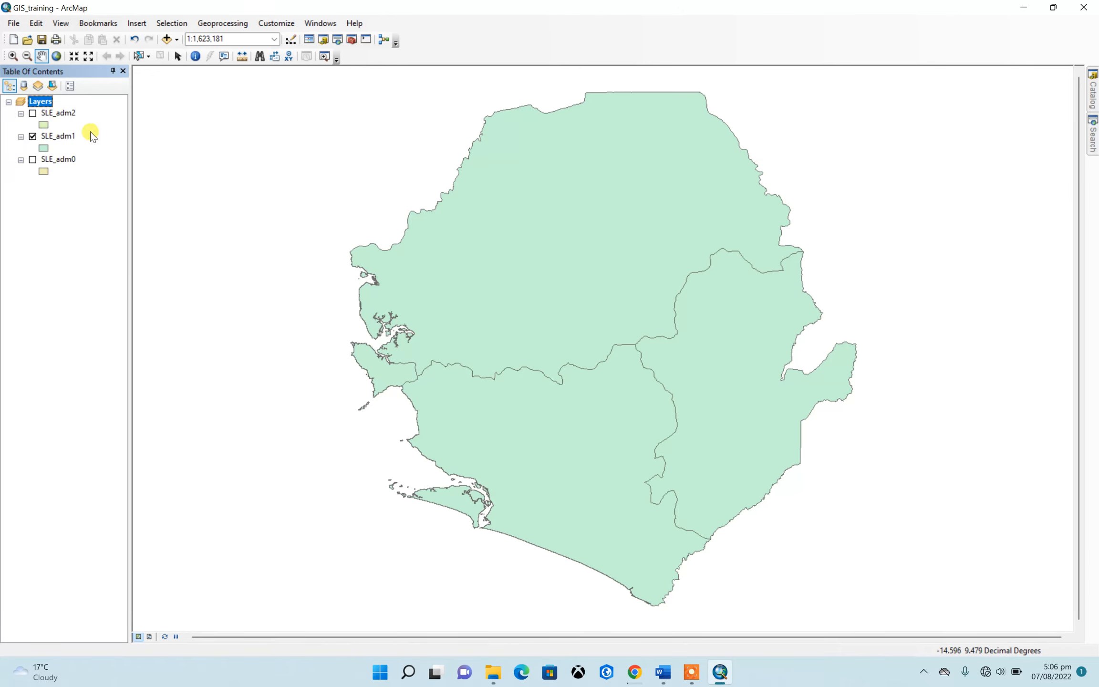
Remove the SLE_adm1 and SLE_adm0 layers from the map and turn on the visibility of SLE_adm2
right_click(60, 135)
click(92, 160)
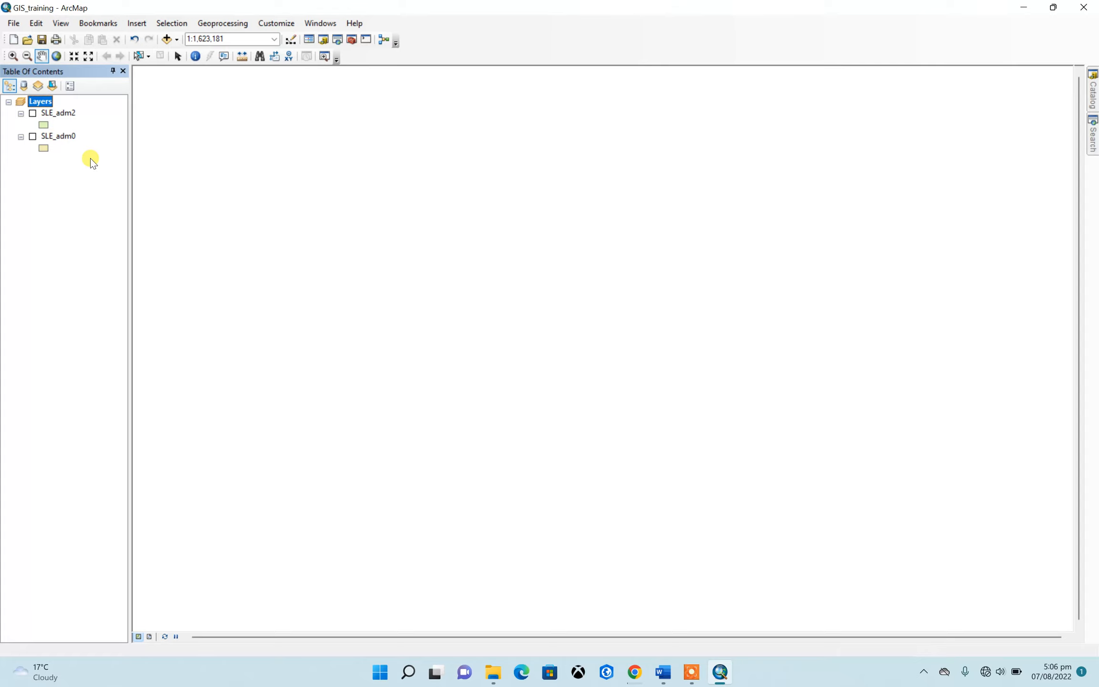
right_click(65, 136)
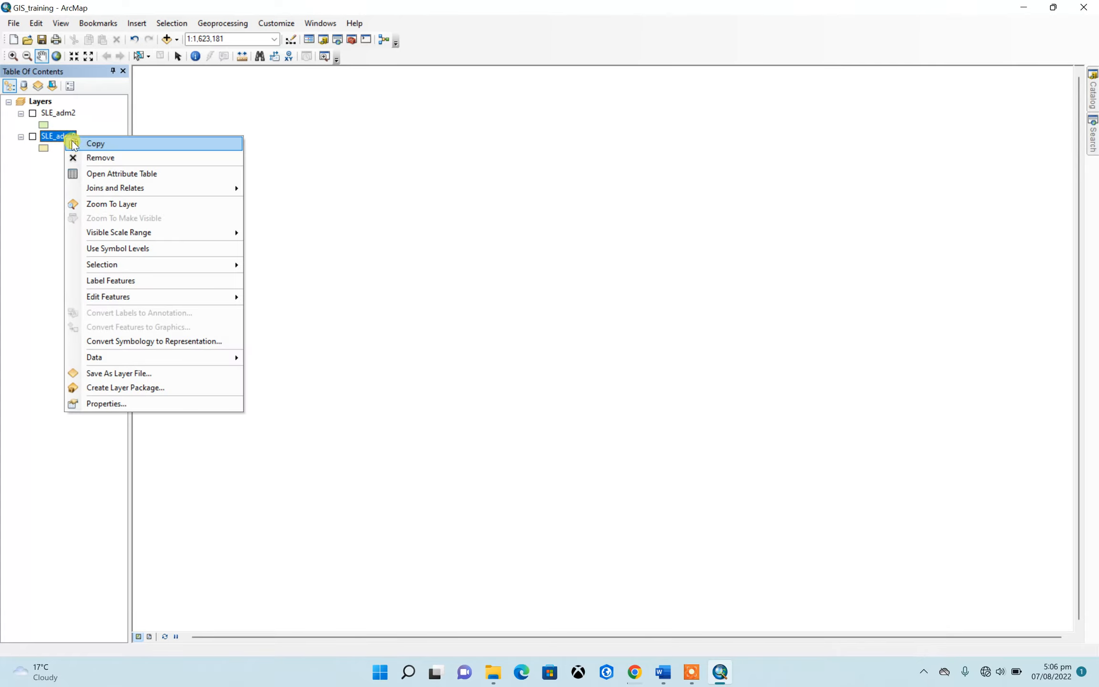
click(91, 158)
click(33, 113)
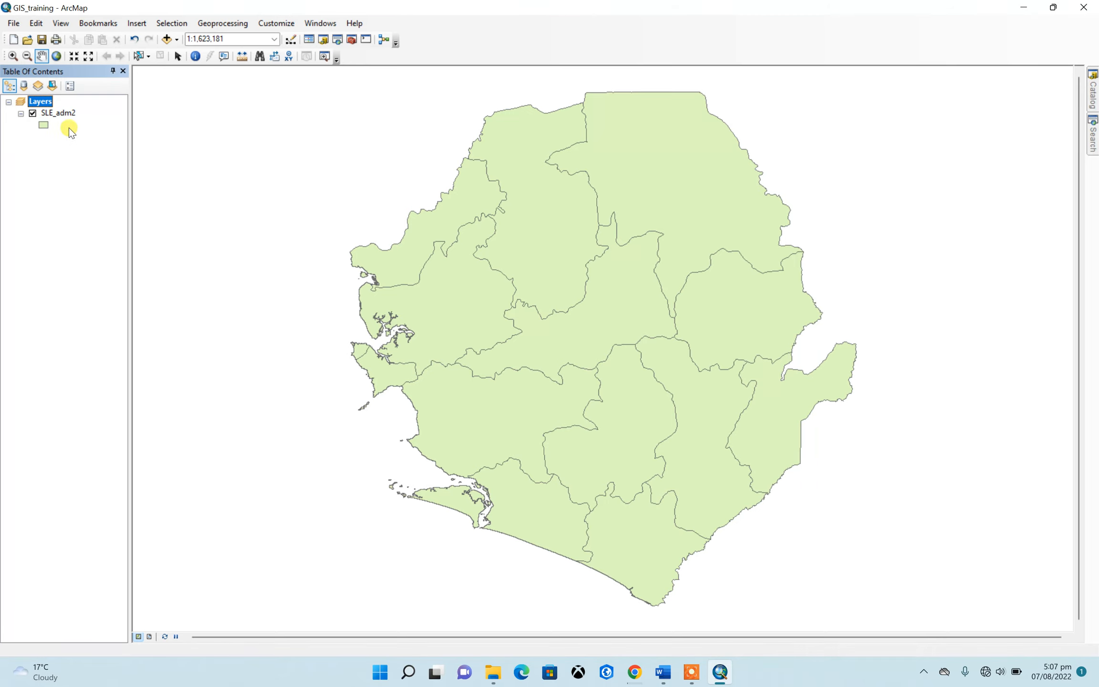
Examine the NAME_2 field in the attribute table of the SLE_adm2 layer, and close the table
mouse_move(1093, 93)
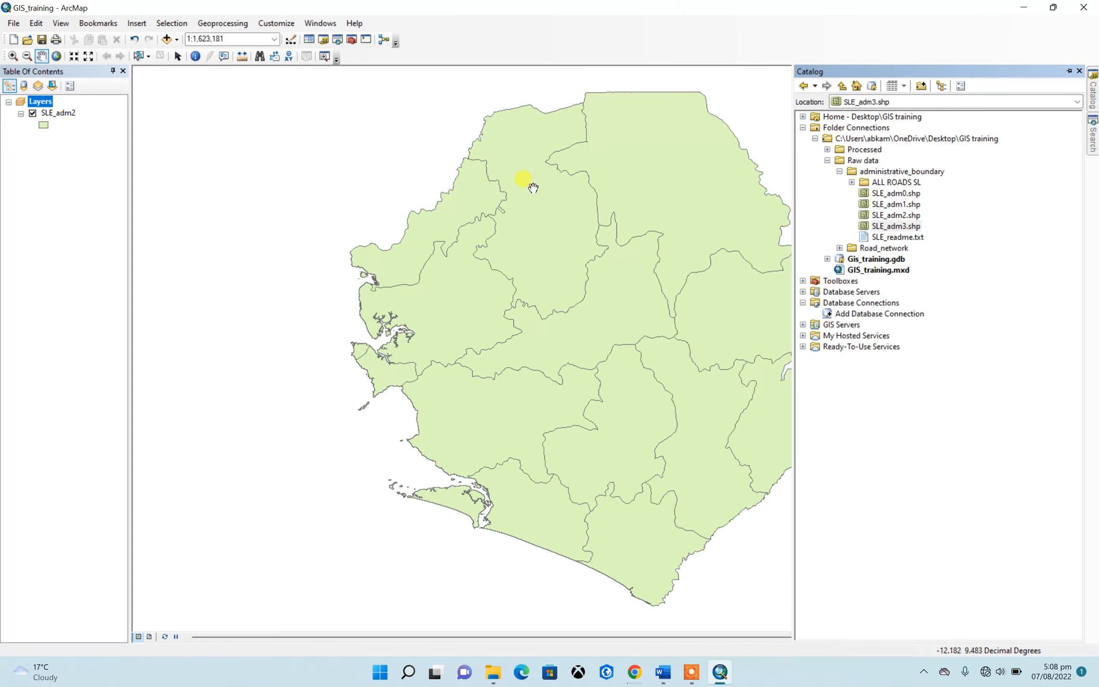
drag(518, 213, 494, 188)
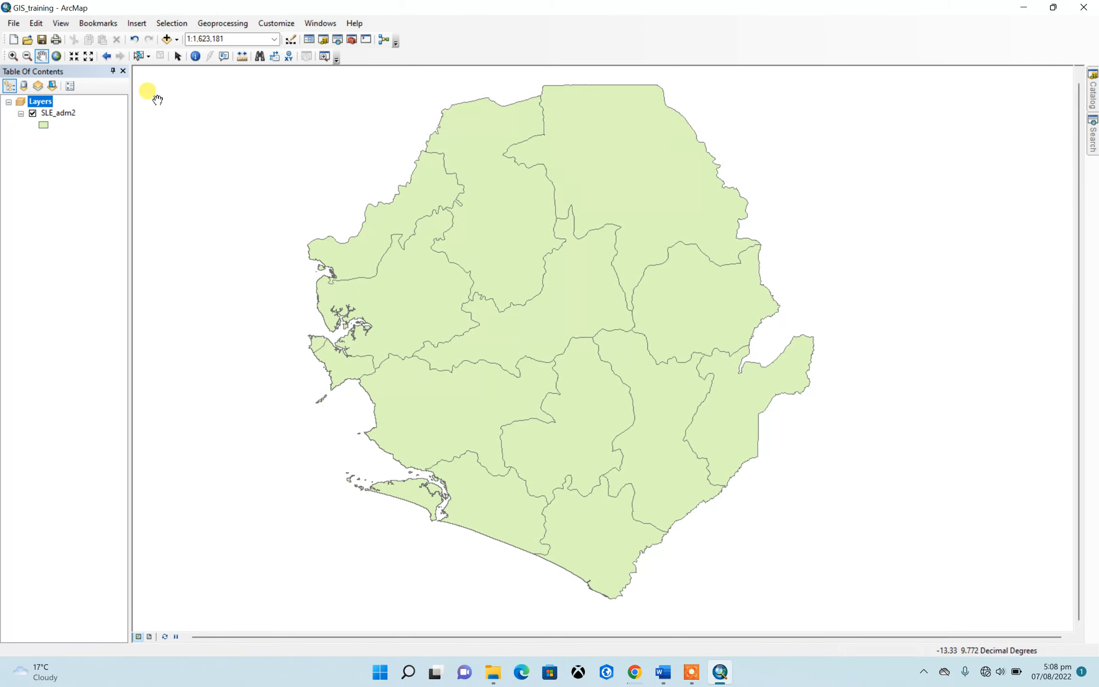
click(56, 113)
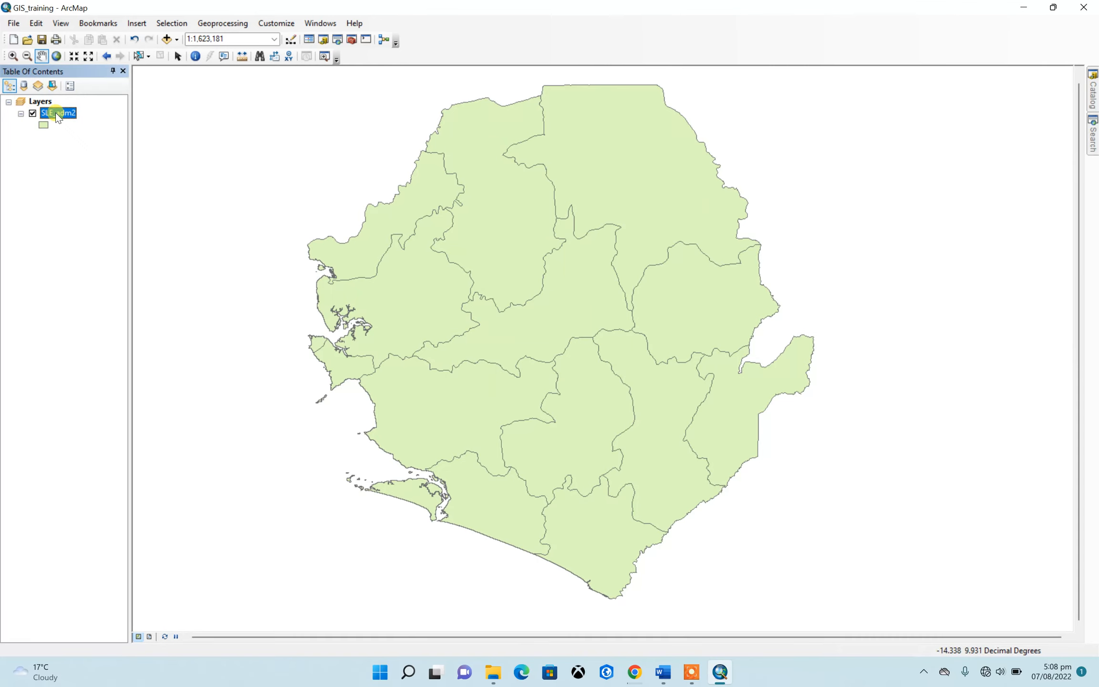
right_click(56, 114)
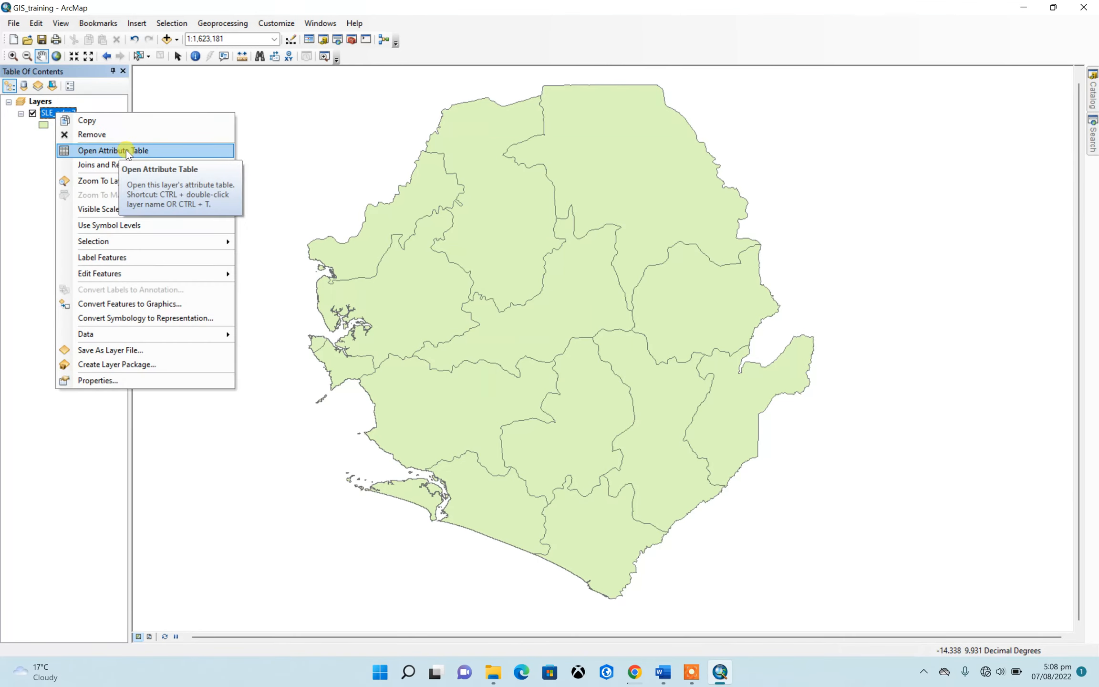
click(128, 151)
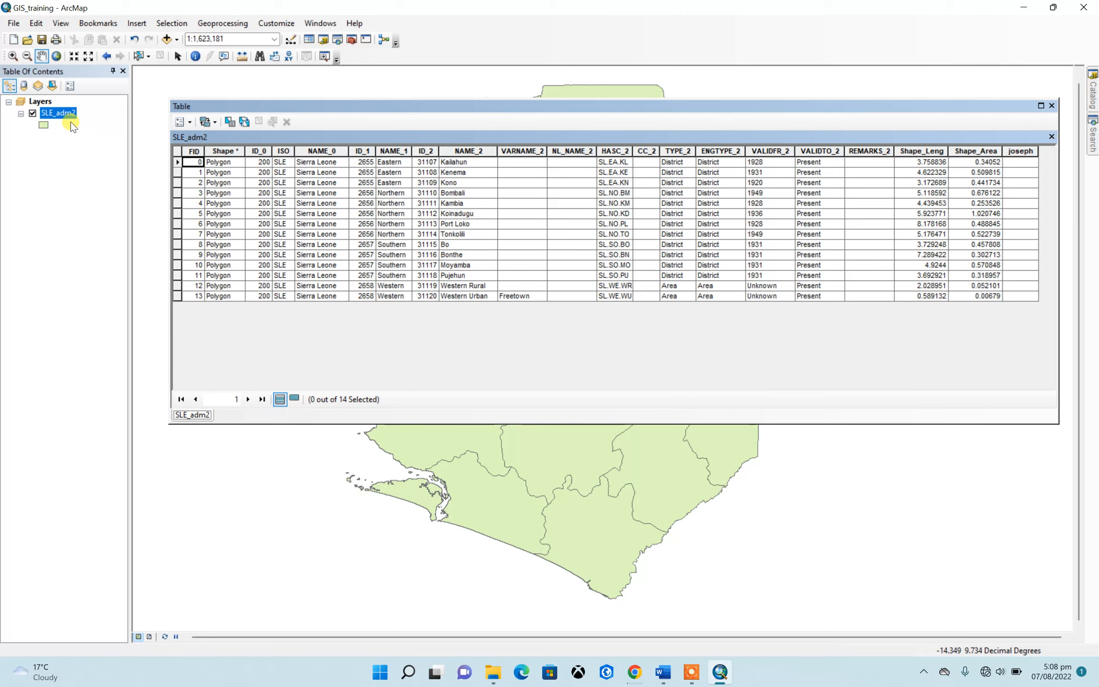
click(461, 155)
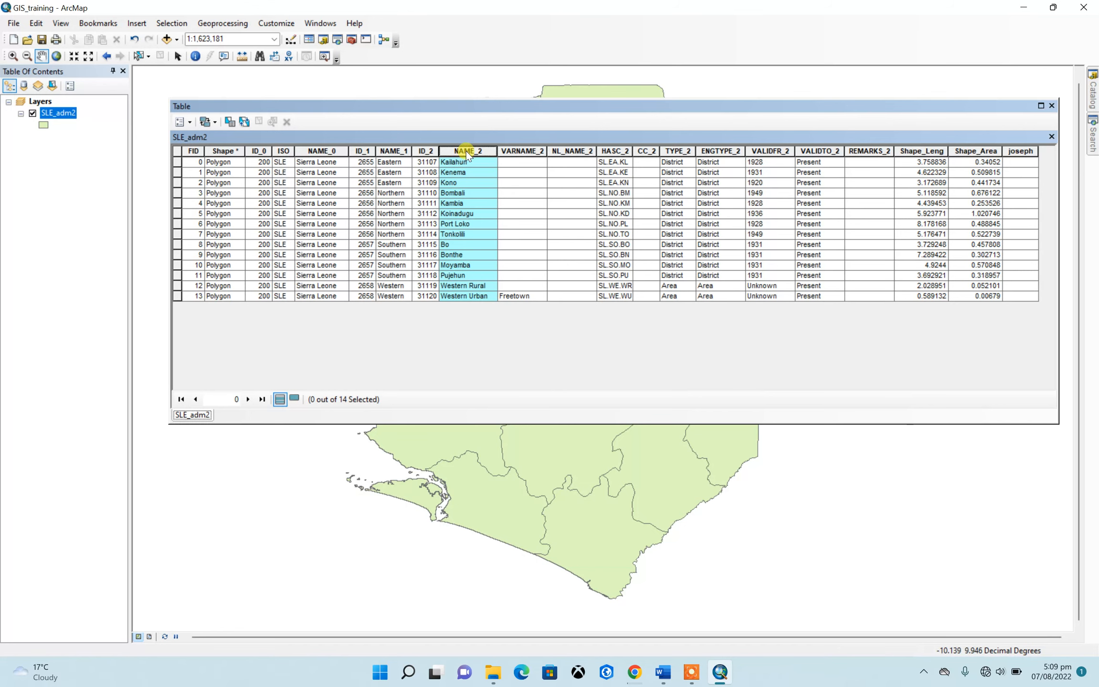
click(1051, 106)
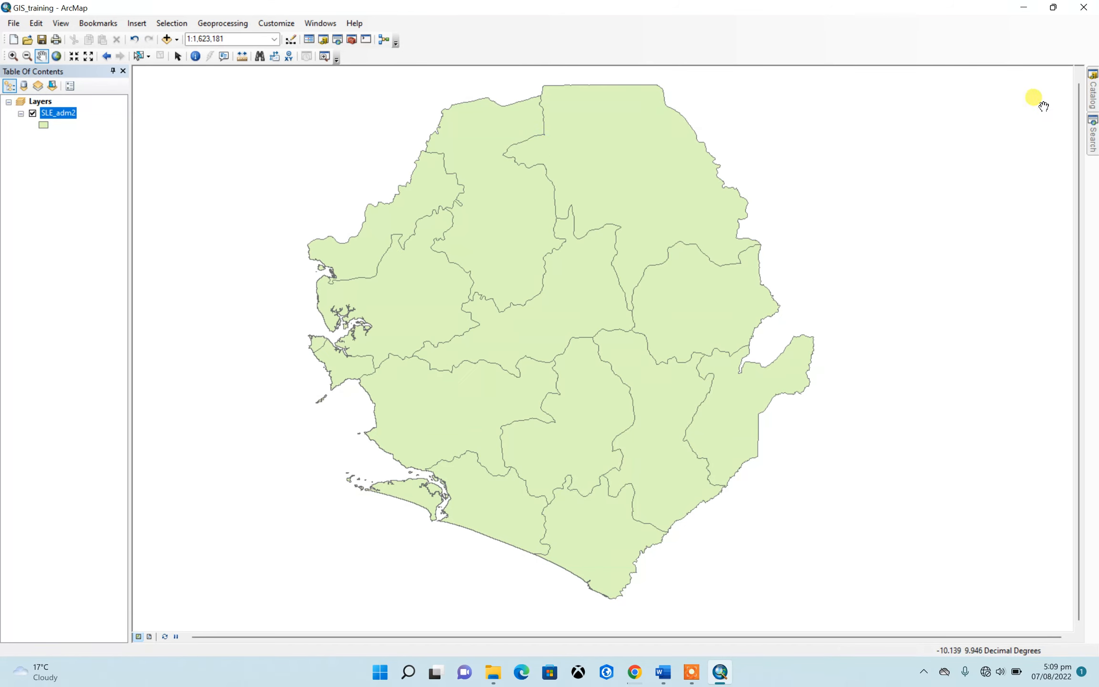
Turn on feature labels for the SLE_adm2 layer, using NAME_2 as the label field
right_click(49, 111)
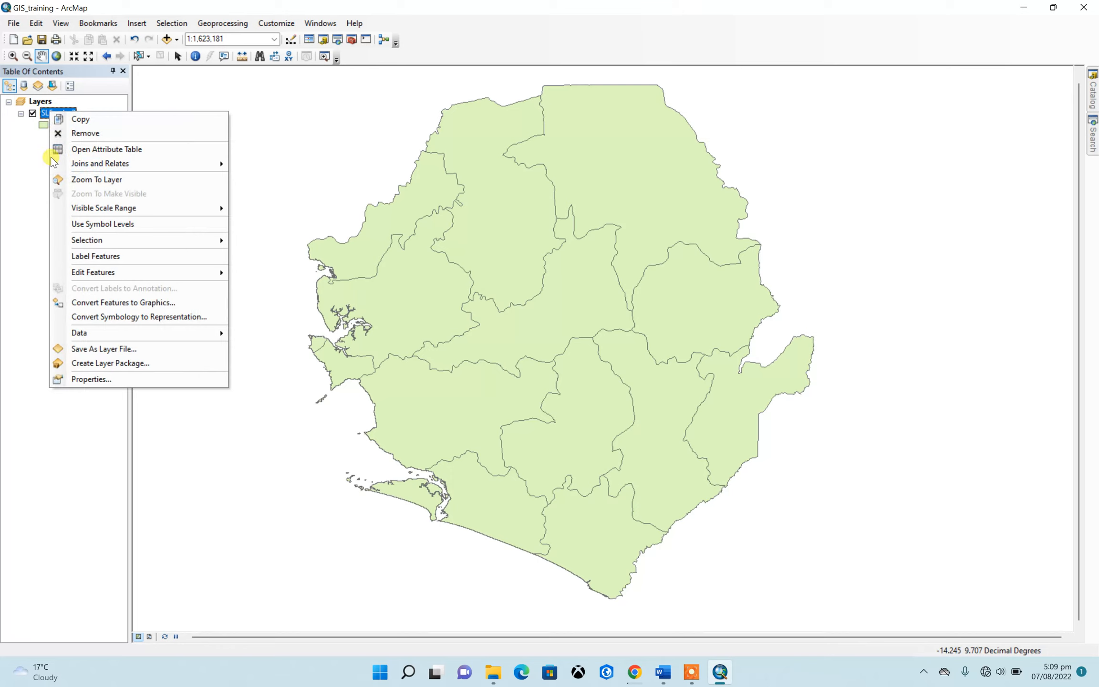
click(93, 381)
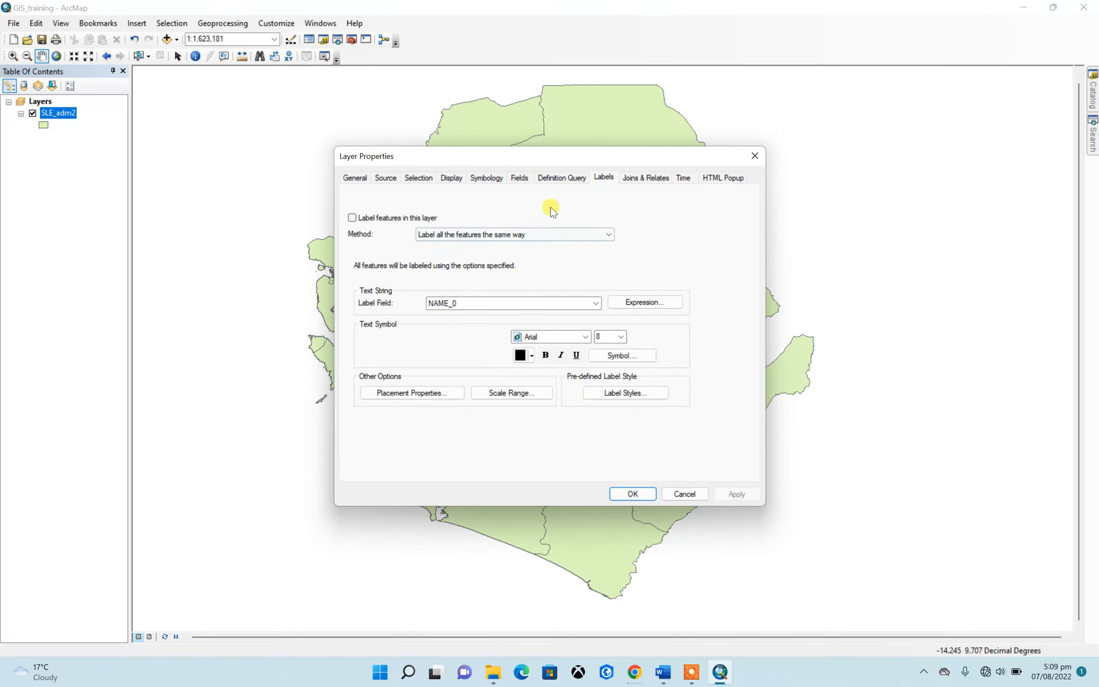
click(562, 177)
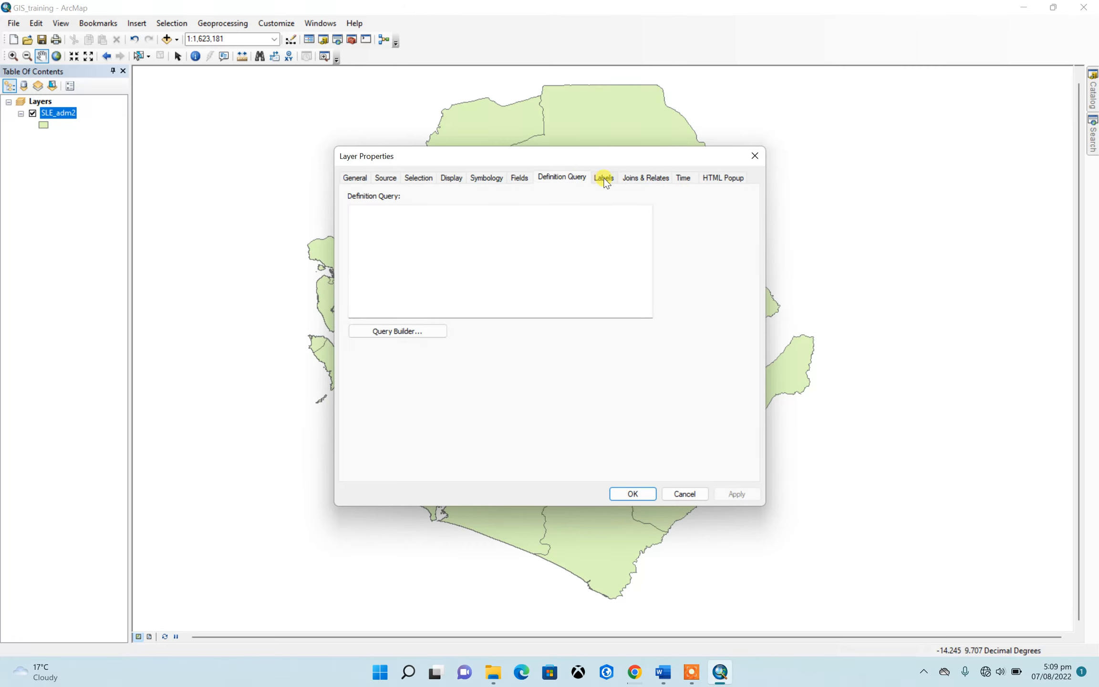
click(603, 178)
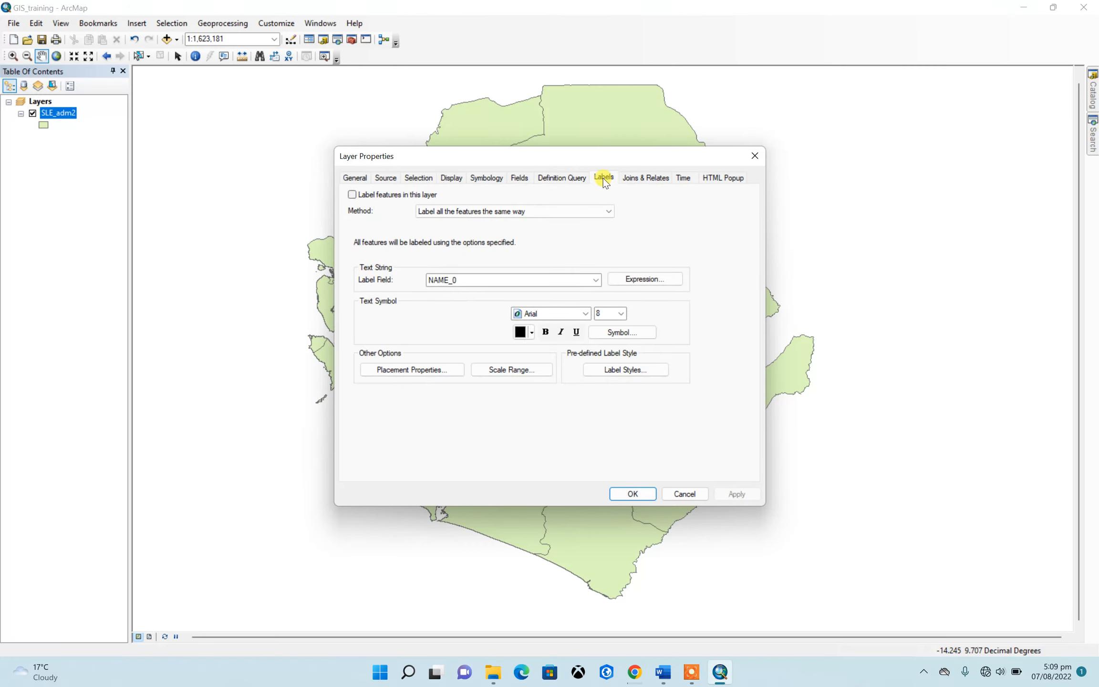
click(352, 194)
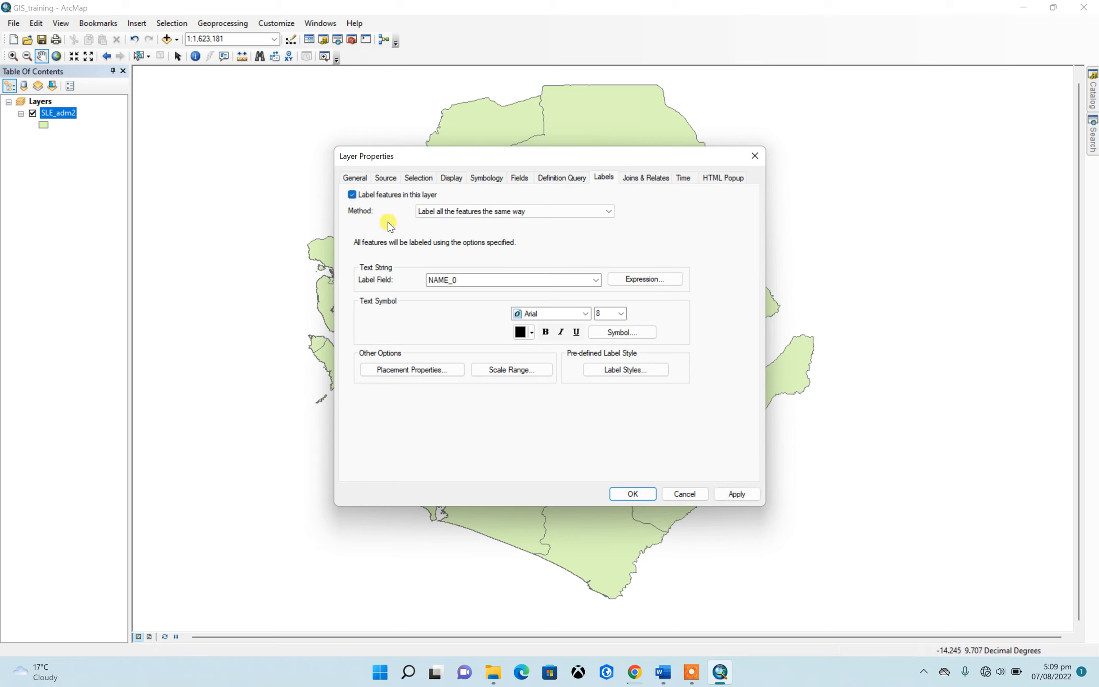
click(585, 280)
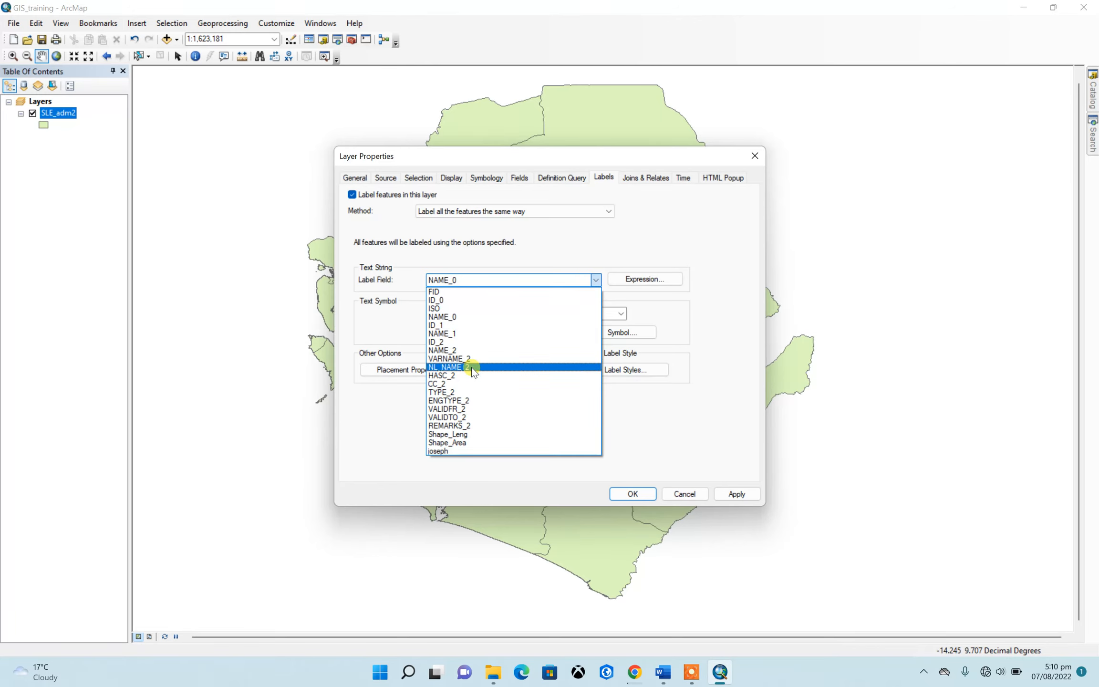
click(452, 350)
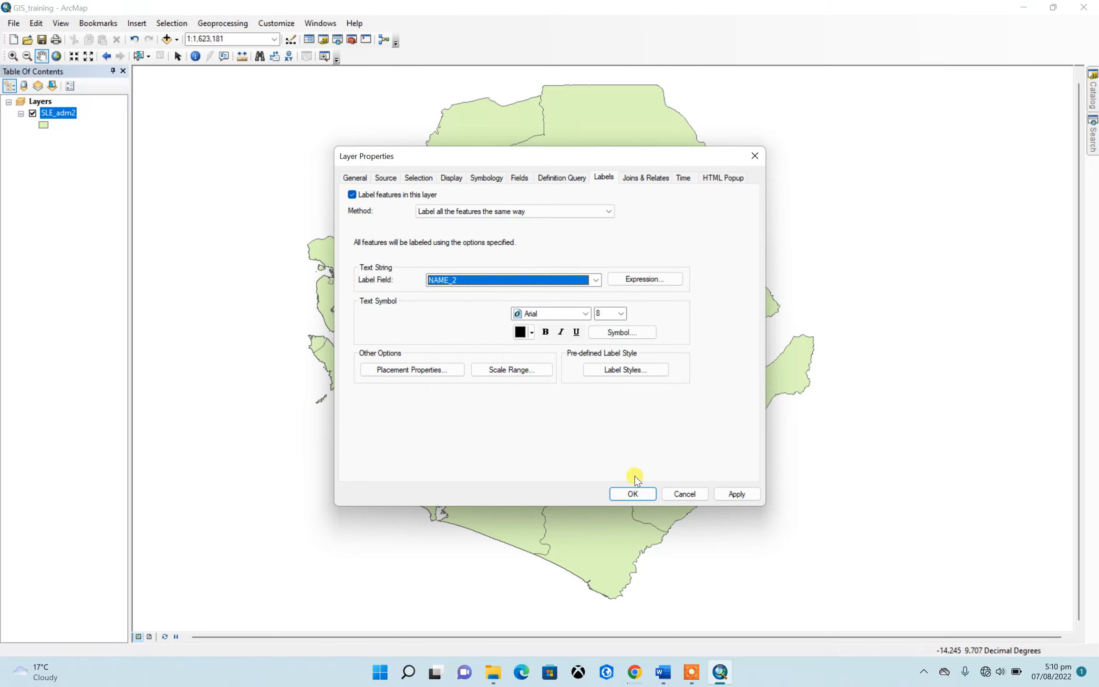
click(630, 493)
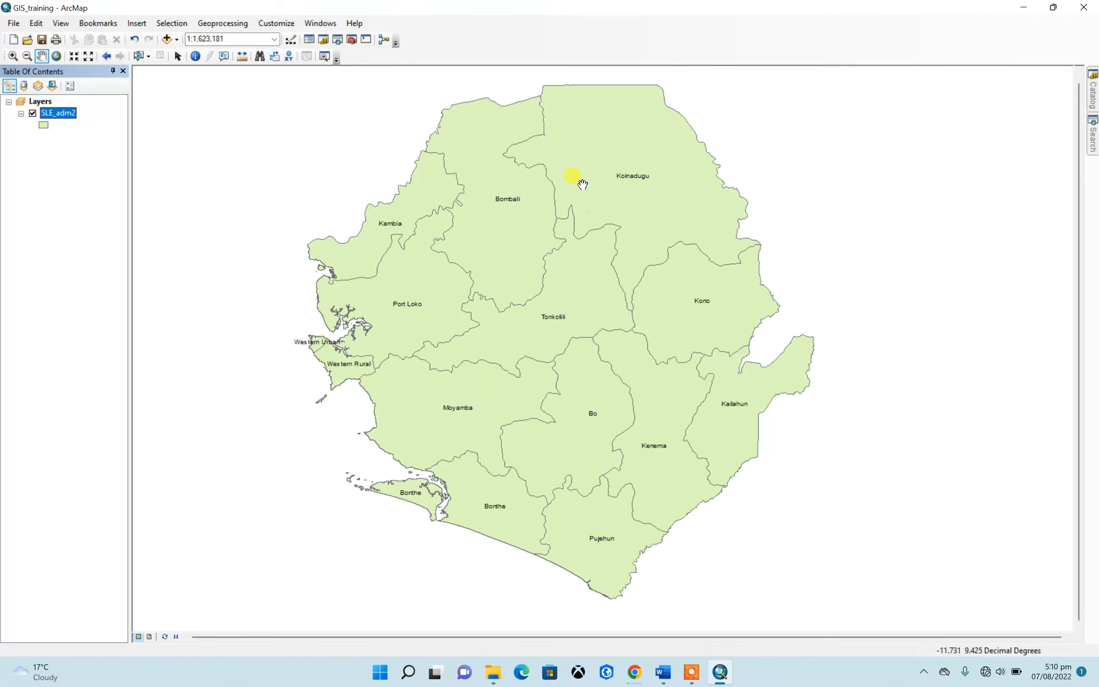
Set the label font size of the SLE_adm2 layer to 9
right_click(55, 112)
click(98, 380)
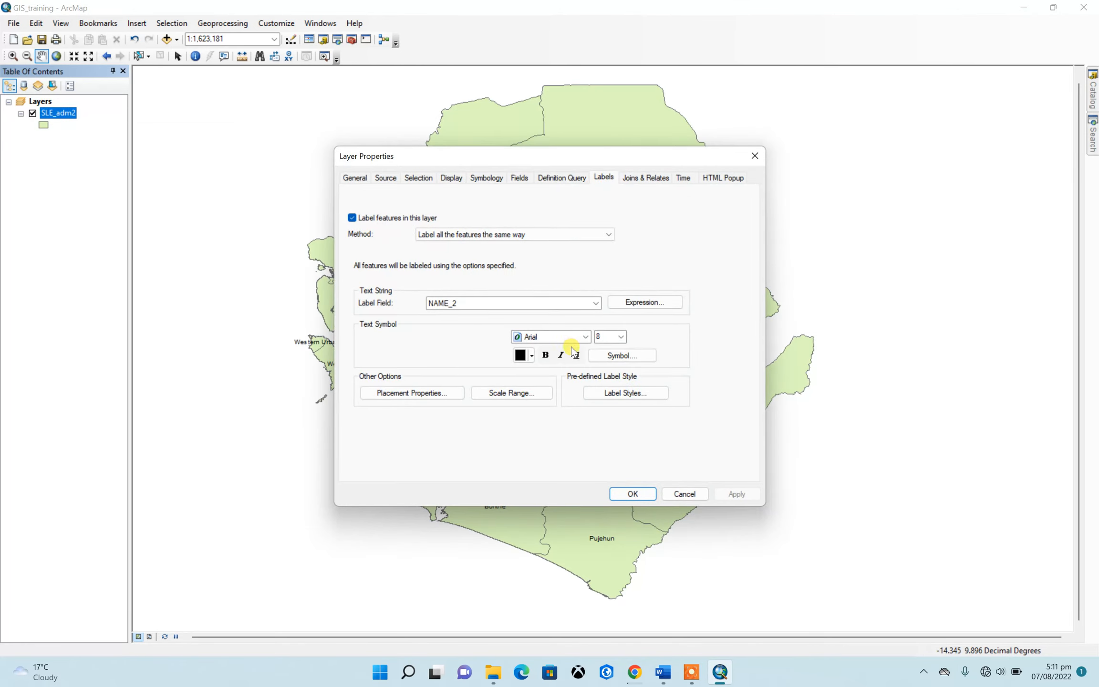
click(619, 337)
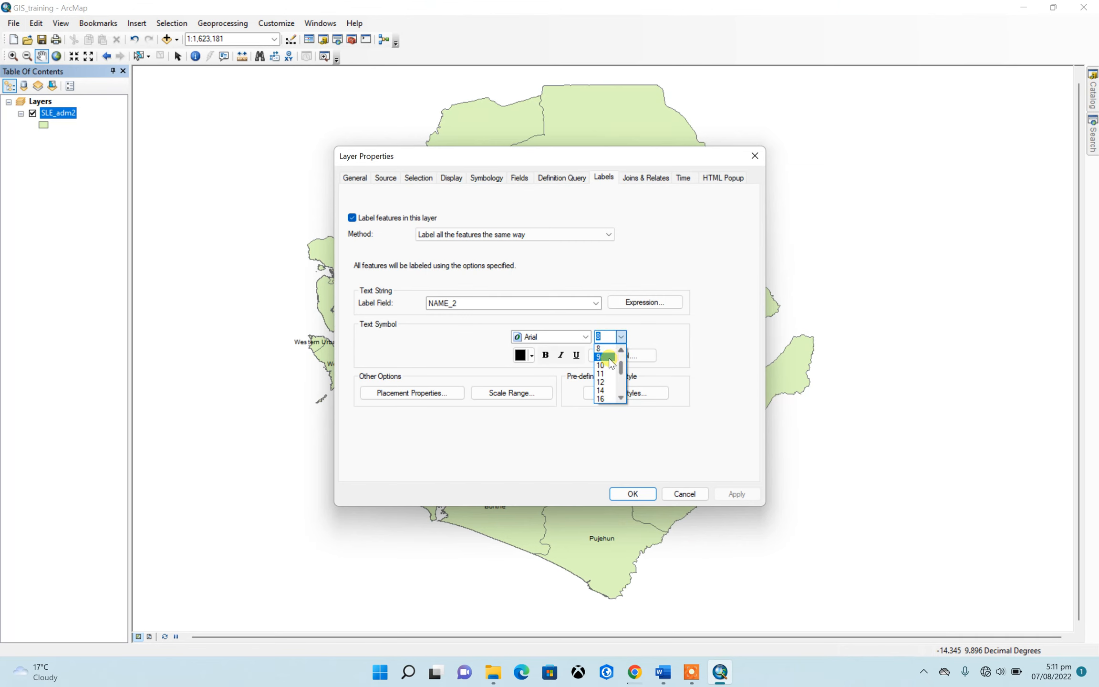
click(613, 357)
click(632, 495)
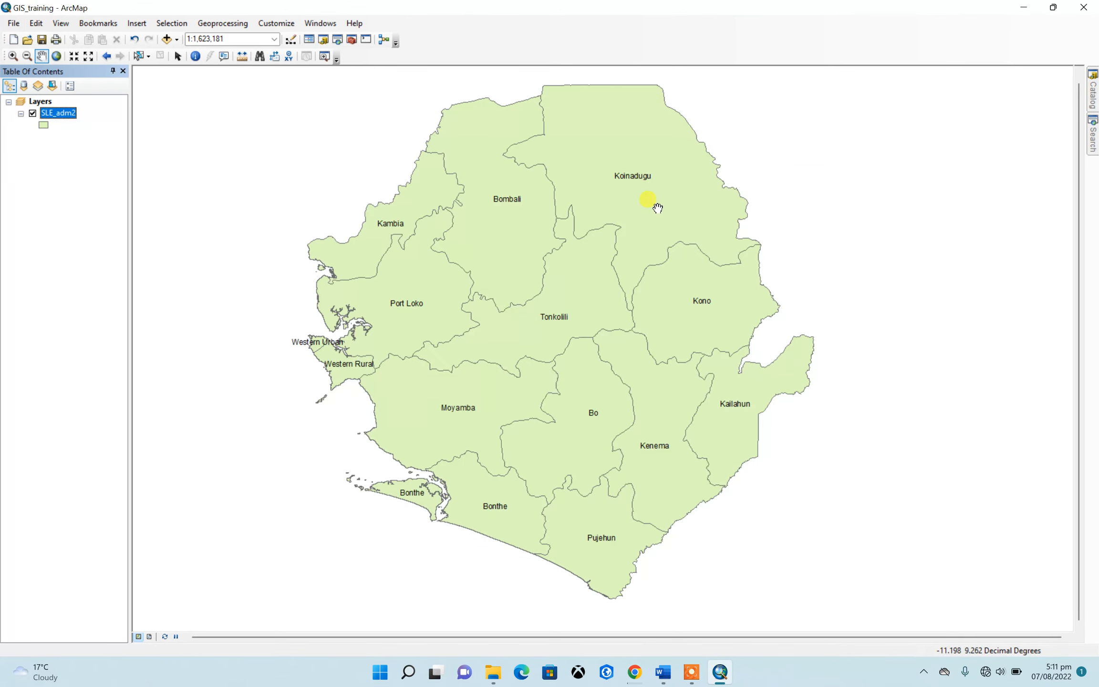
key(Down)
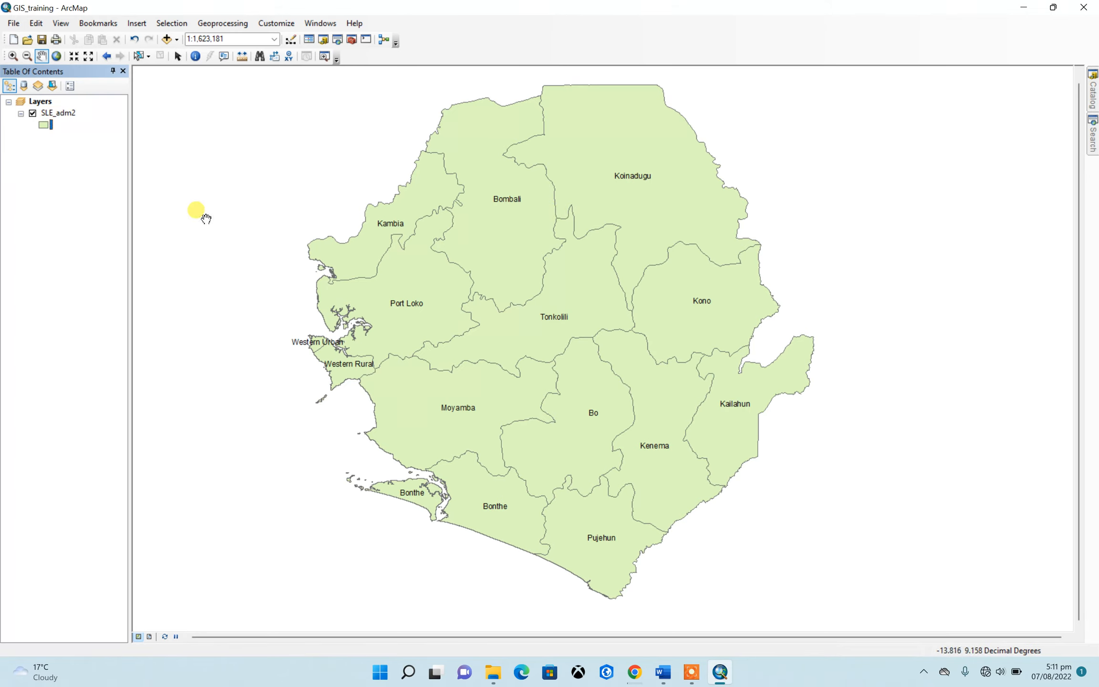
Try bright green, blue and light blue in turn as the fill colour of the SLE_adm2 polygons
right_click(43, 125)
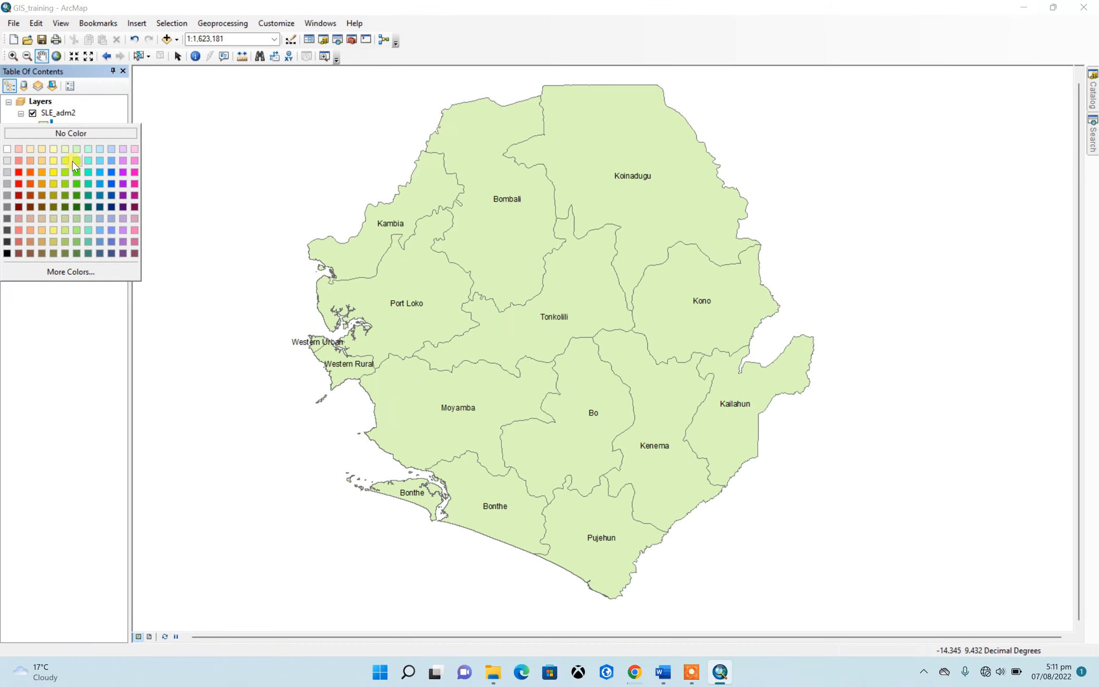
click(73, 160)
right_click(43, 123)
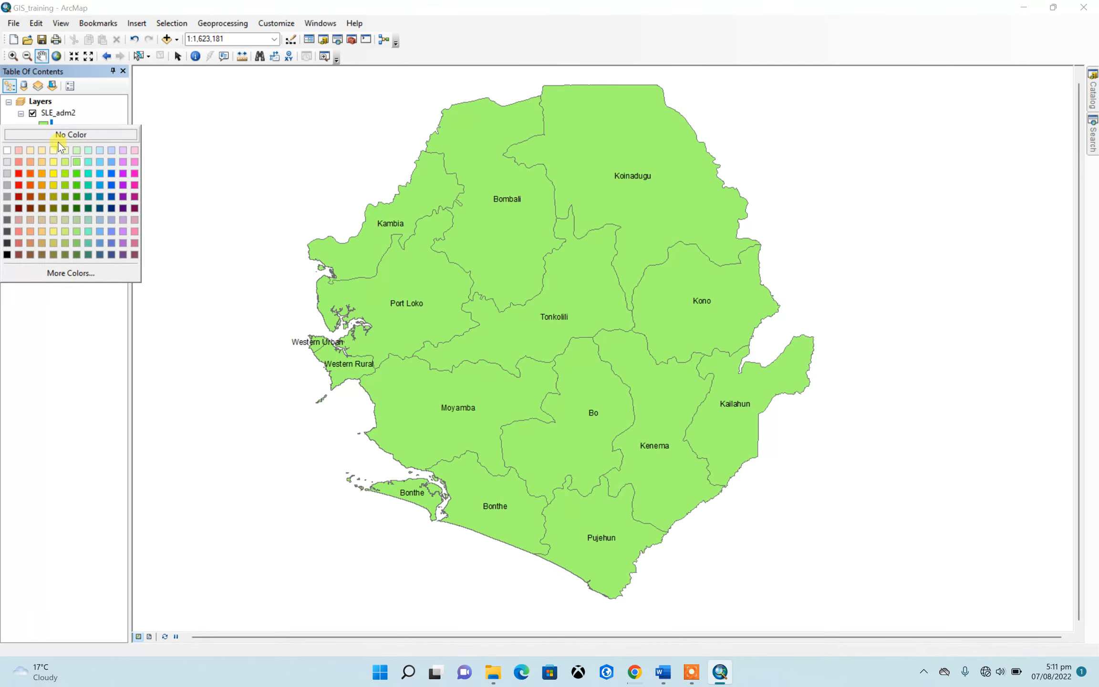
click(101, 186)
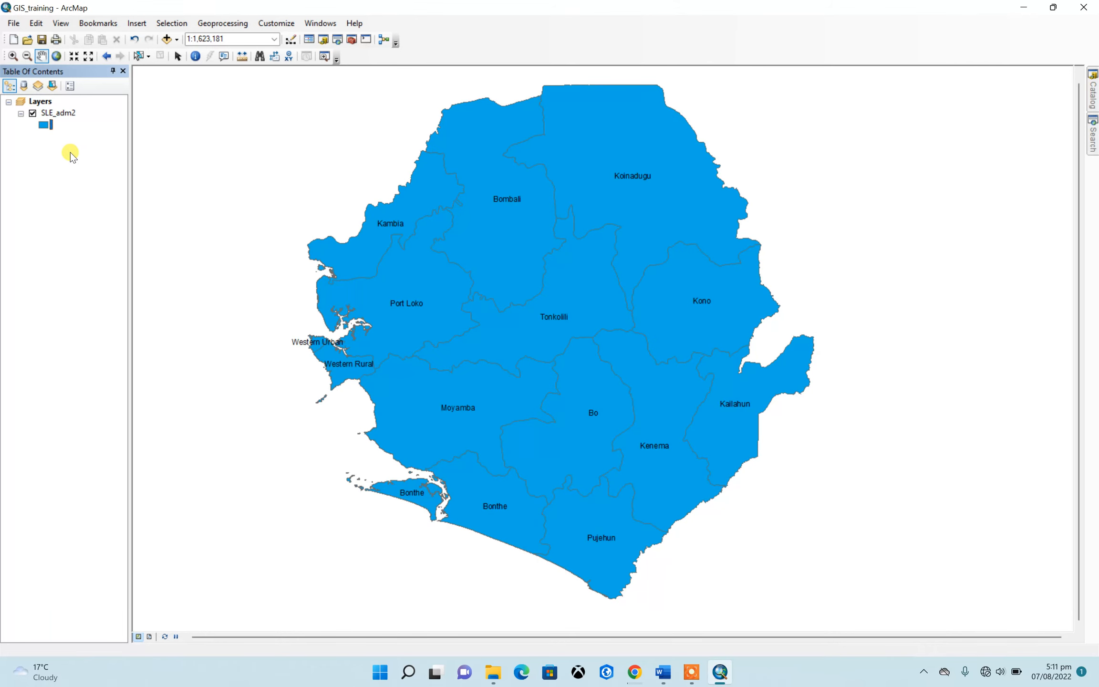
right_click(44, 125)
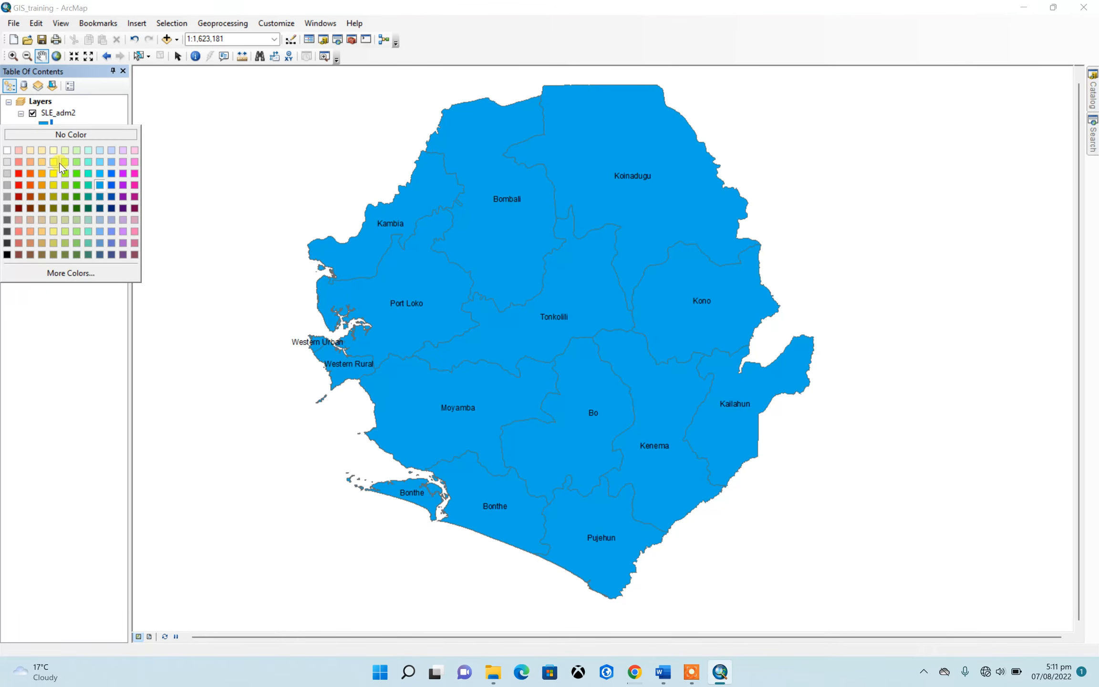
click(101, 161)
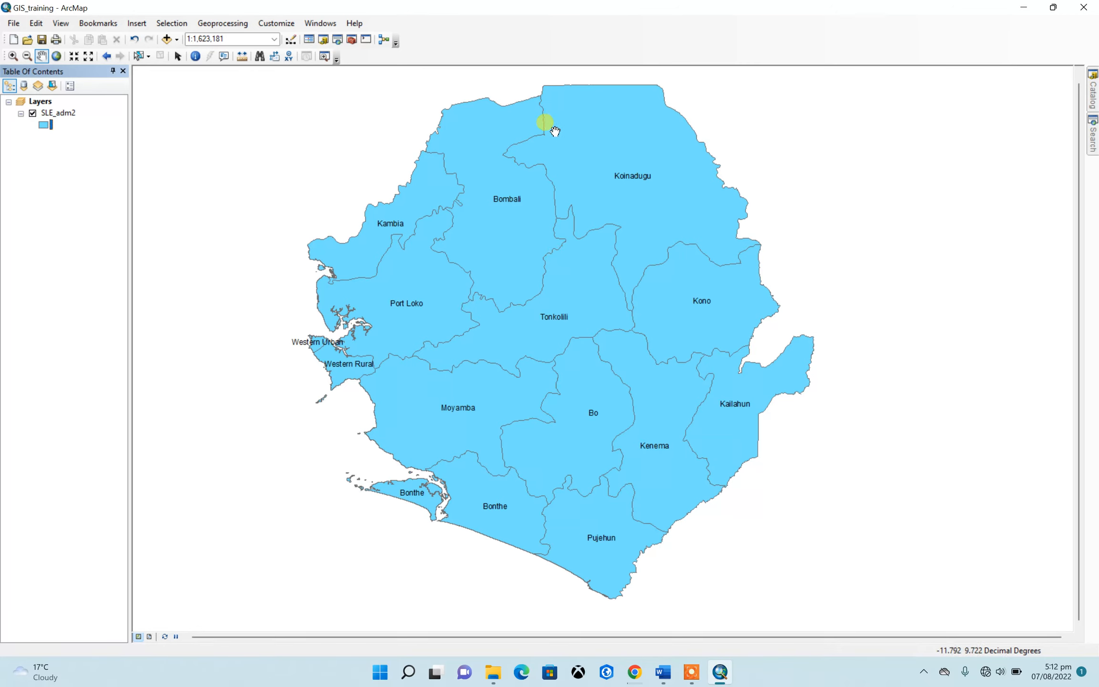
Set the SLE_adm2 polygon symbol to No Color fill with an outline width of 2
click(45, 125)
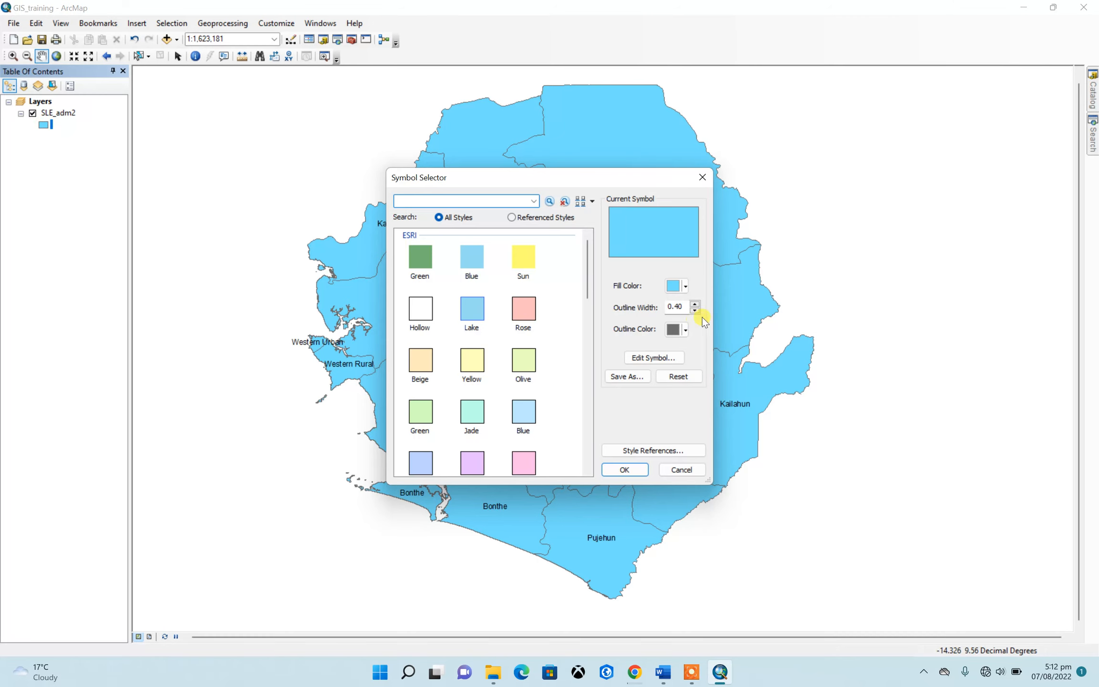
click(686, 287)
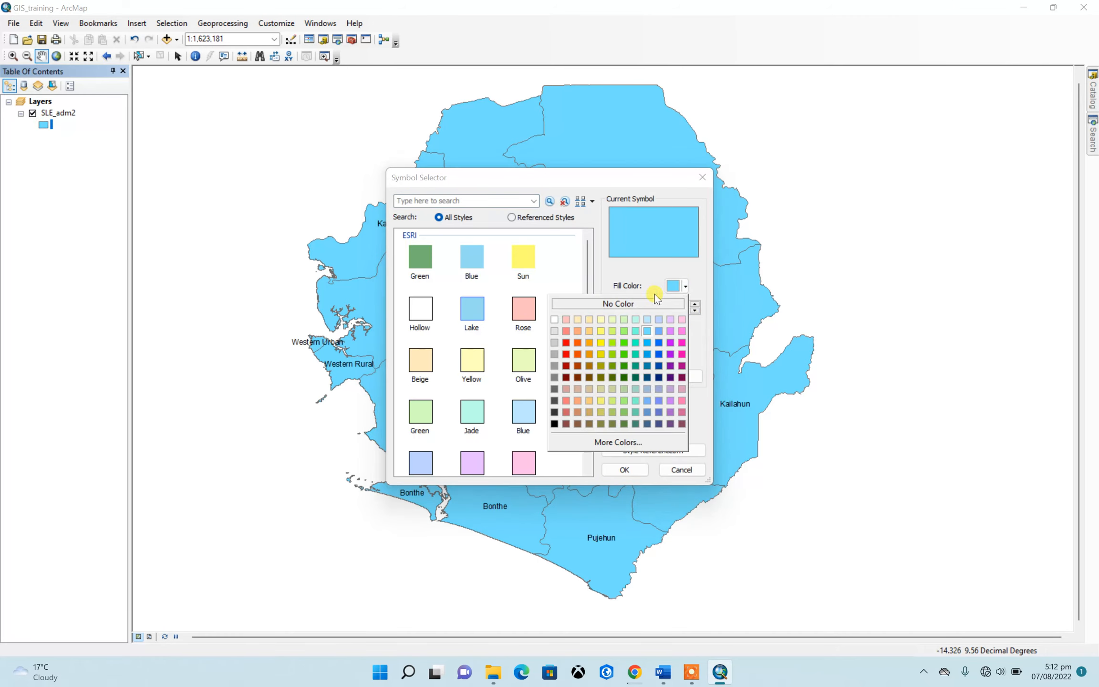
click(635, 310)
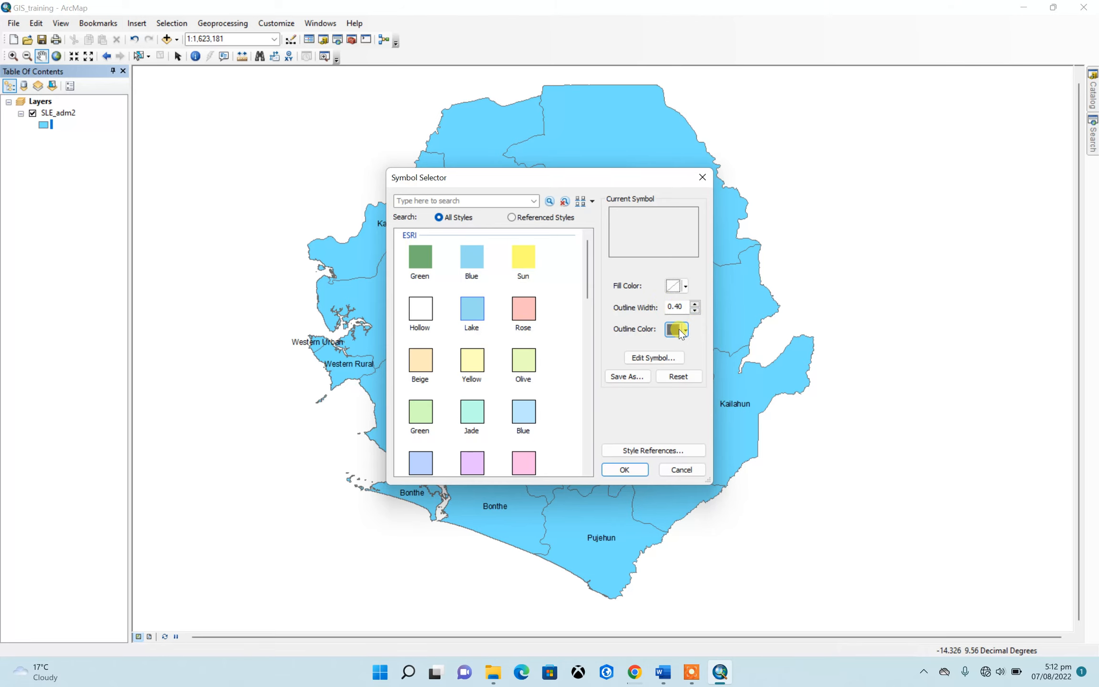
click(694, 305)
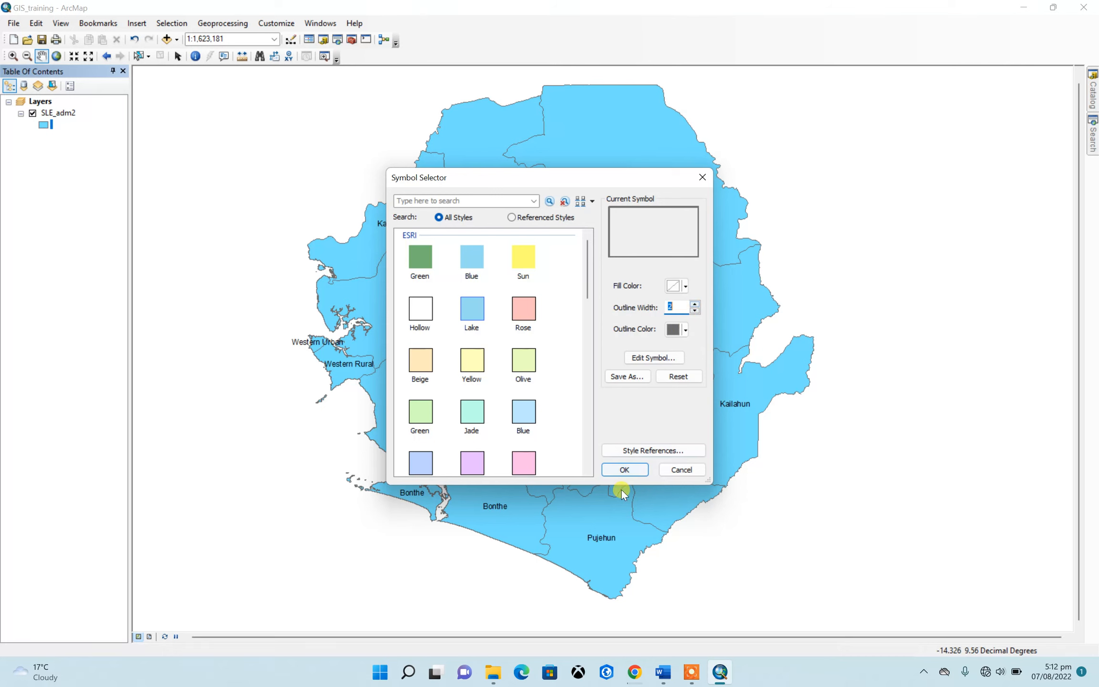
click(620, 469)
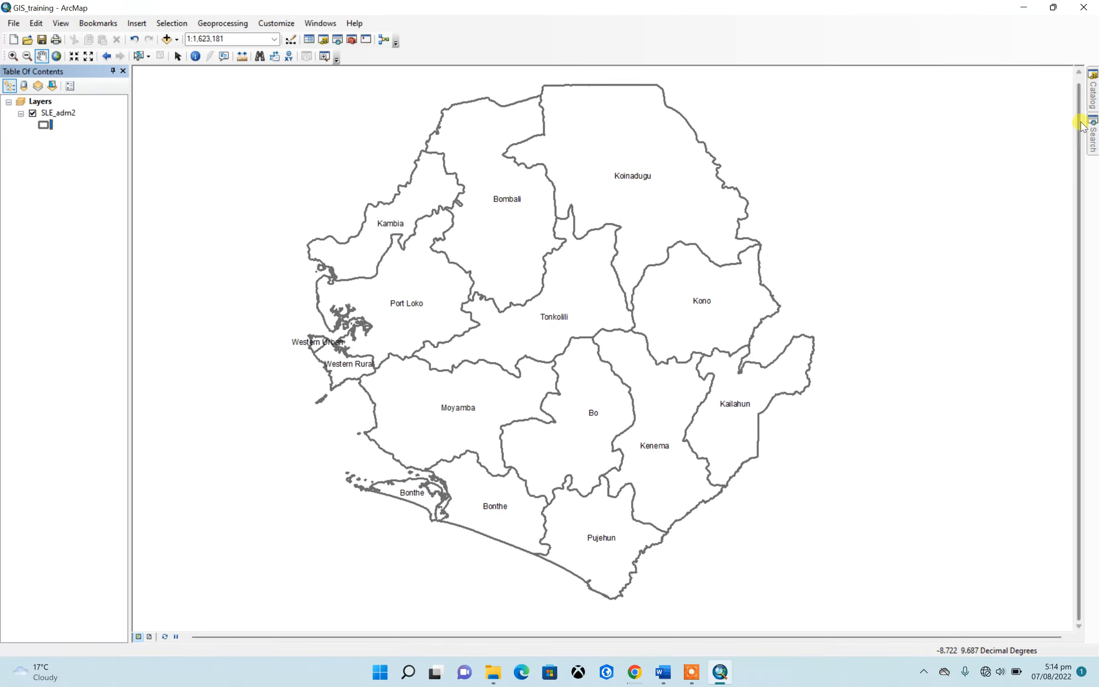
Add the New_Road_major.shp shapefile from the ALL ROADS SL folder to the map
mouse_move(1093, 105)
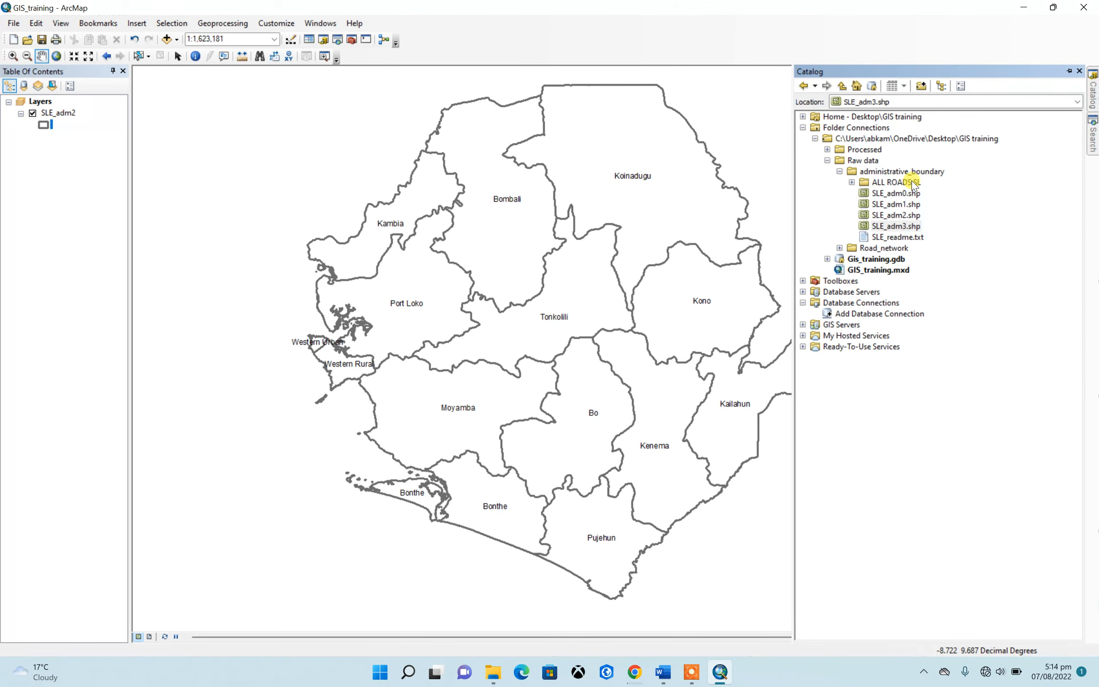
click(851, 183)
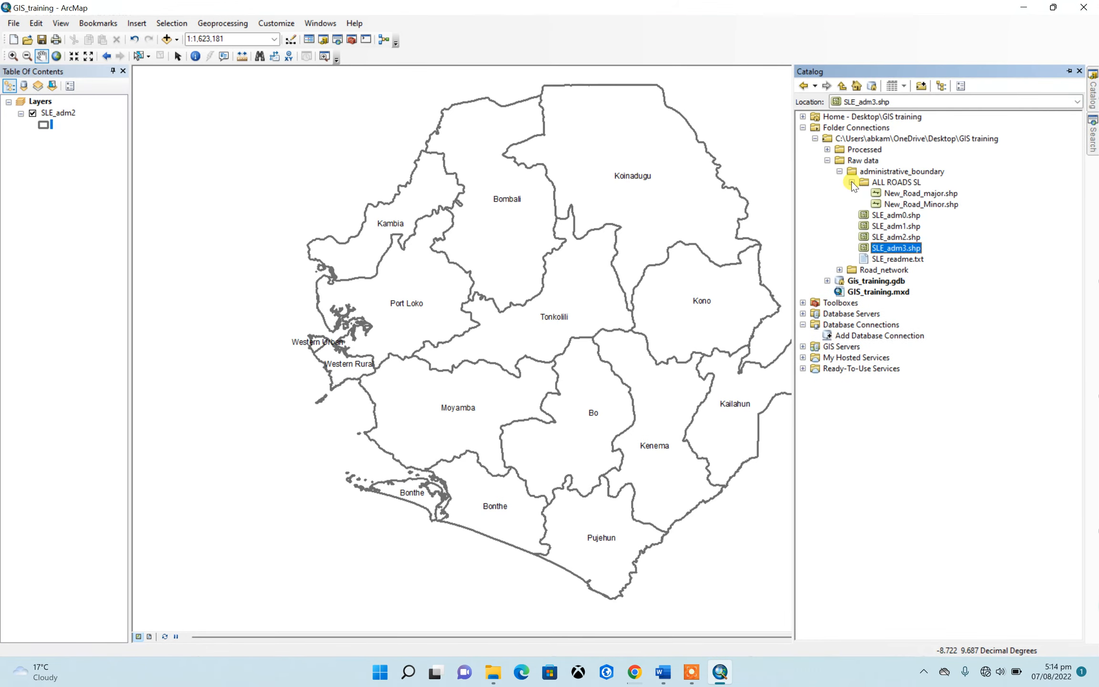
click(916, 195)
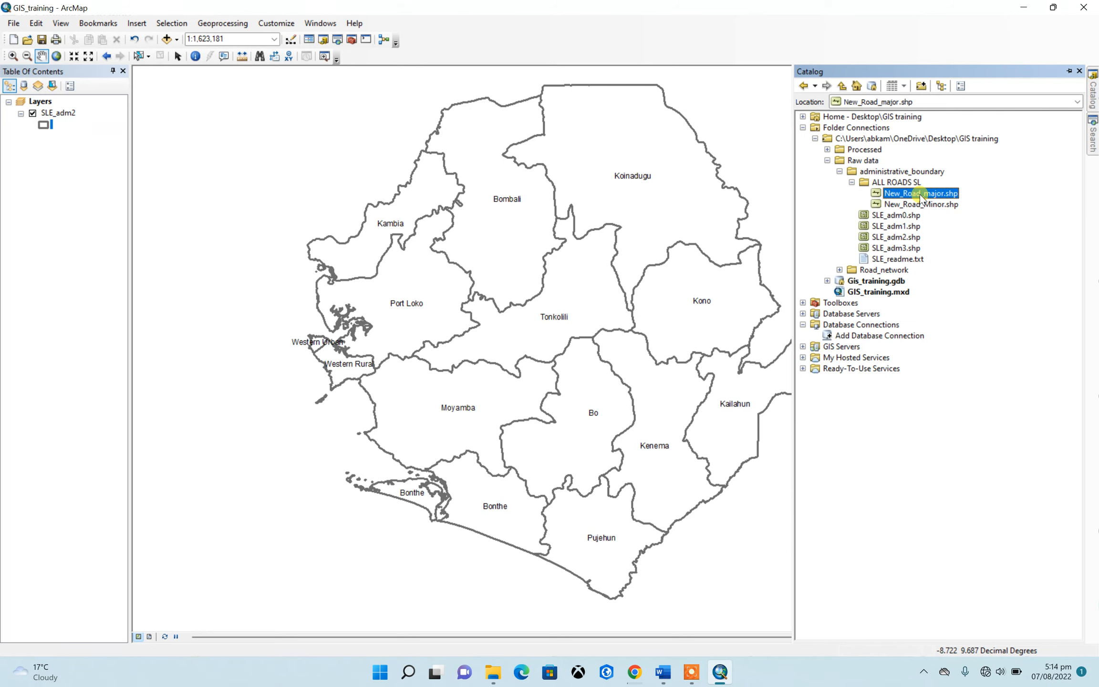
drag(921, 198, 740, 207)
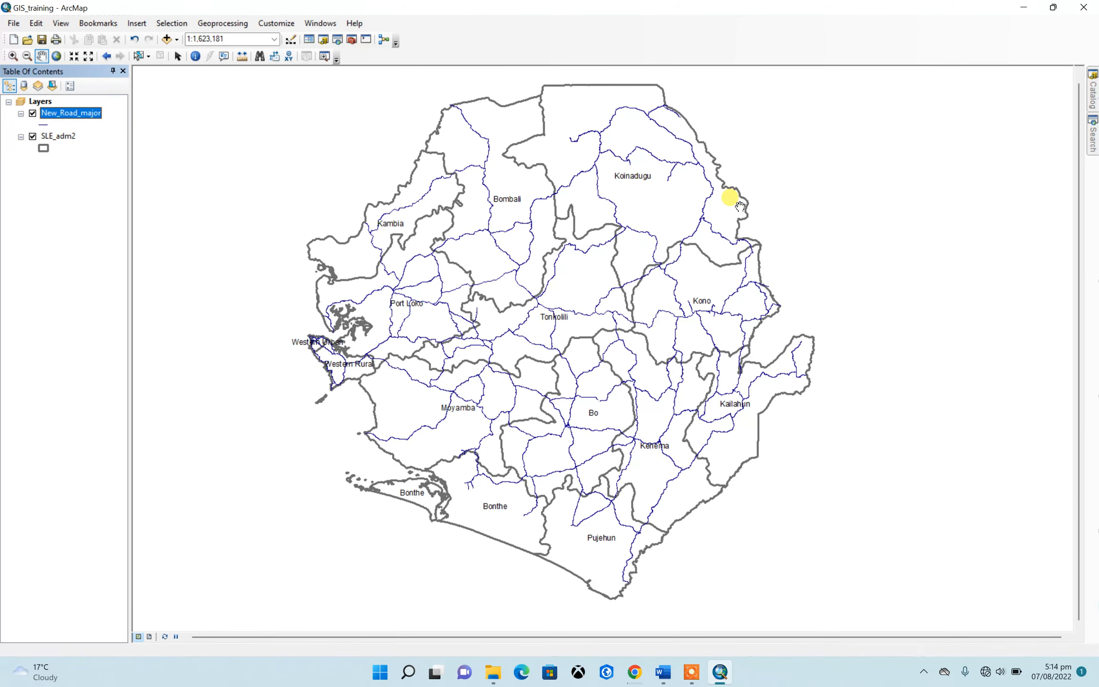
Try the Expressway line symbol with a width of 2 on the New_Road_major layer
click(43, 125)
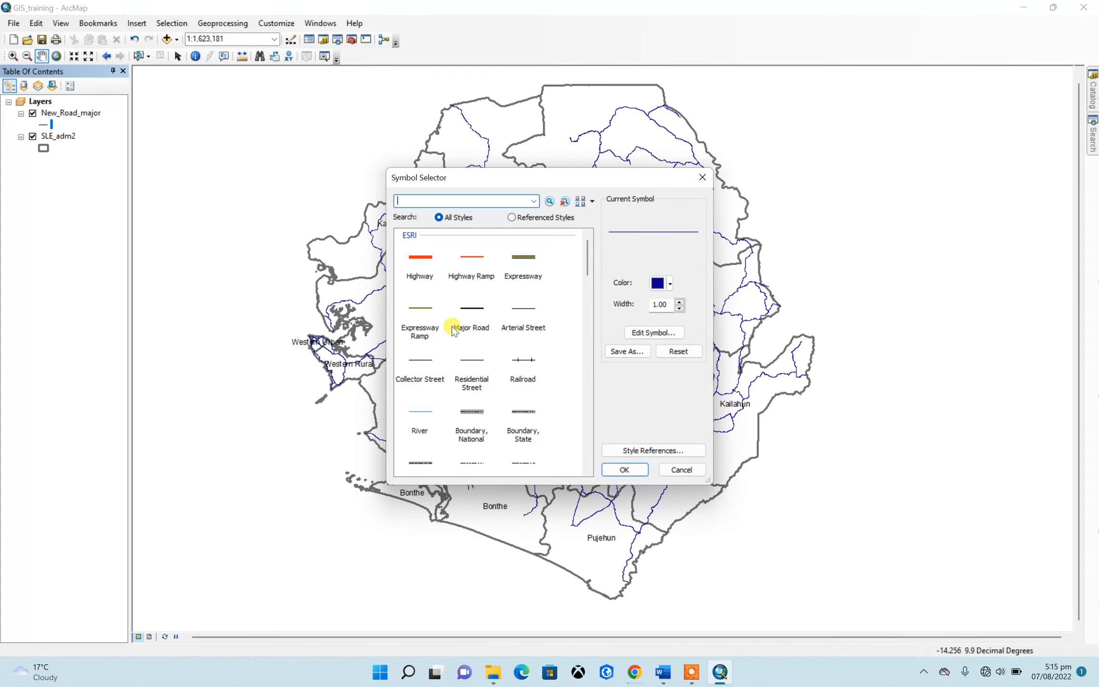
click(522, 265)
click(679, 302)
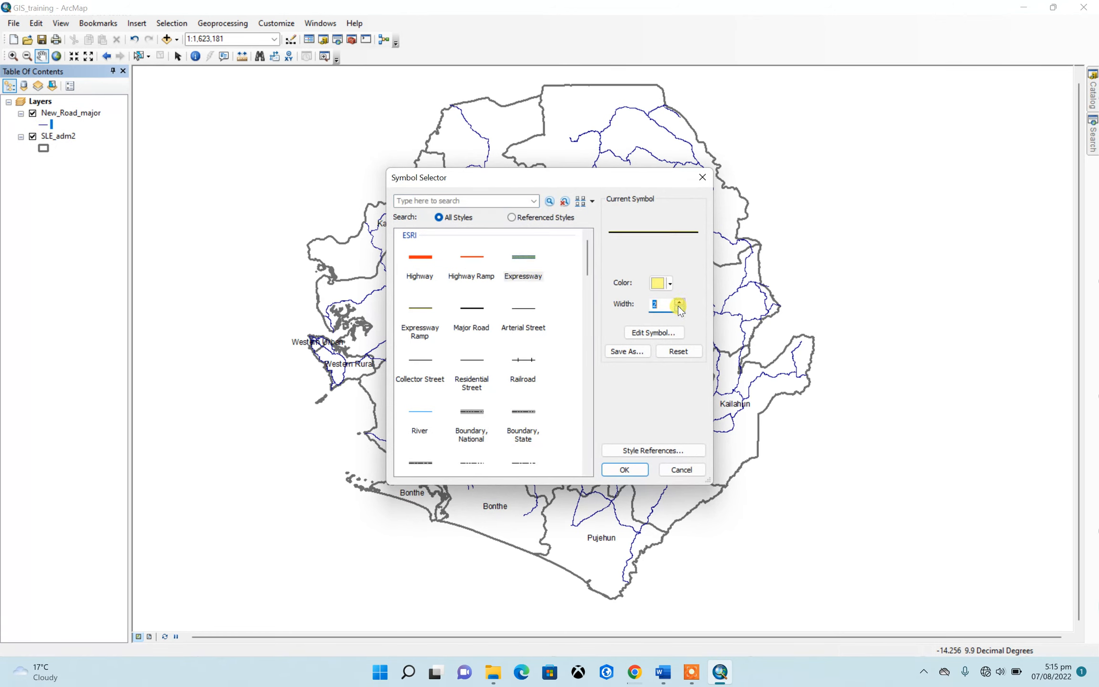
click(624, 469)
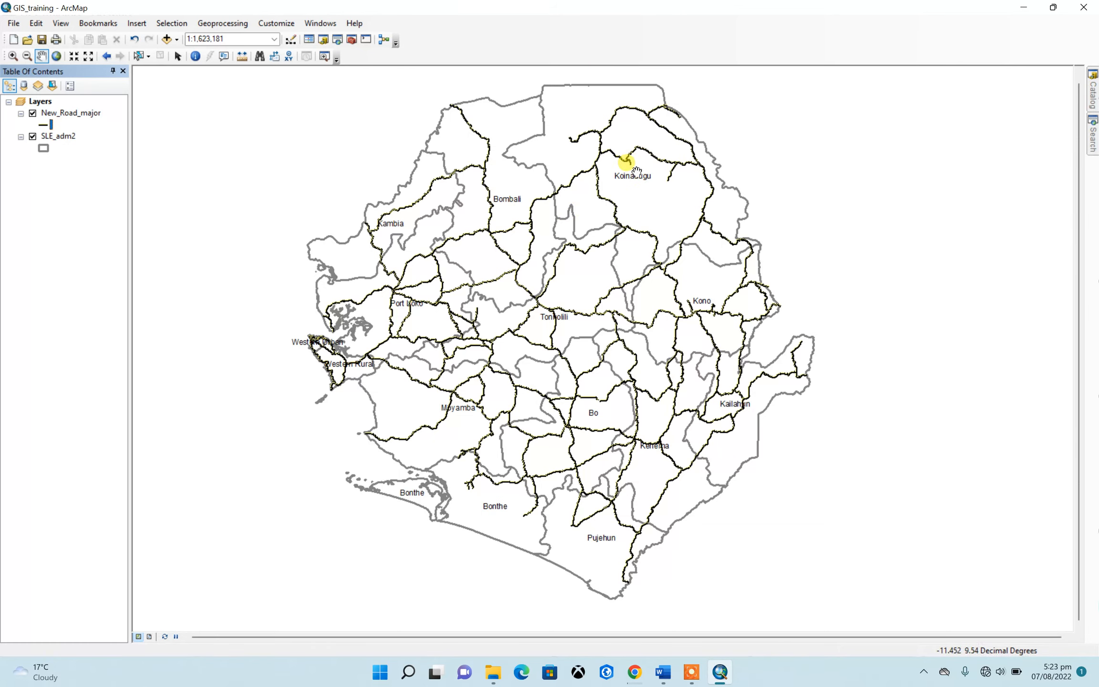
Symbolize the New_Road_major roads with the Expressway Ramp line style in light pink
click(44, 124)
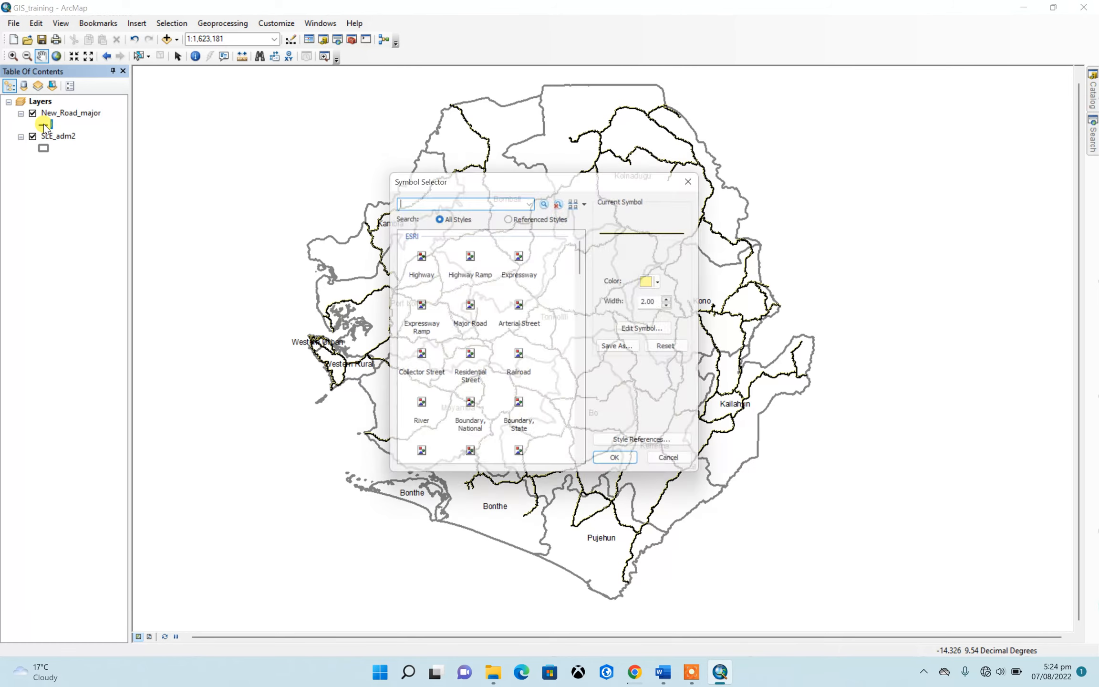
click(420, 310)
click(670, 283)
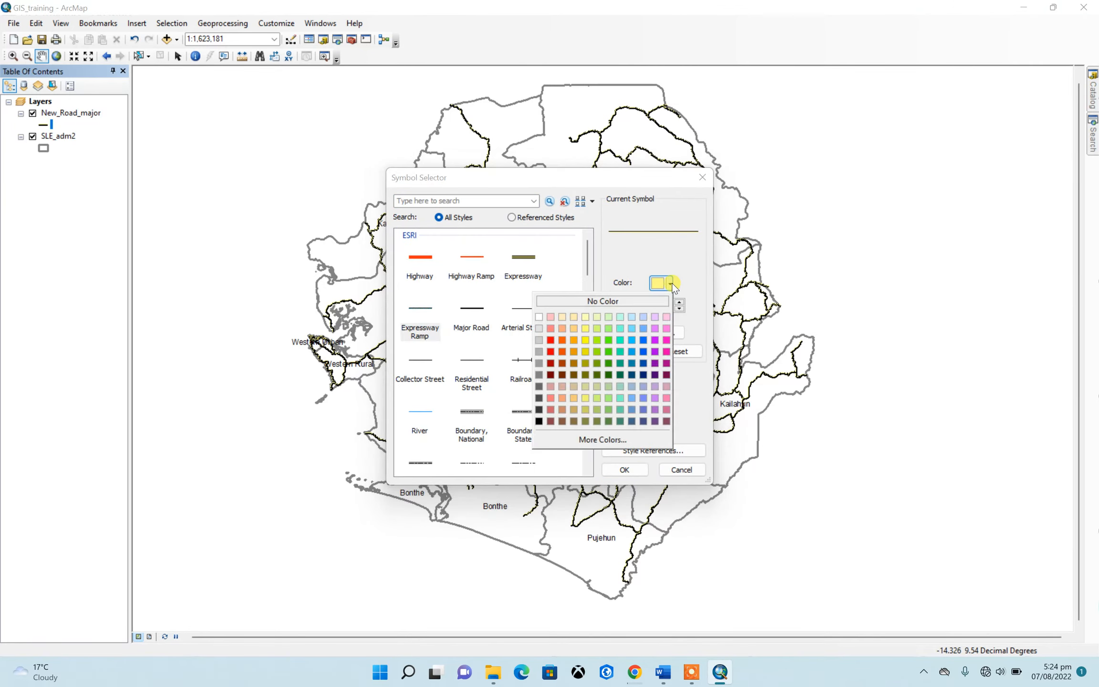
click(666, 317)
click(625, 470)
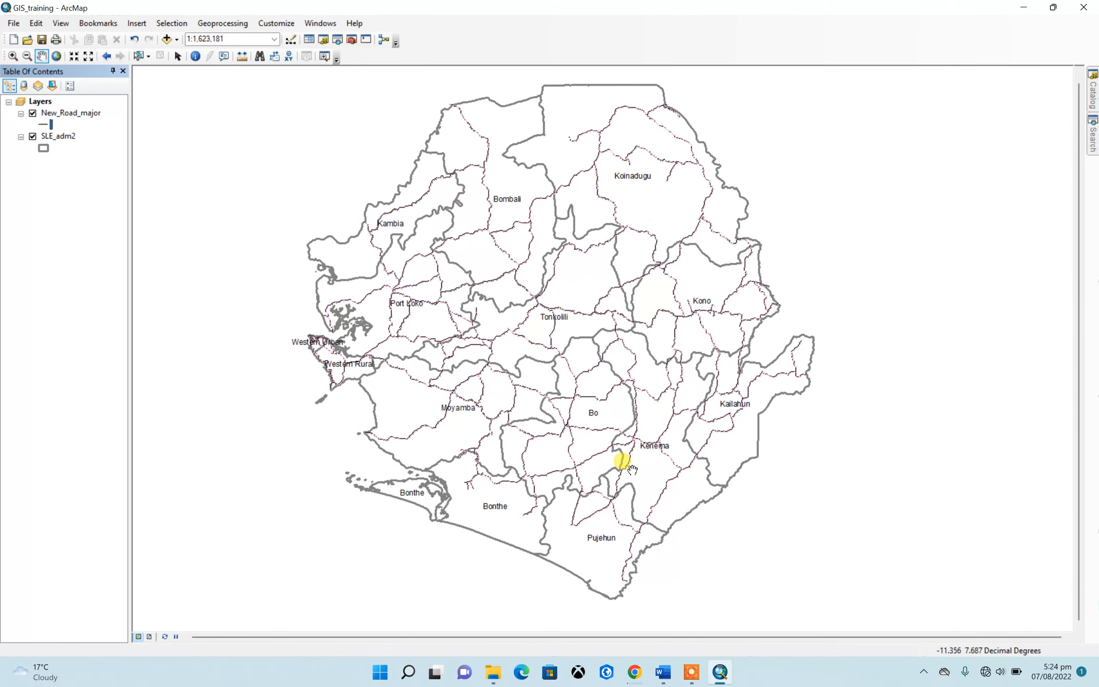
Change the outline of the SLE_adm2 polygon symbol to the Boundary, National line style with a width of 4
click(44, 150)
scroll(503, 319, down, 5)
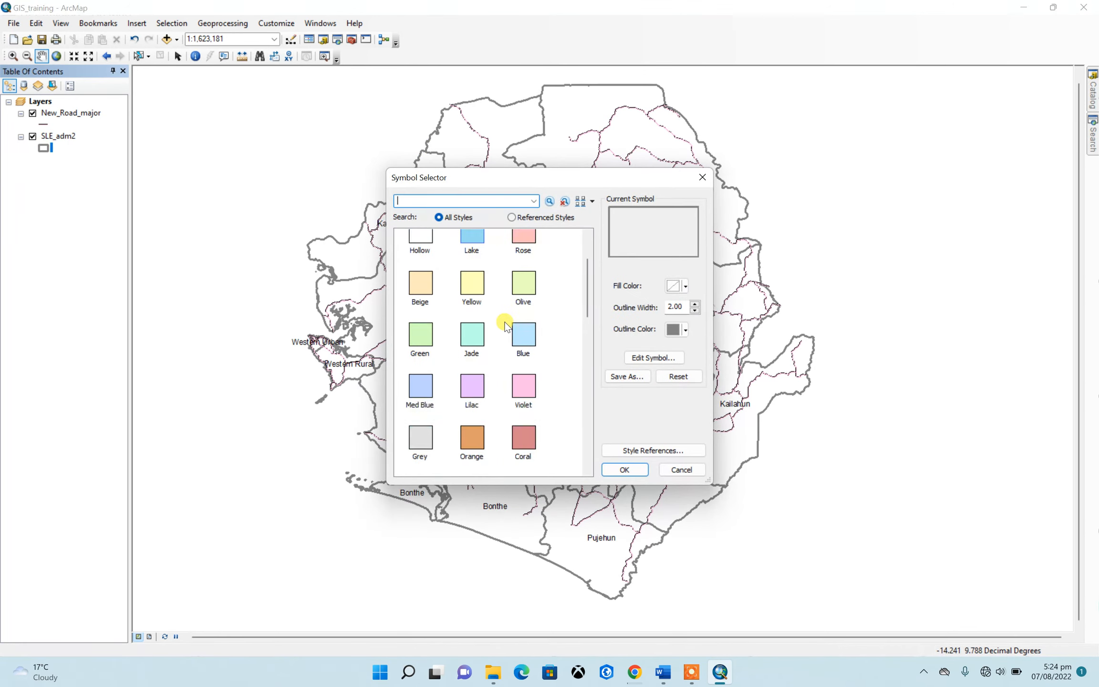
scroll(504, 318, down, 8)
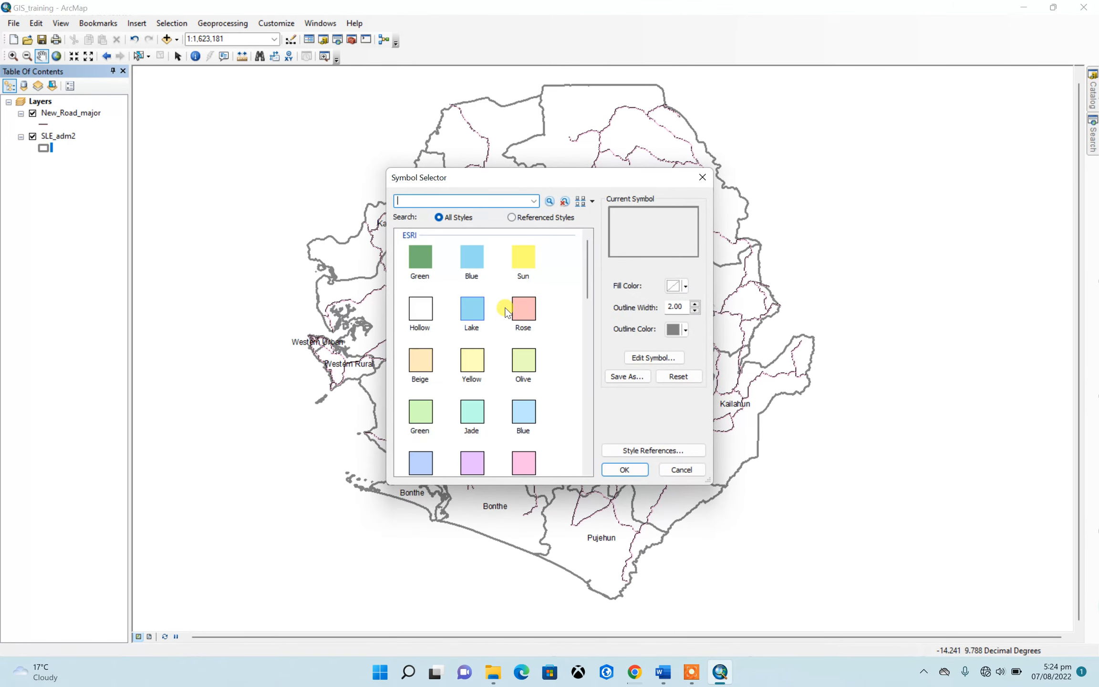
scroll(503, 303, up, 12)
click(648, 359)
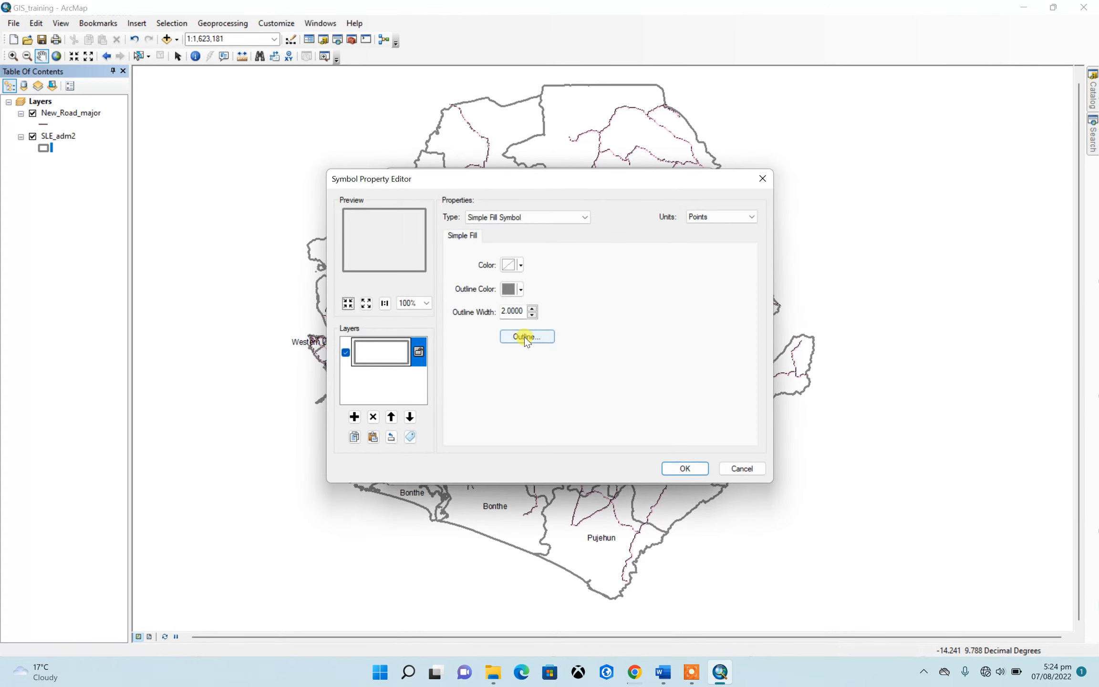
click(524, 337)
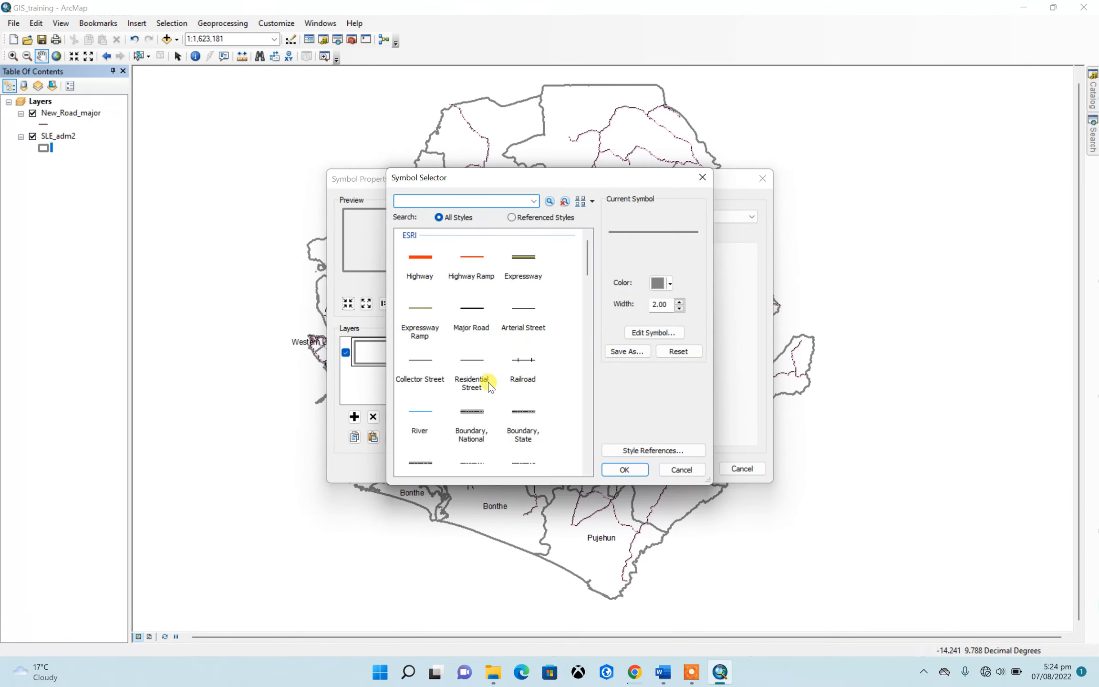
click(472, 413)
click(680, 308)
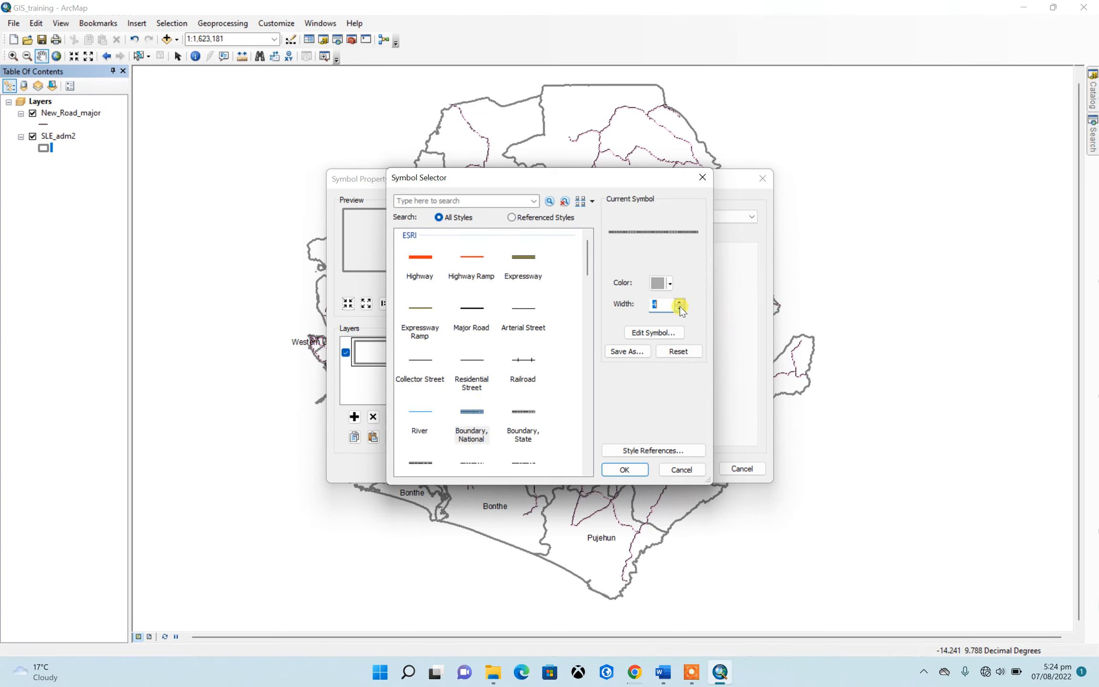
click(632, 470)
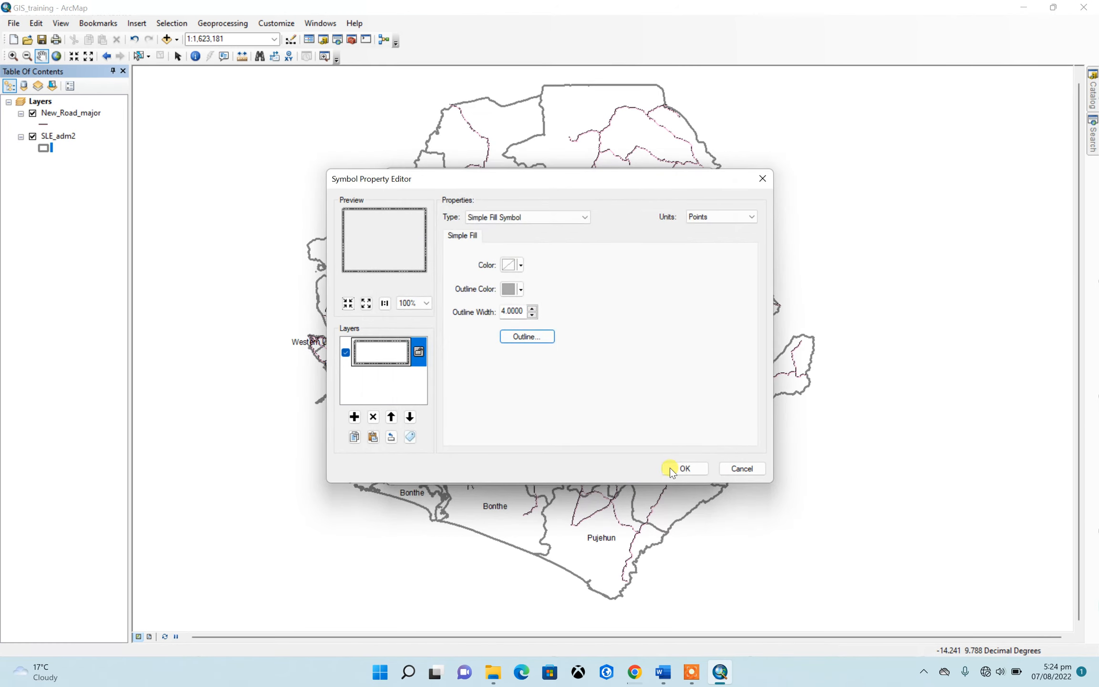
click(670, 467)
click(626, 470)
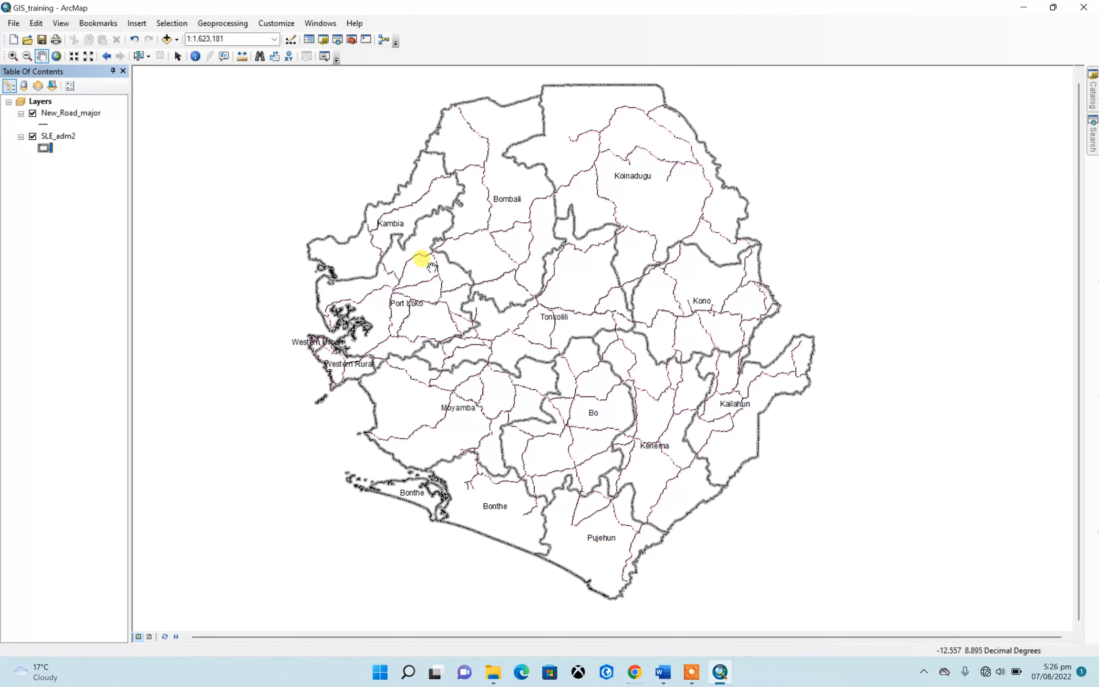
Switch to the page layout, hide the Layout toolbar and zoom the map frame to the SLE_adm2 layer extent
click(149, 636)
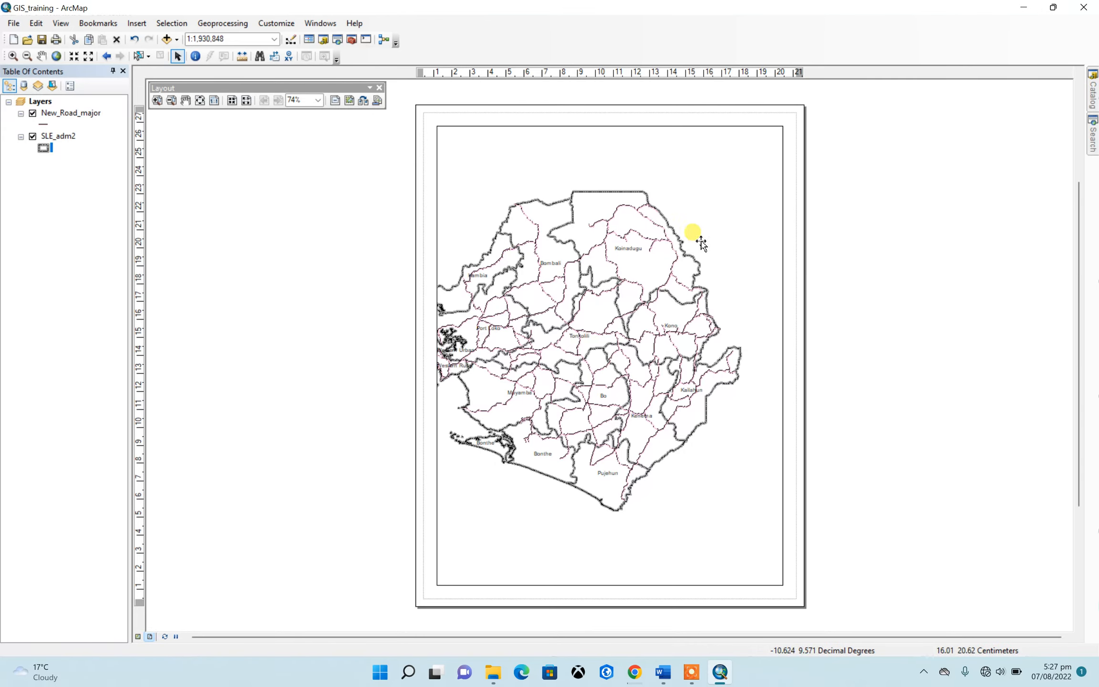
click(379, 87)
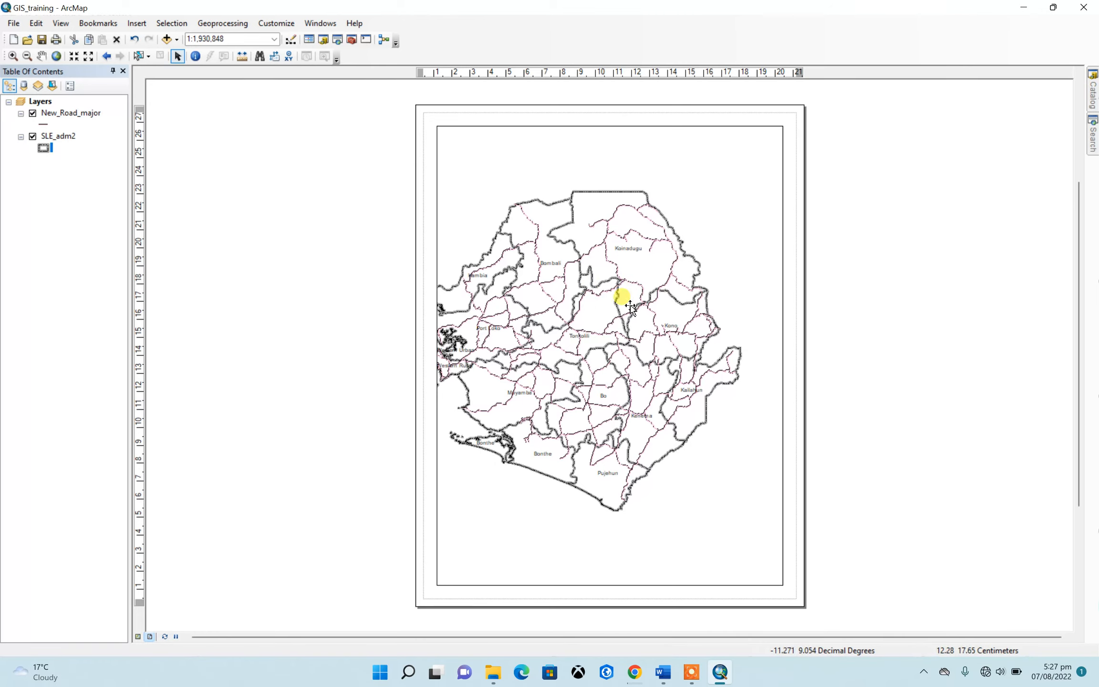
click(57, 136)
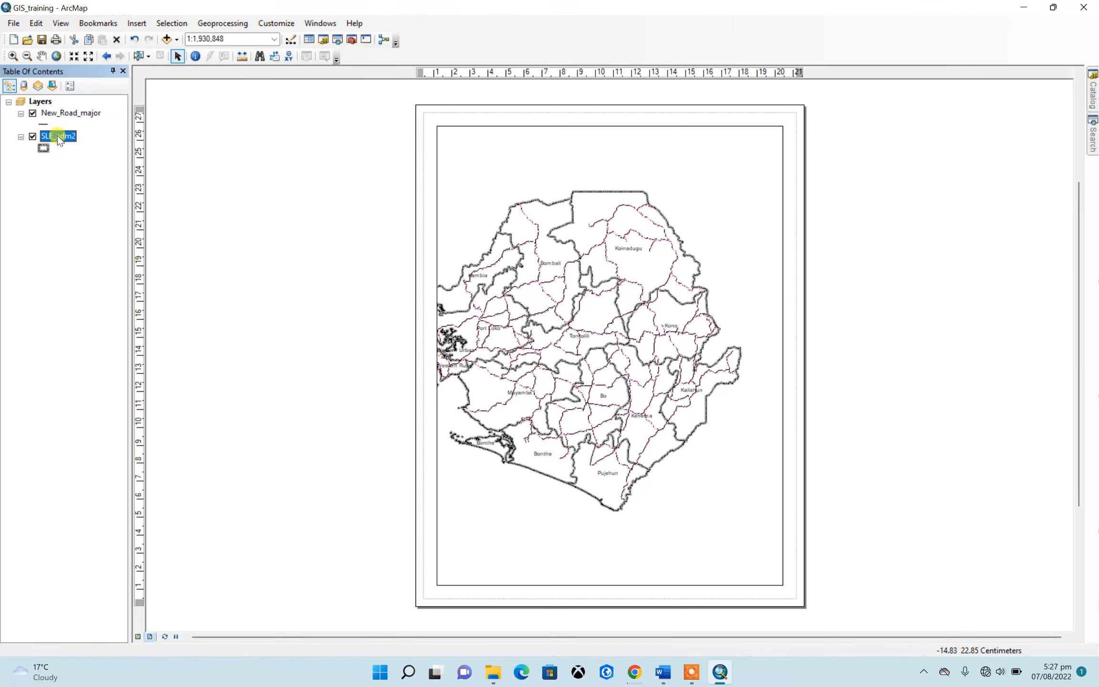
right_click(58, 137)
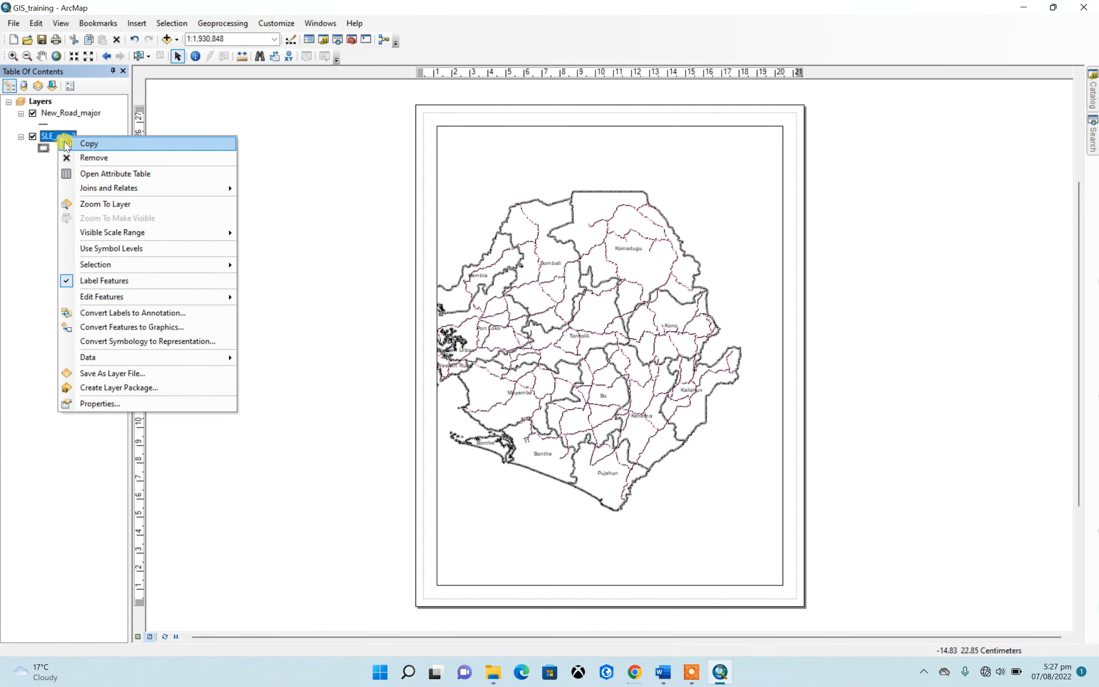
click(99, 204)
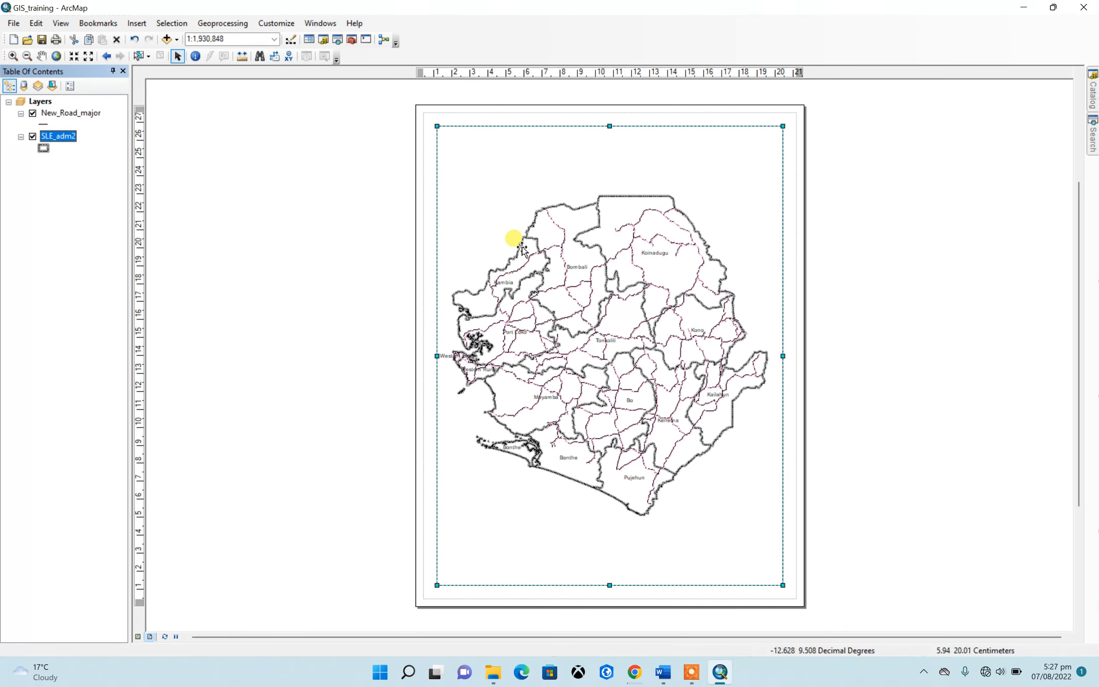
In data view, pan the map out of sight and restore it with Zoom To Layer on SLE_adm2, ending in layout view
click(137, 637)
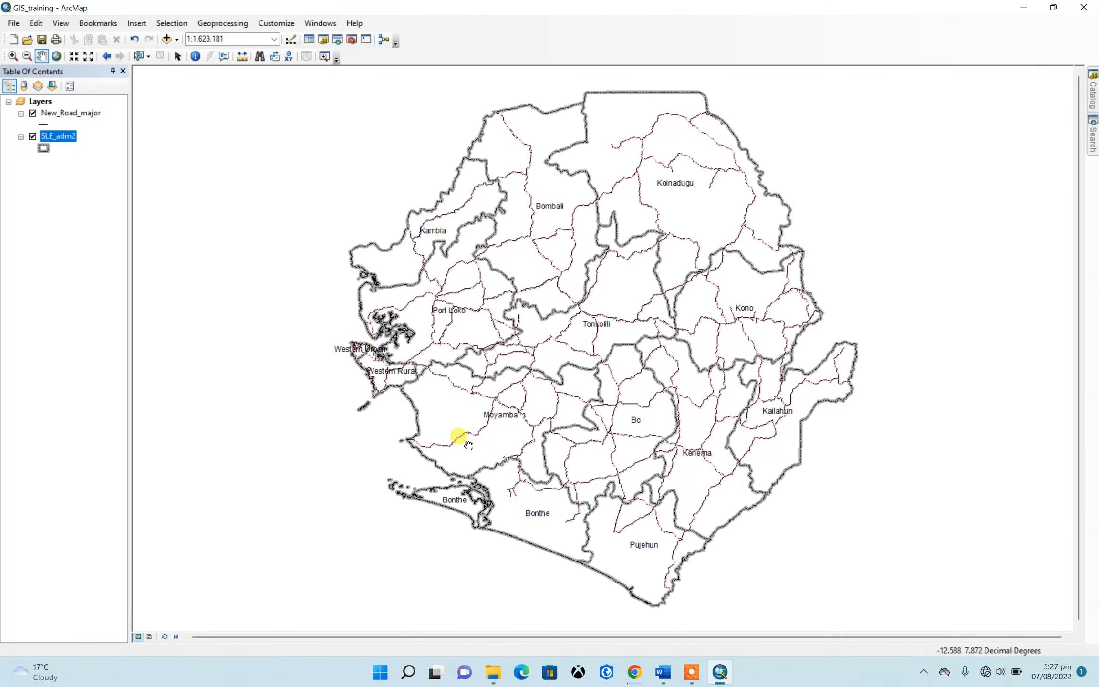
drag(454, 434, 631, 262)
drag(475, 465, 766, 233)
drag(505, 475, 733, 282)
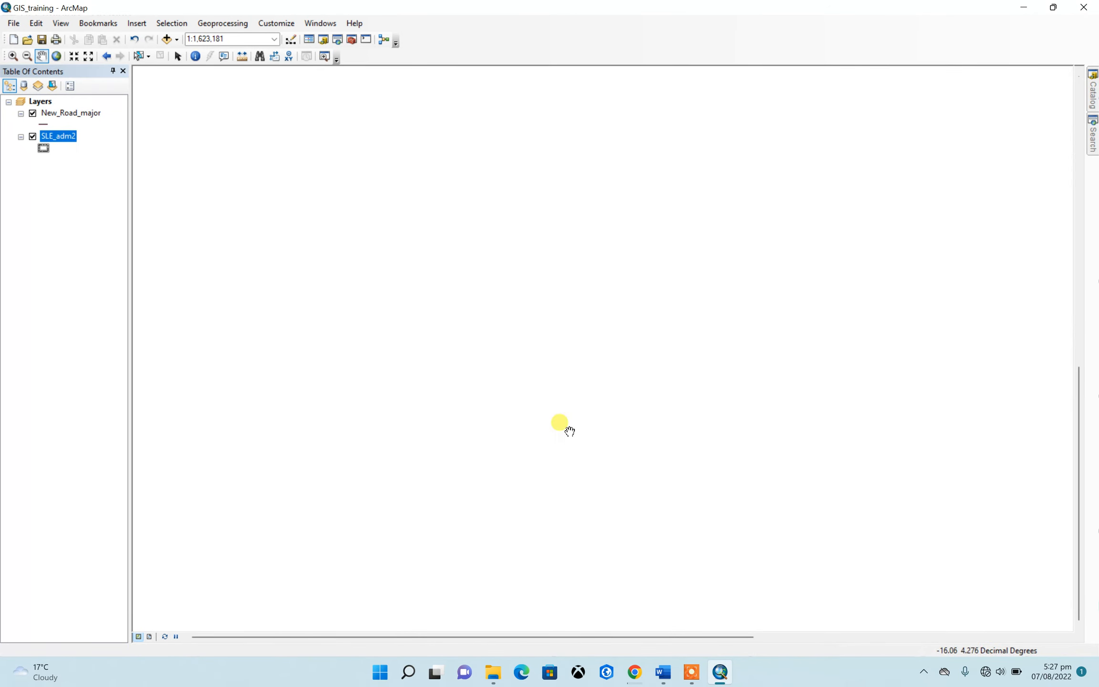
drag(568, 430, 723, 298)
drag(492, 479, 661, 314)
drag(555, 406, 688, 281)
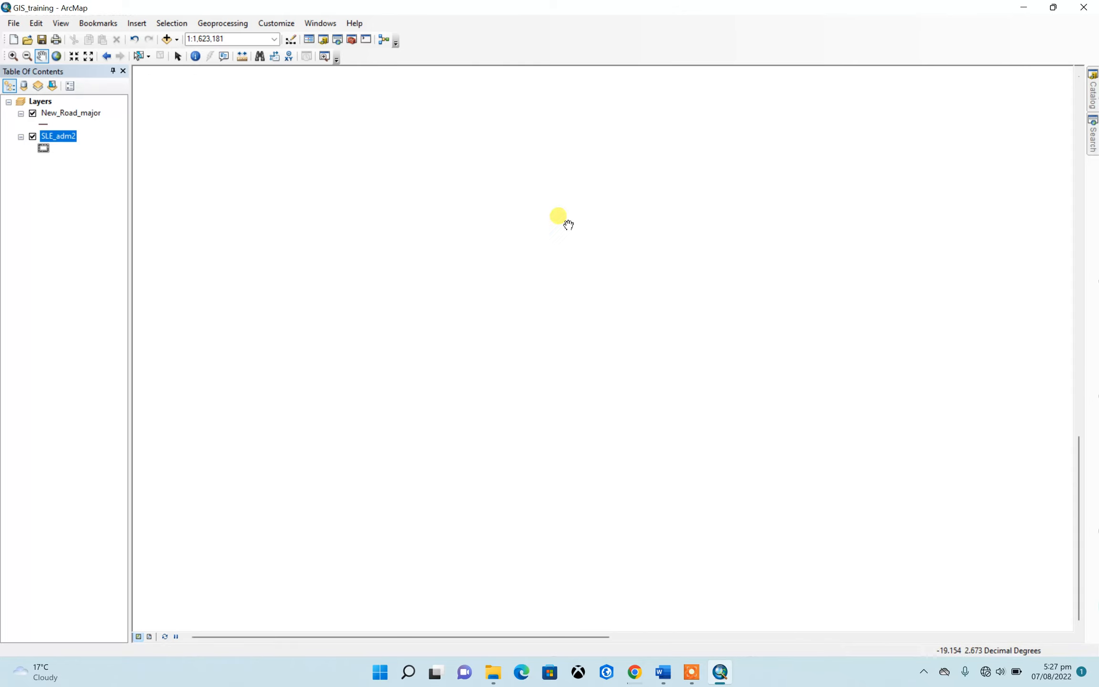
right_click(57, 138)
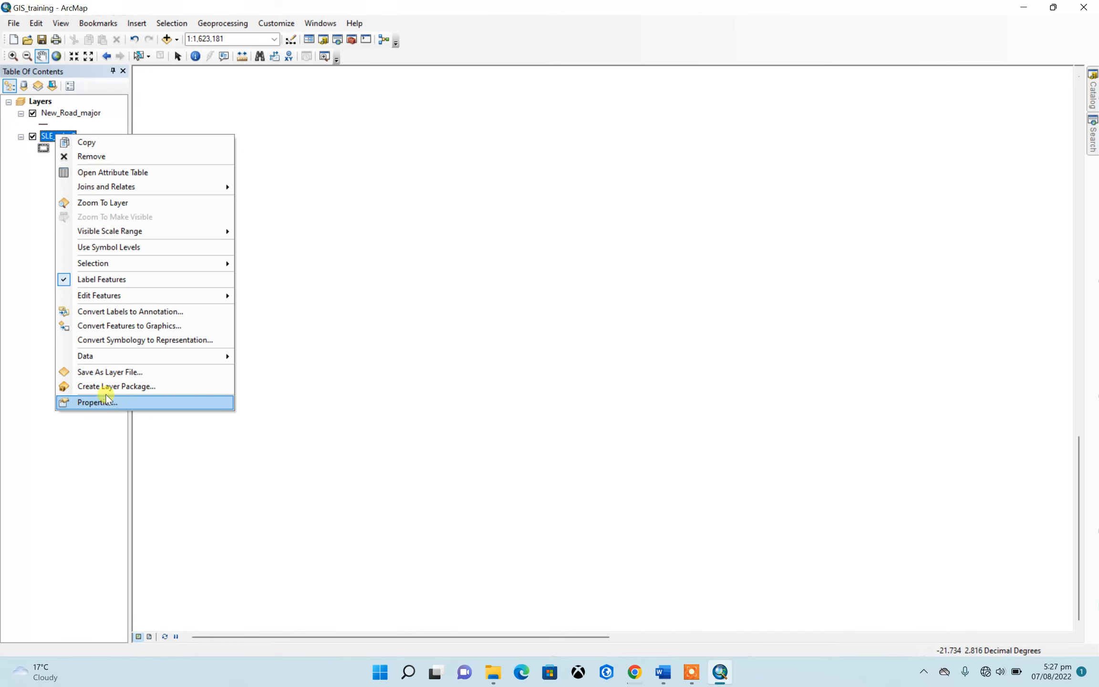
click(91, 203)
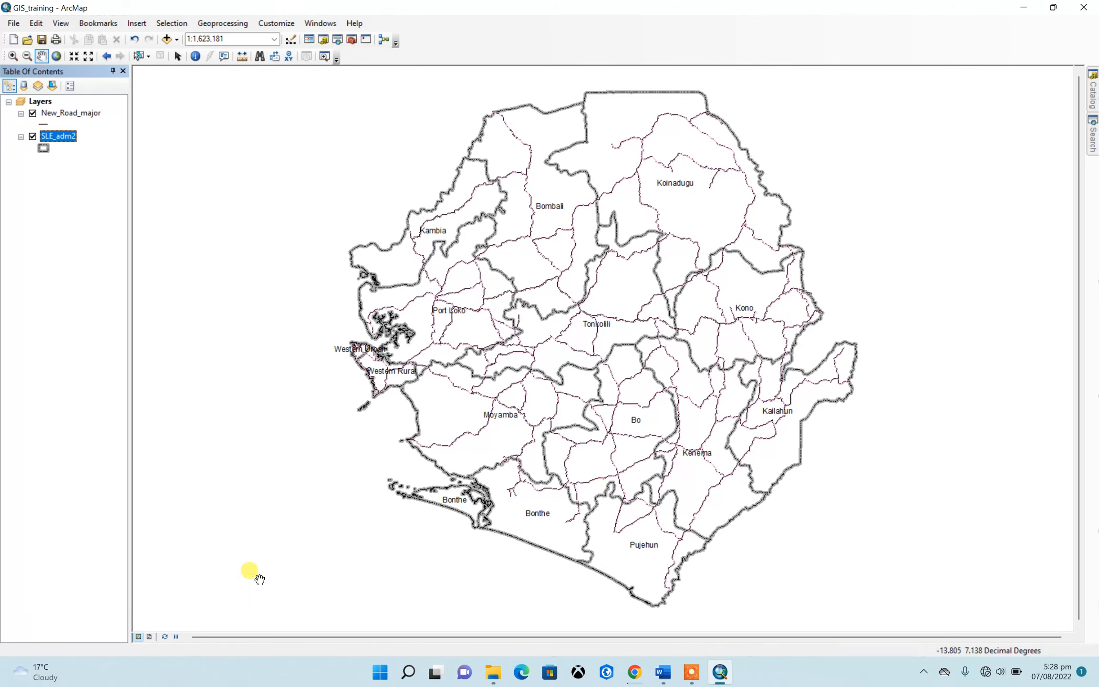
click(150, 636)
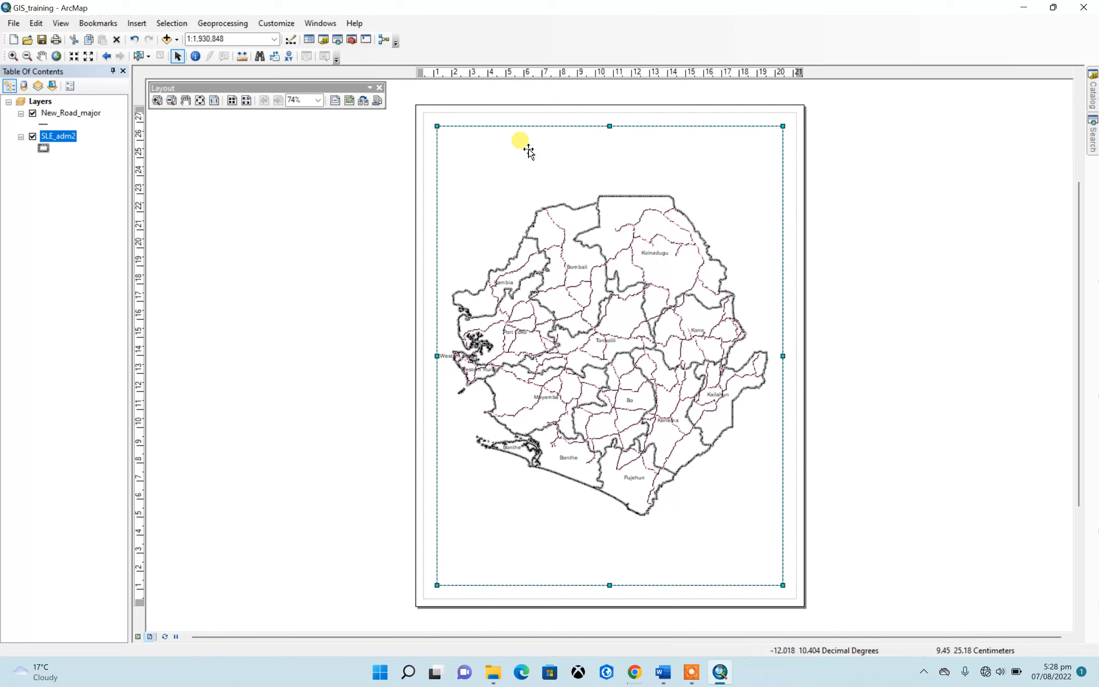
Enlarge the data frame on the layout page by stretching all four edges close to the page margins
click(137, 25)
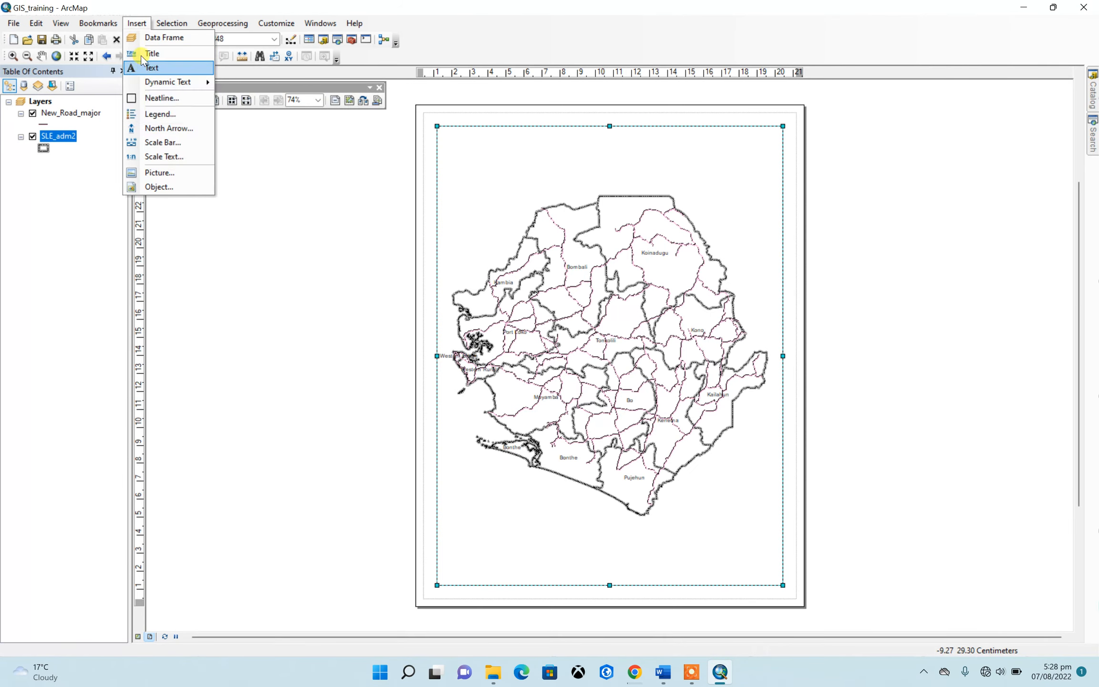
click(886, 229)
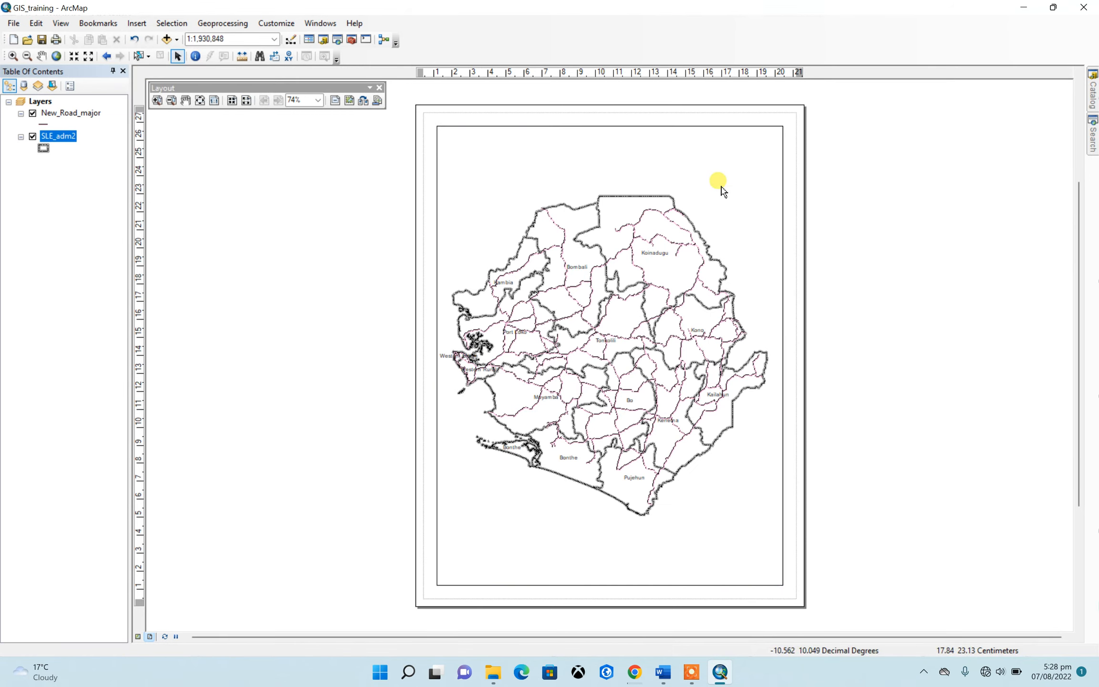
click(628, 157)
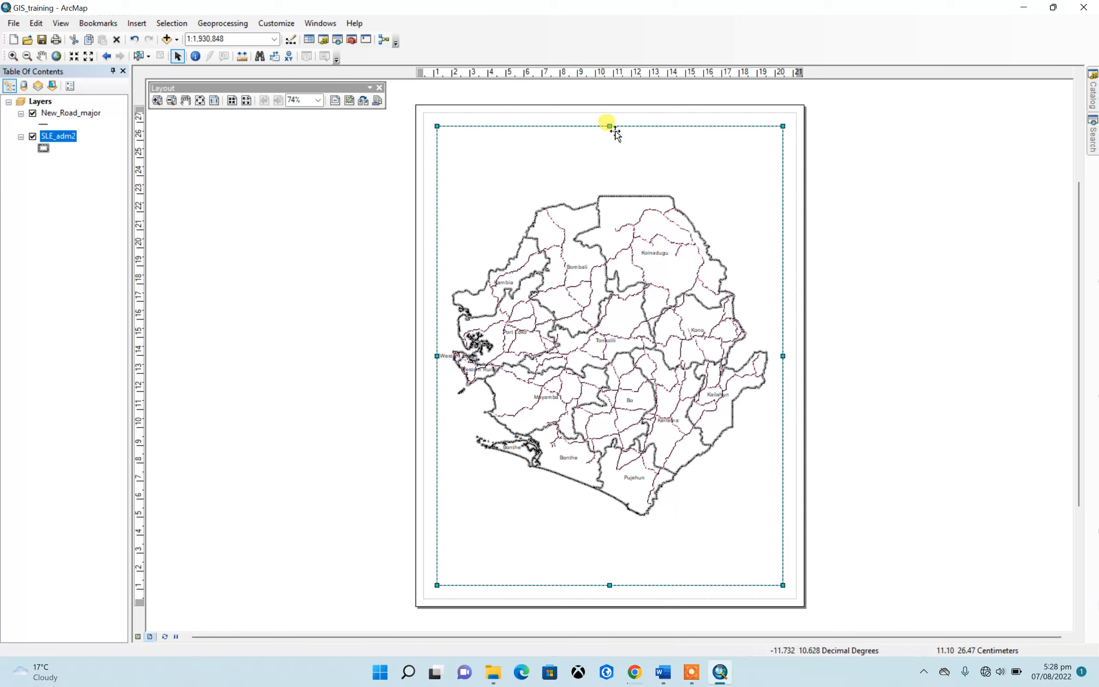
drag(610, 126, 609, 117)
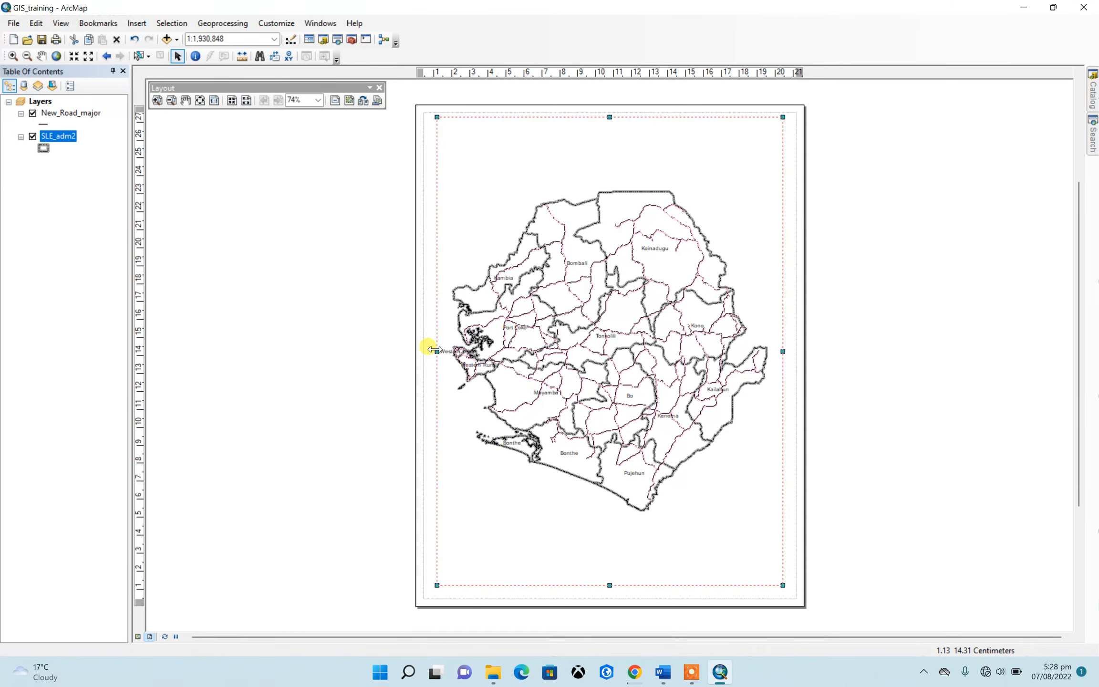
drag(432, 349, 421, 351)
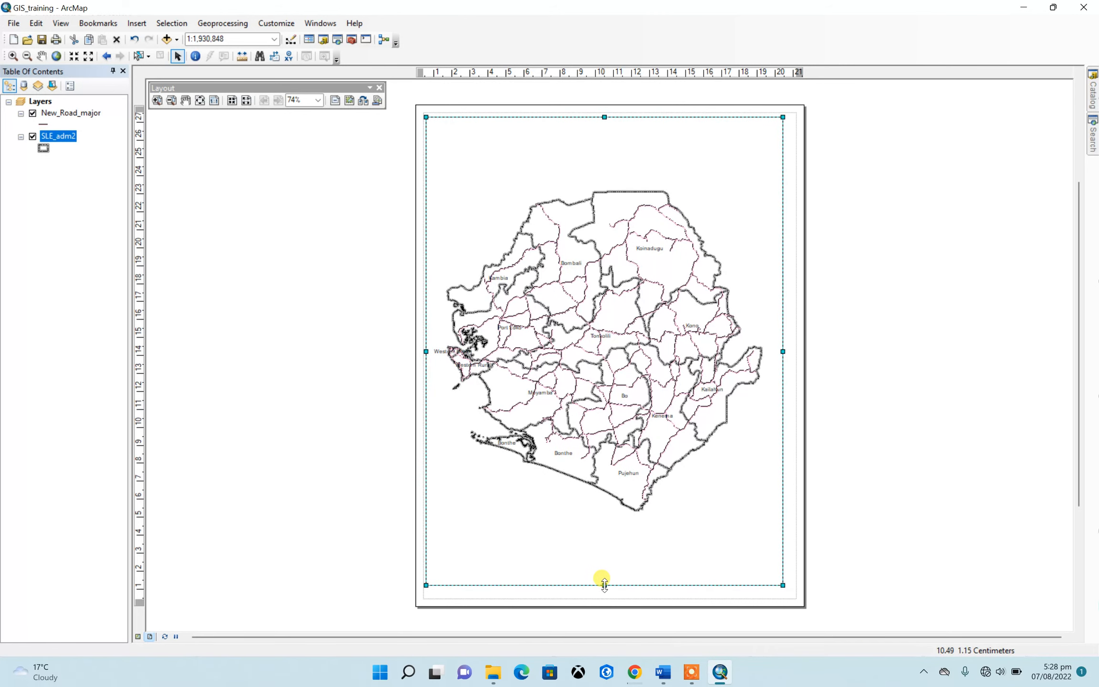
drag(604, 584, 605, 595)
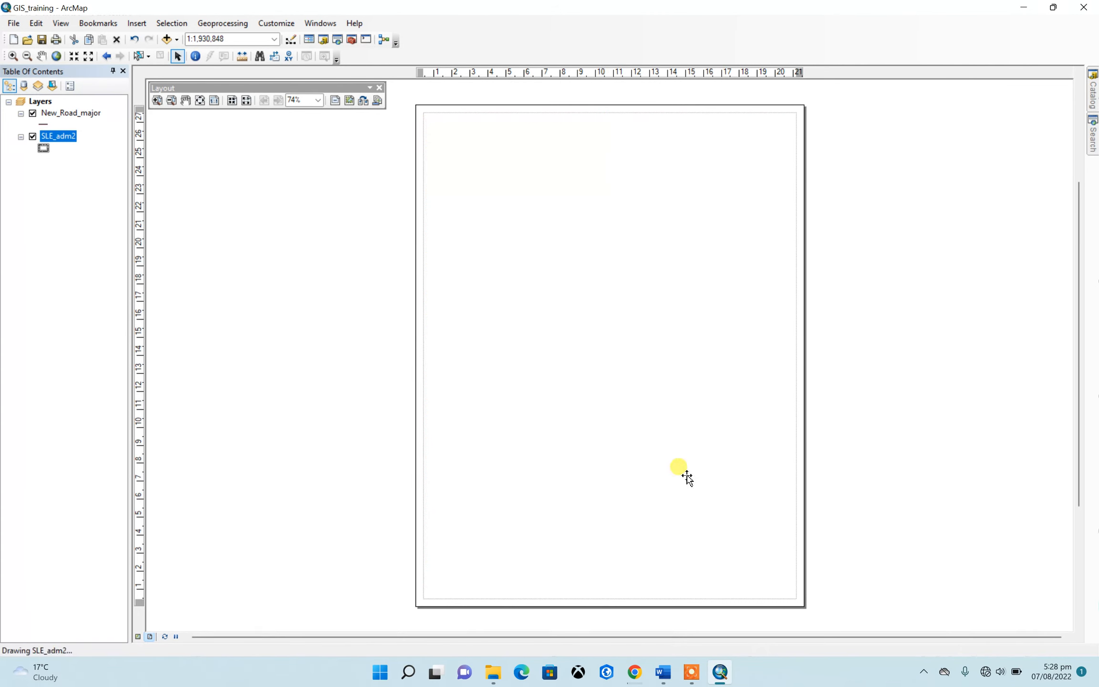
drag(783, 356, 790, 361)
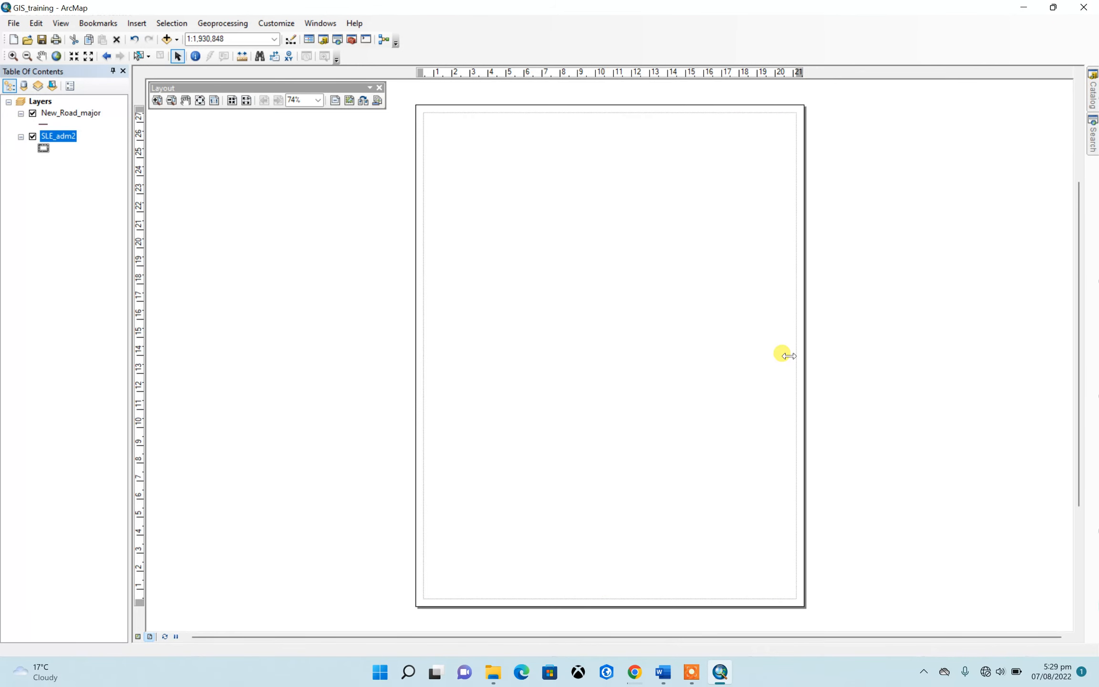
click(863, 286)
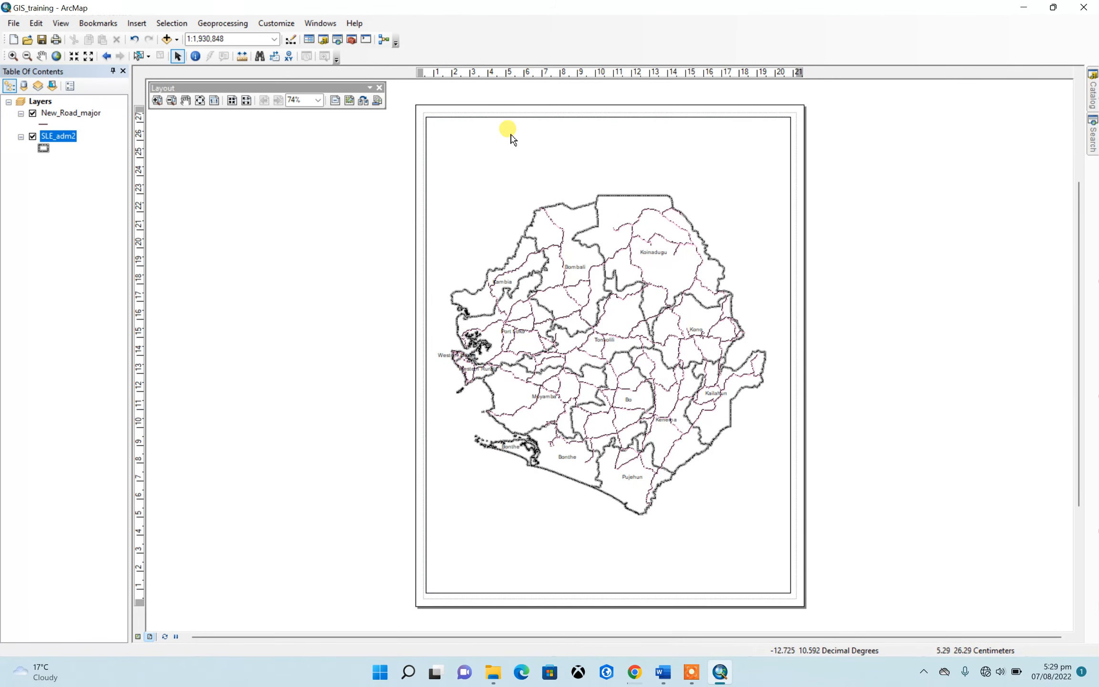
Insert the map title "Map of Sierra Leone Showing District and Road Network" on the layout
click(134, 24)
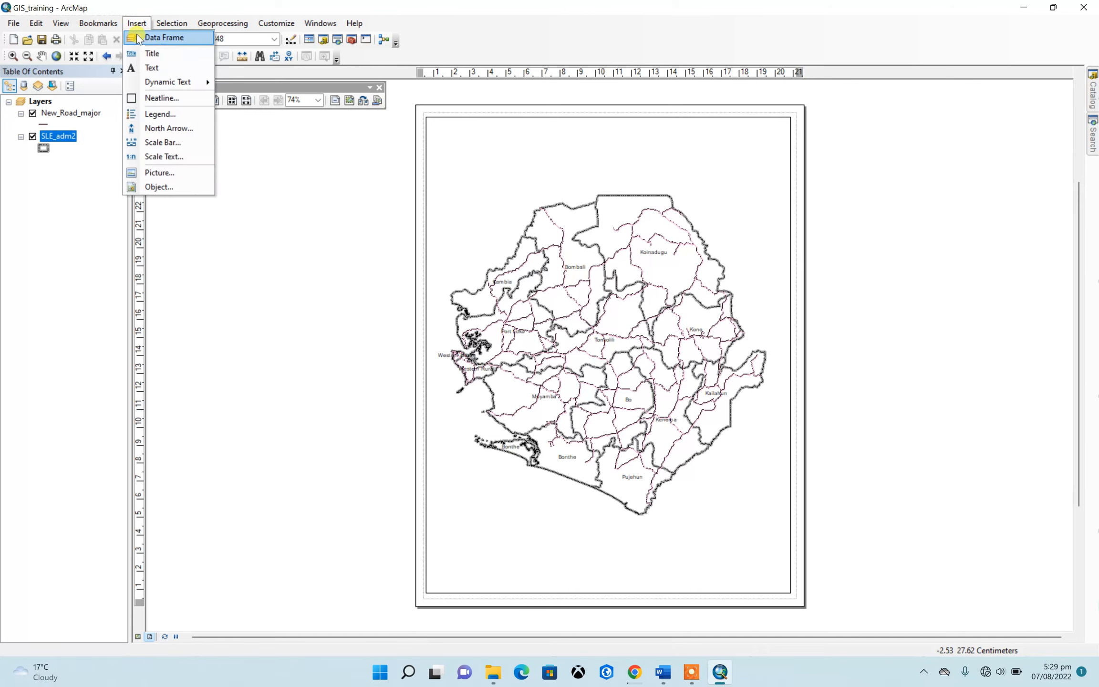
click(151, 54)
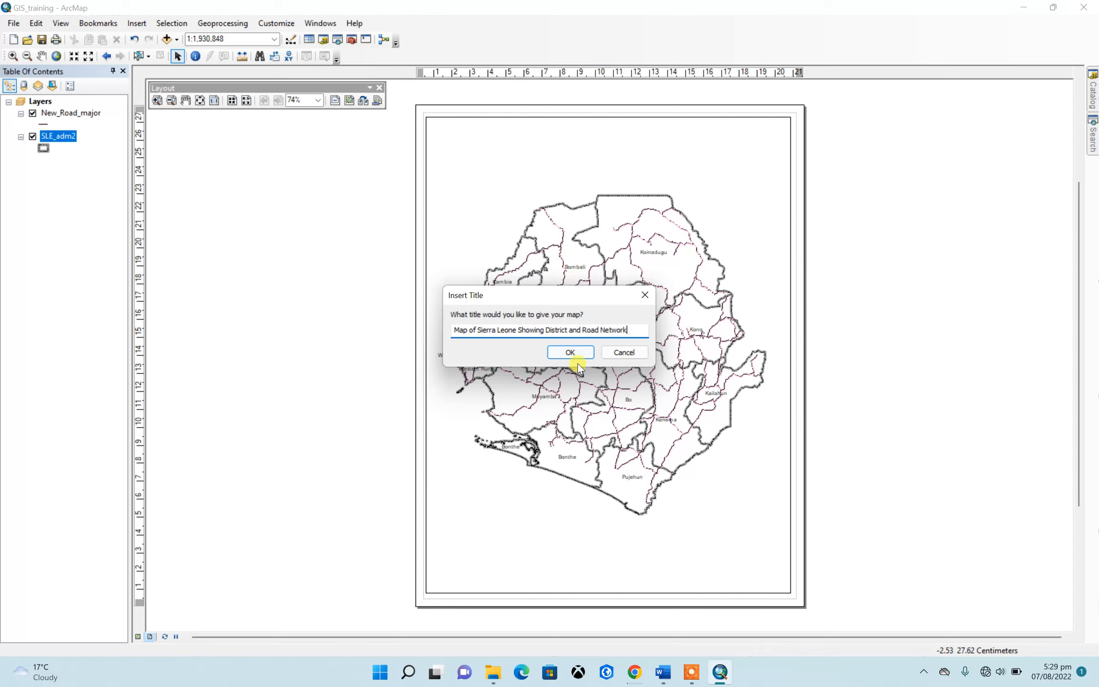
click(567, 353)
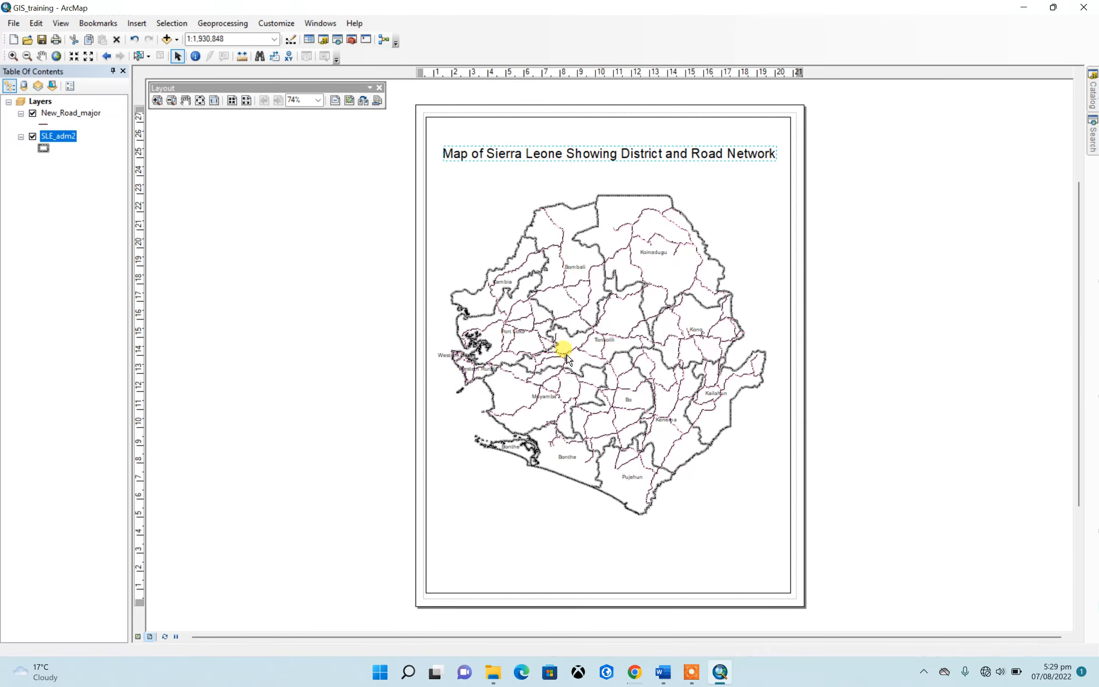
Move the map title up, closer to the upper edge of the data frame
drag(576, 156, 572, 140)
click(834, 202)
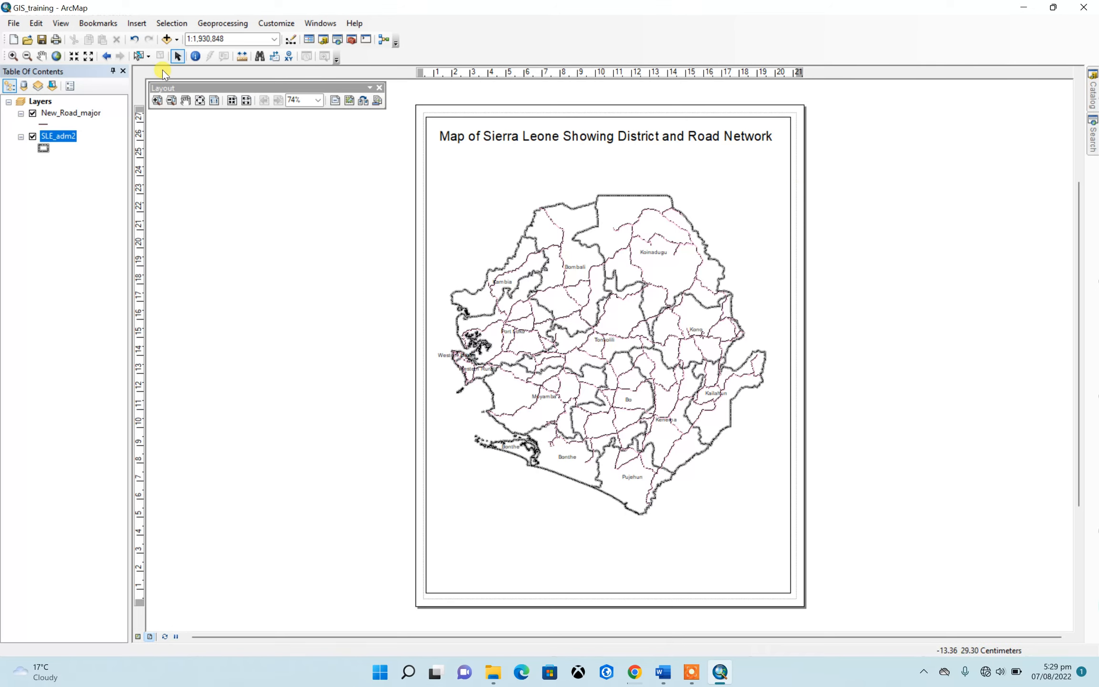
Insert a default-style legend for New_Road_major and SLE_adm2 and place it in the lower-left corner of the data frame
click(138, 23)
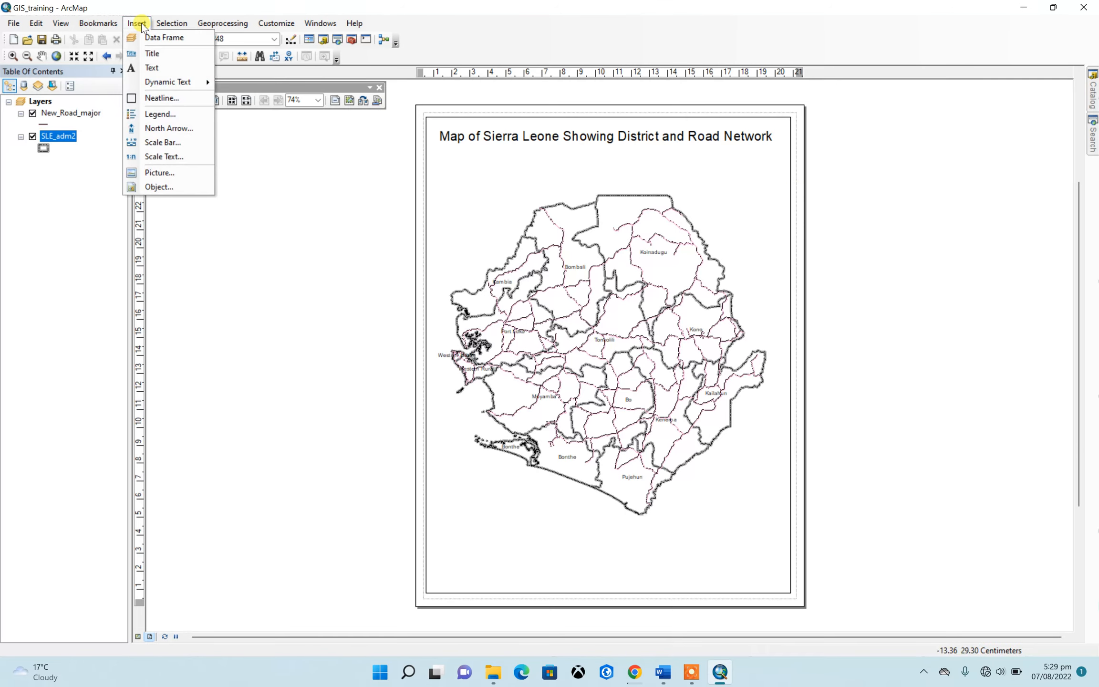
click(153, 114)
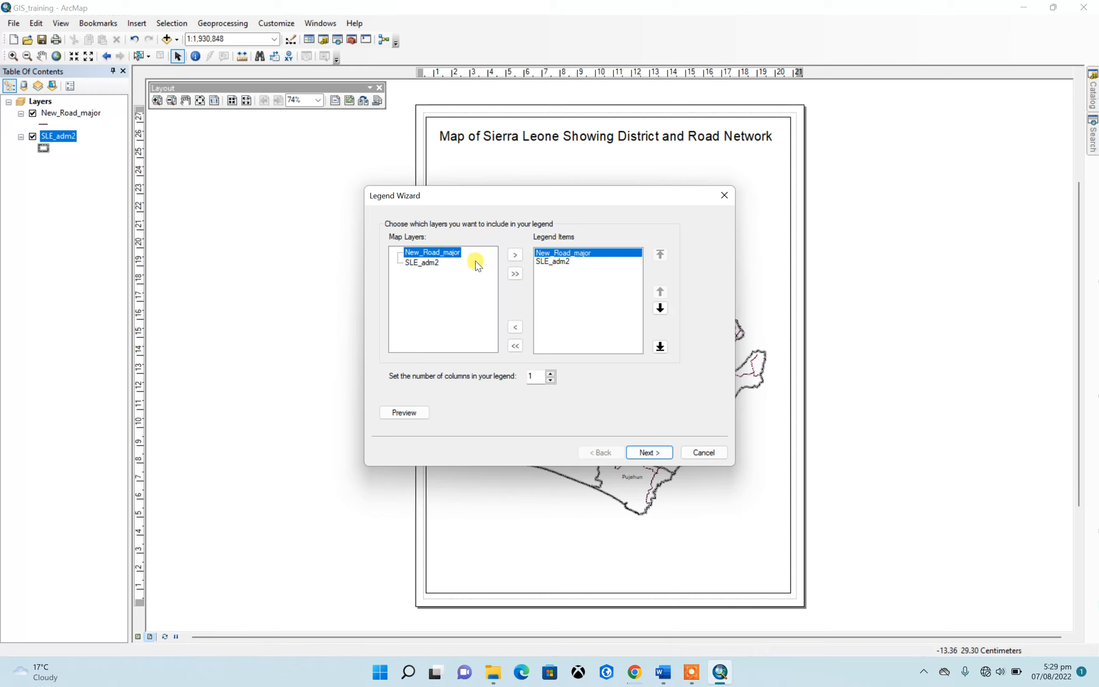
click(559, 262)
click(567, 253)
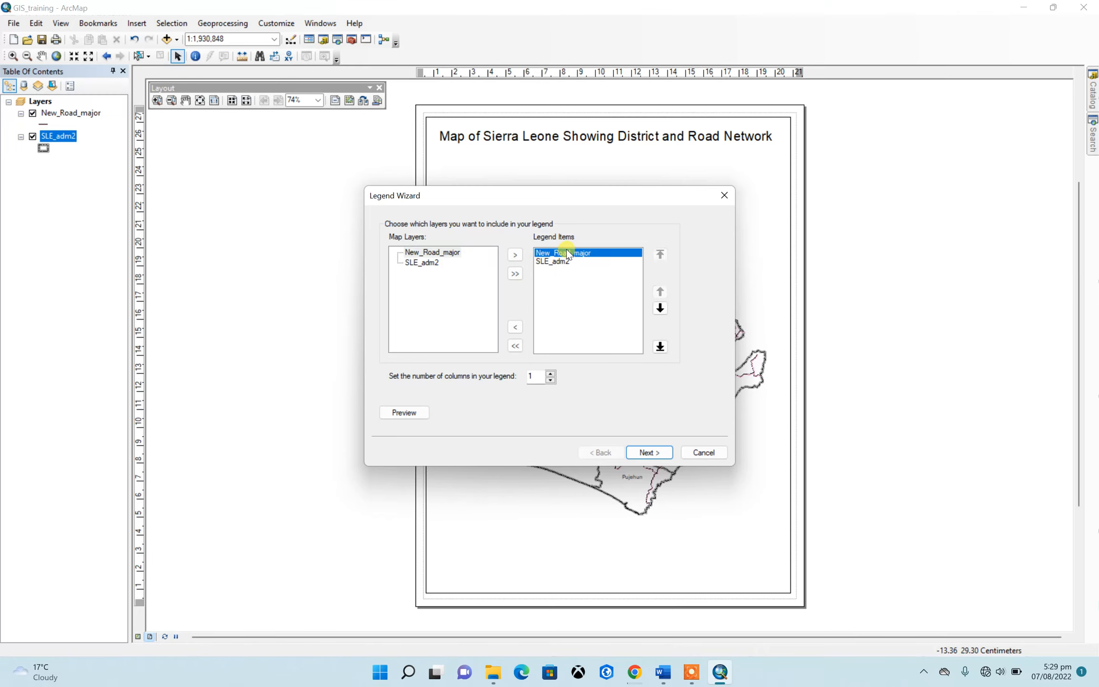
drag(562, 255, 557, 263)
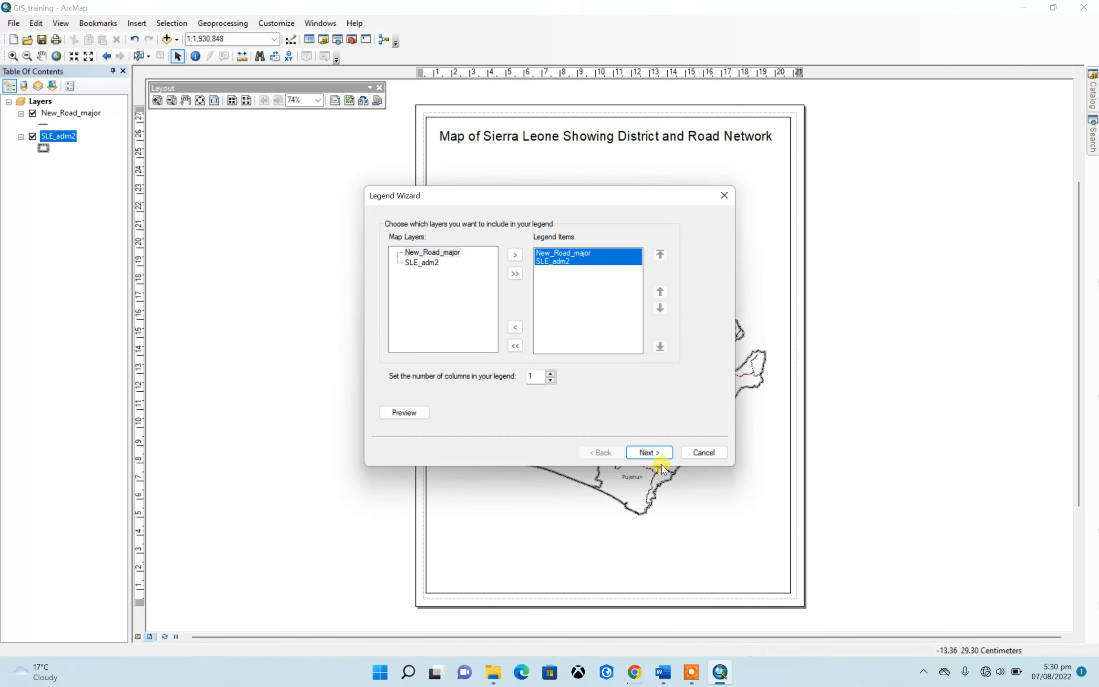
click(649, 454)
click(648, 453)
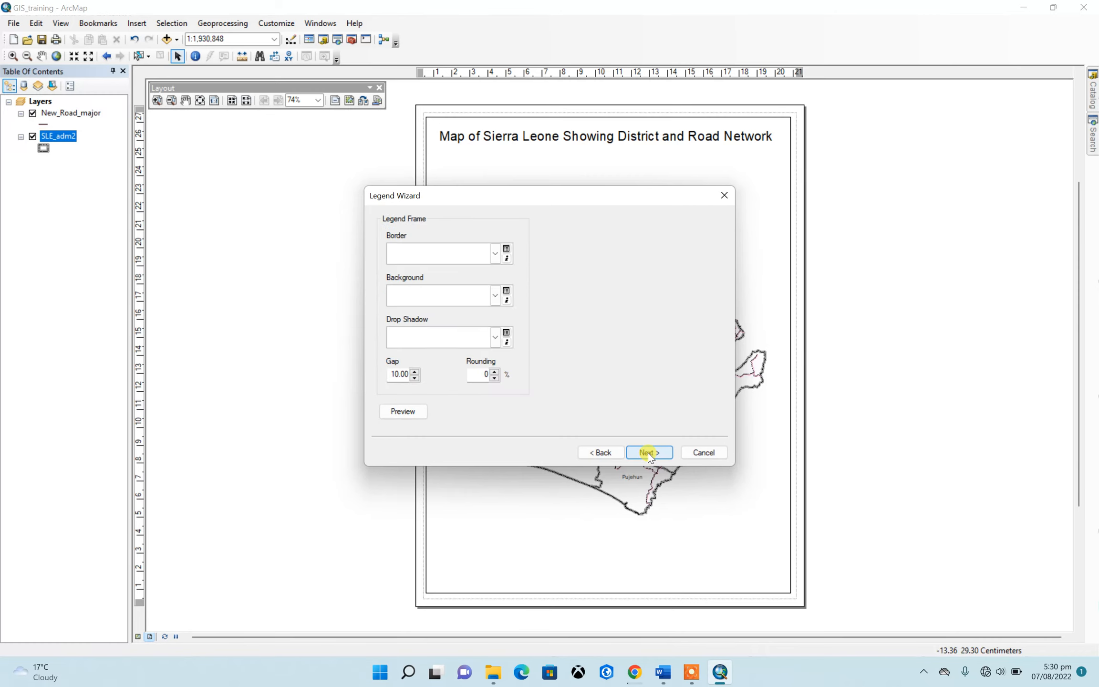
click(648, 452)
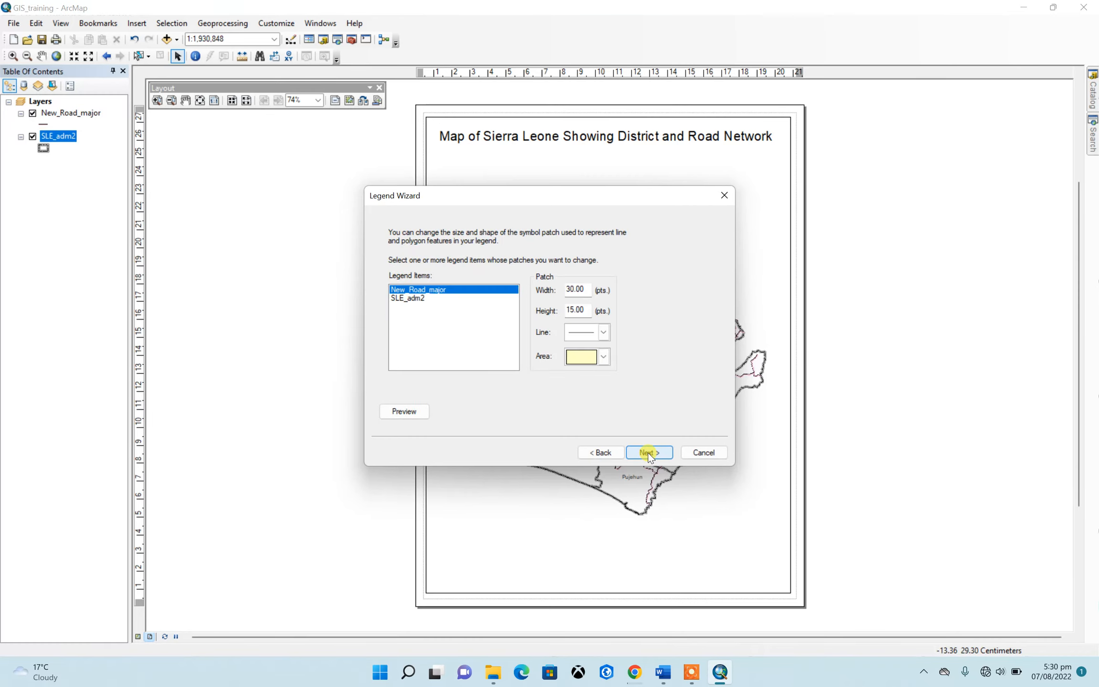
click(647, 453)
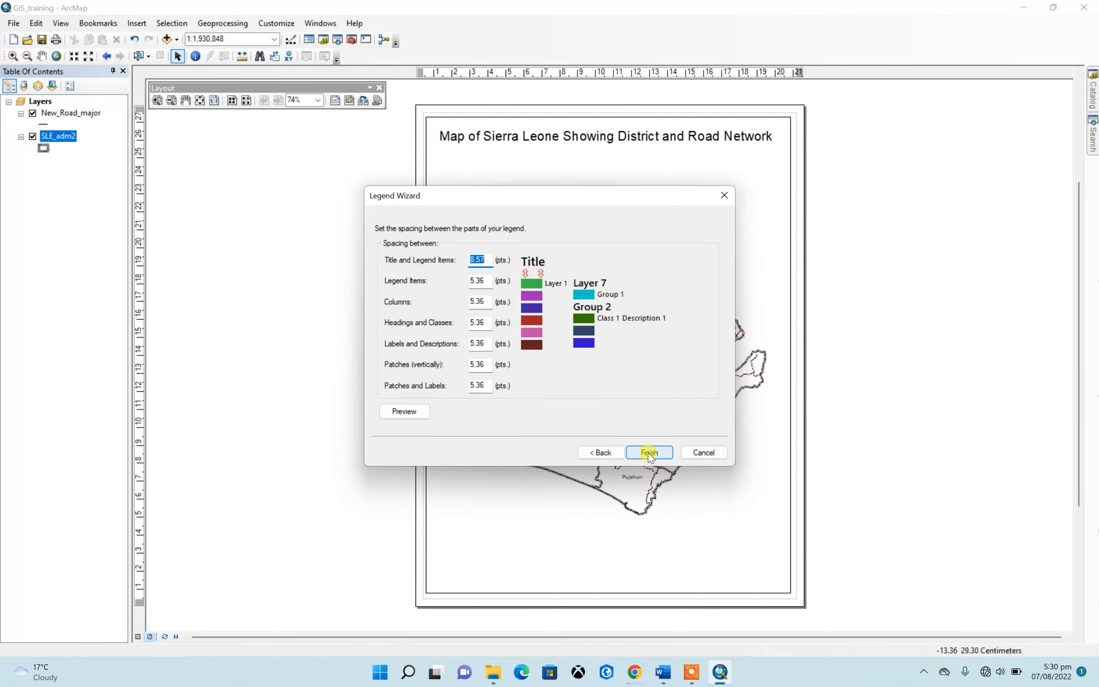
click(647, 453)
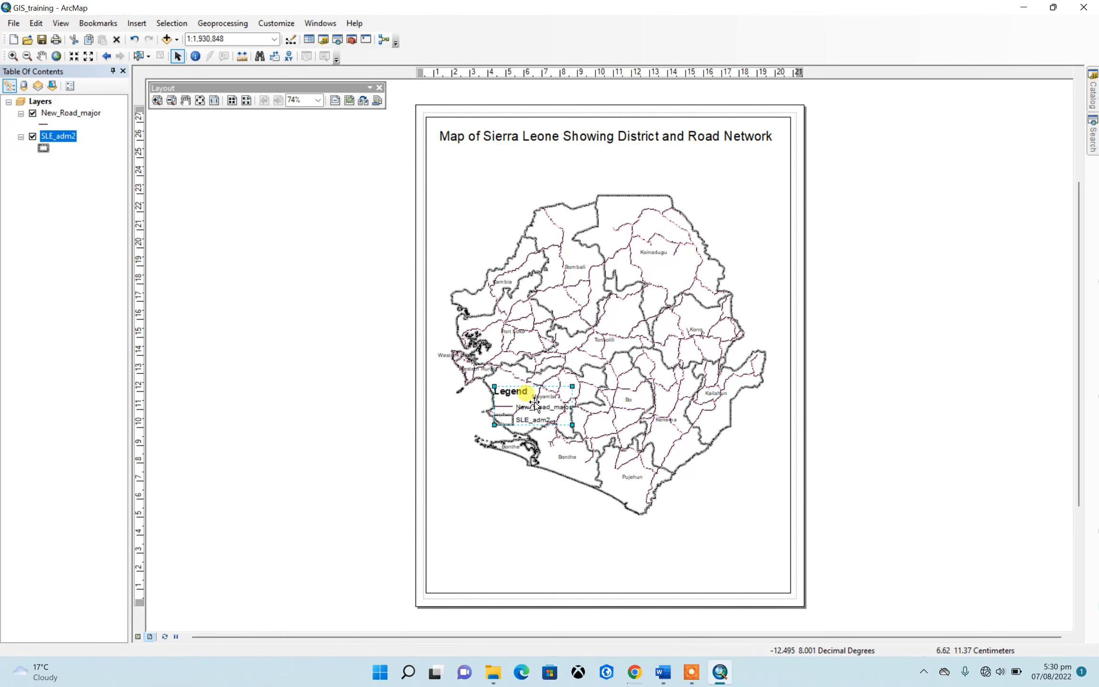
drag(535, 404, 477, 560)
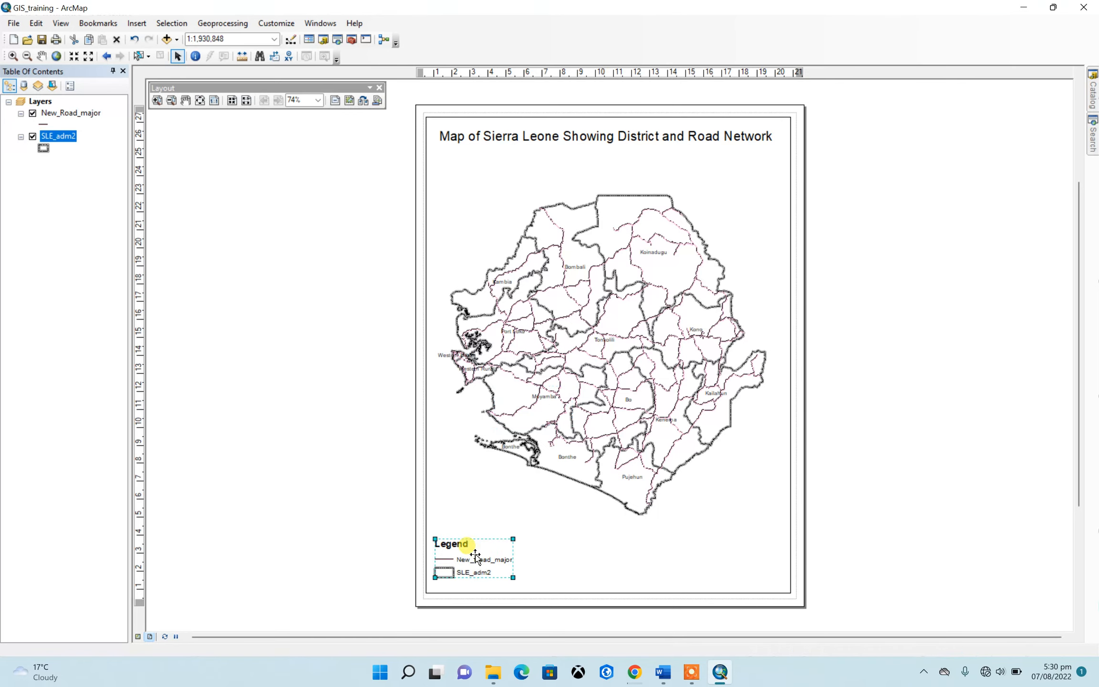
click(857, 324)
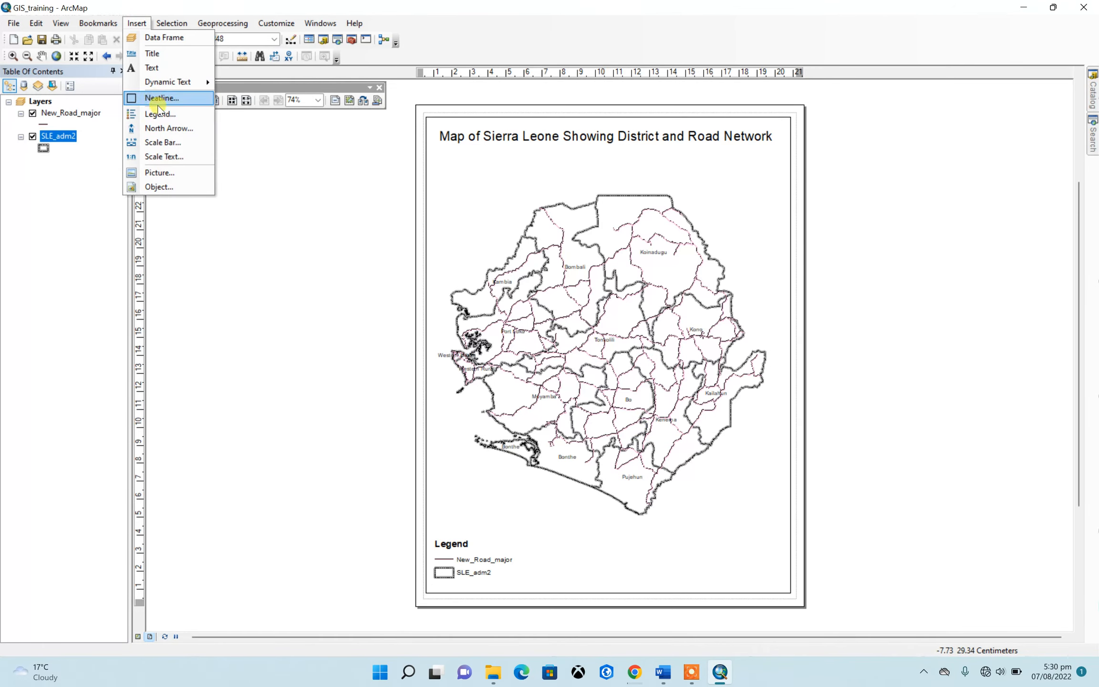
Insert the ESRI North 15 north arrow and place it in the upper-right corner of the data frame
click(165, 128)
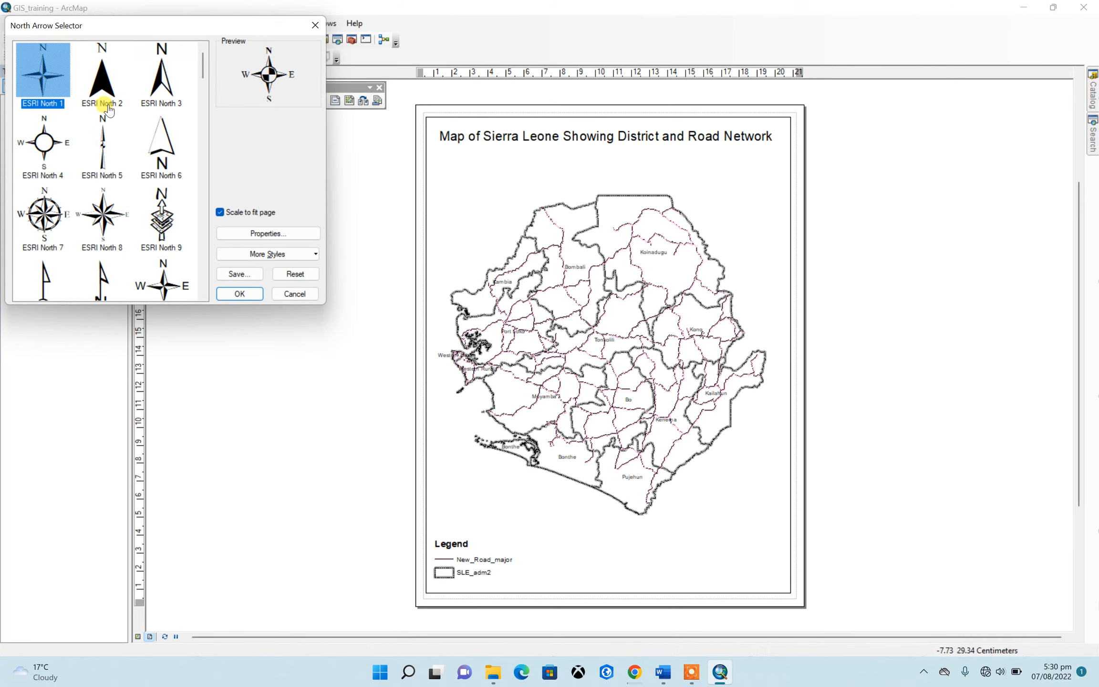
scroll(121, 152, down, 3)
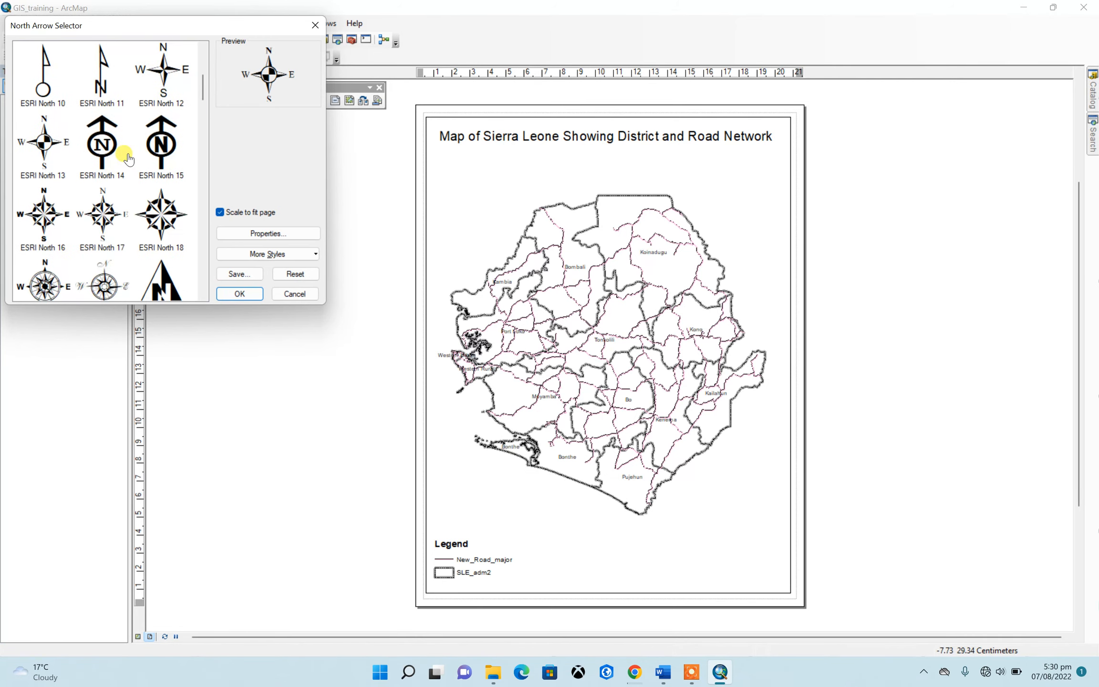
click(159, 144)
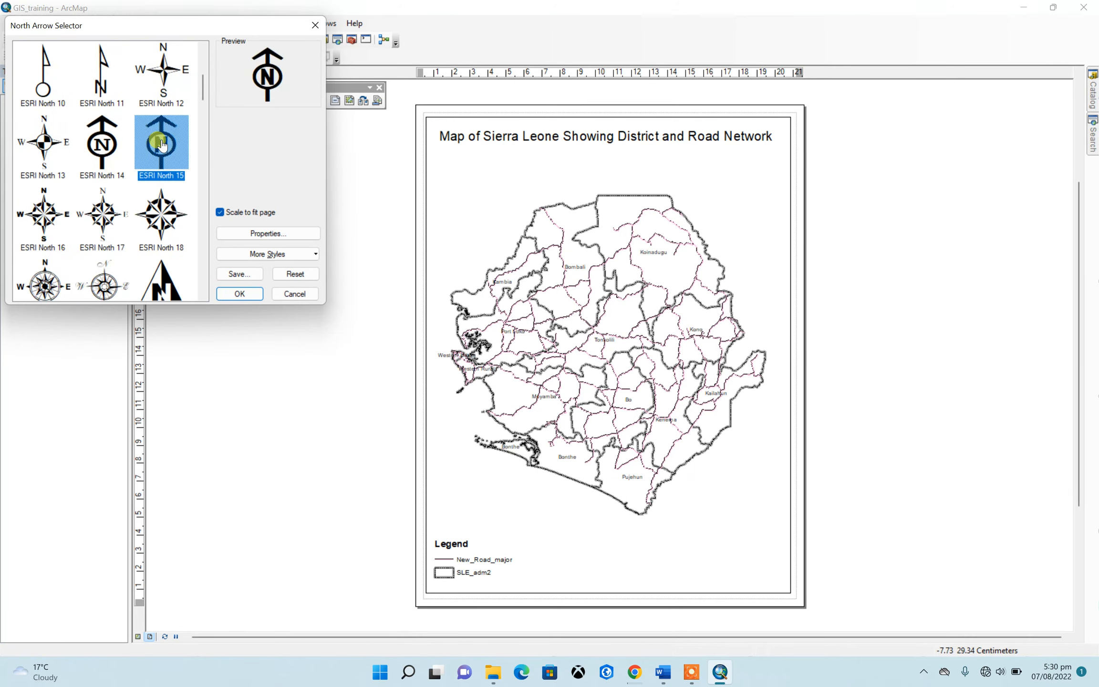
click(238, 293)
drag(503, 410, 757, 172)
click(859, 183)
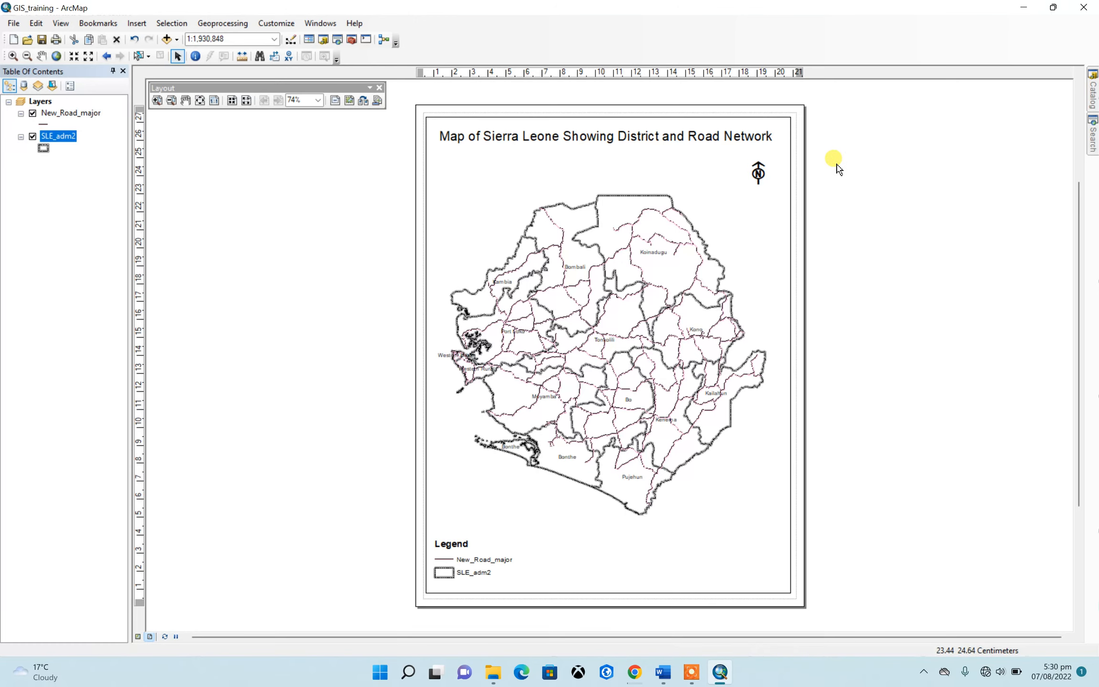
Insert a Scale Line 3 scale bar and place it in the lower-right corner of the data frame
click(137, 23)
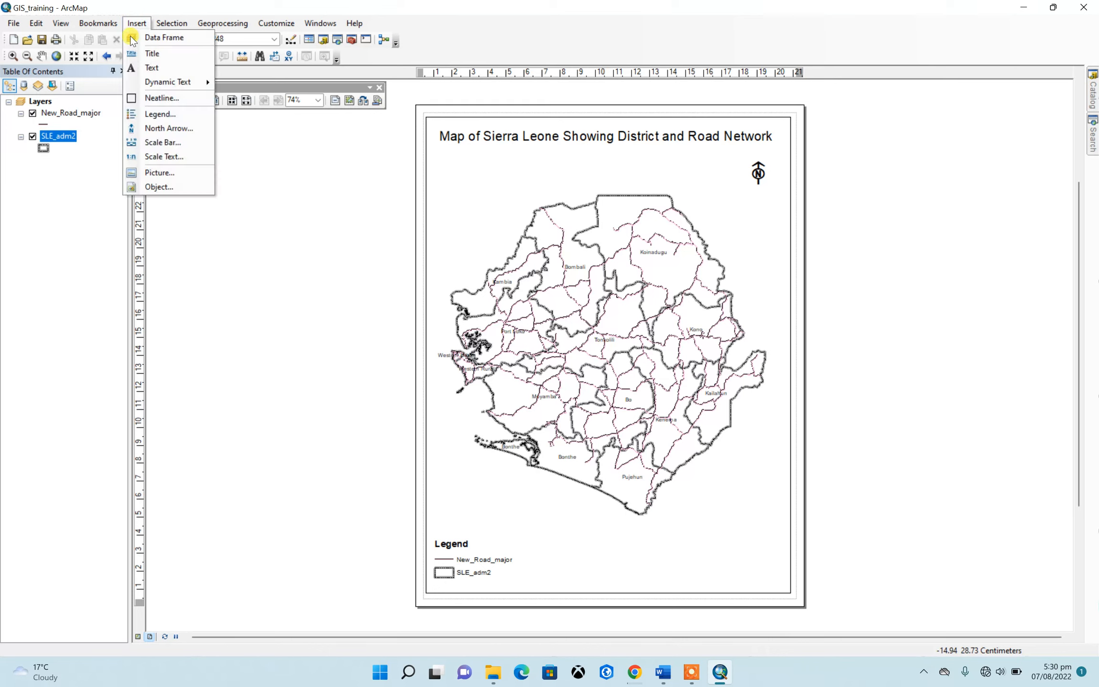
click(158, 142)
click(88, 150)
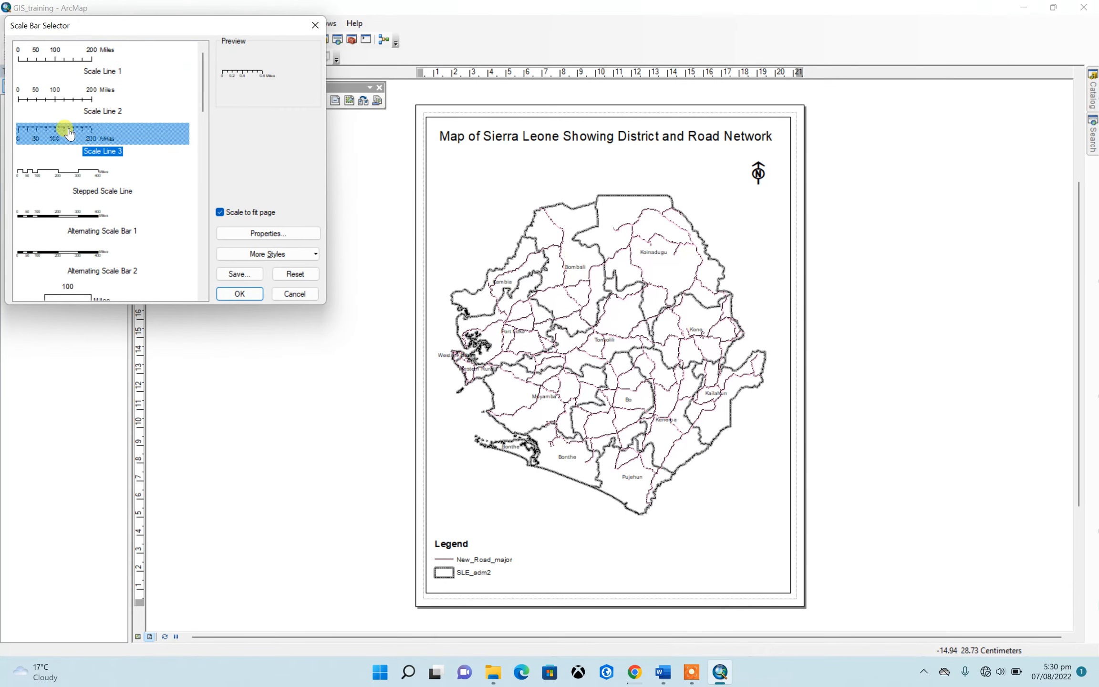
click(239, 294)
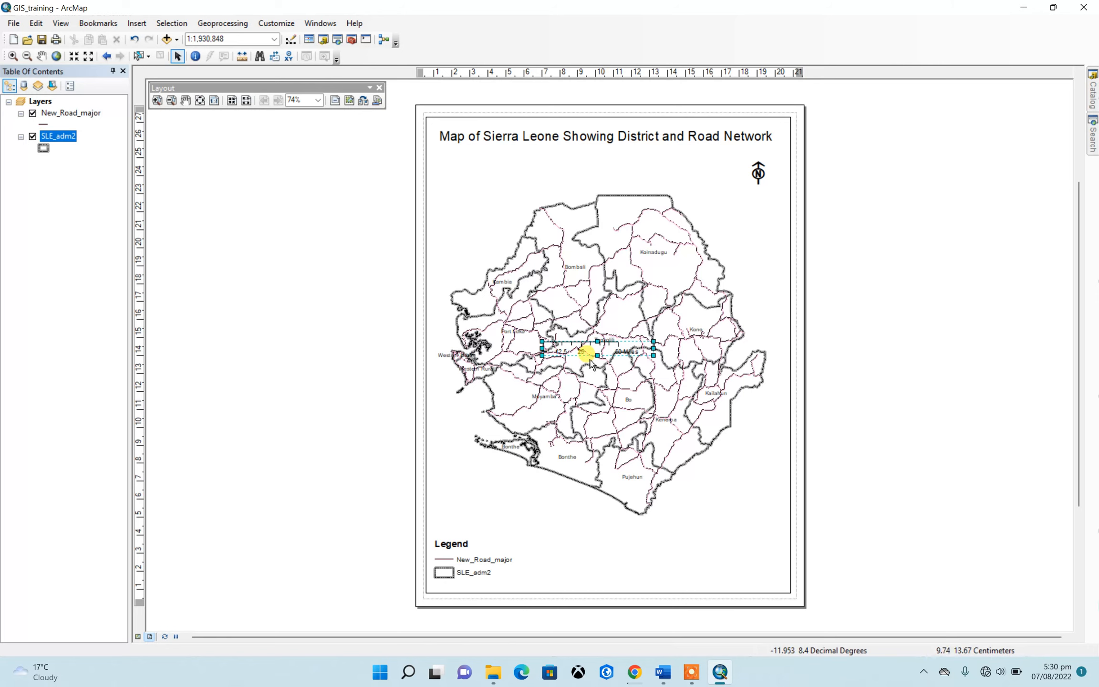
drag(579, 340, 678, 568)
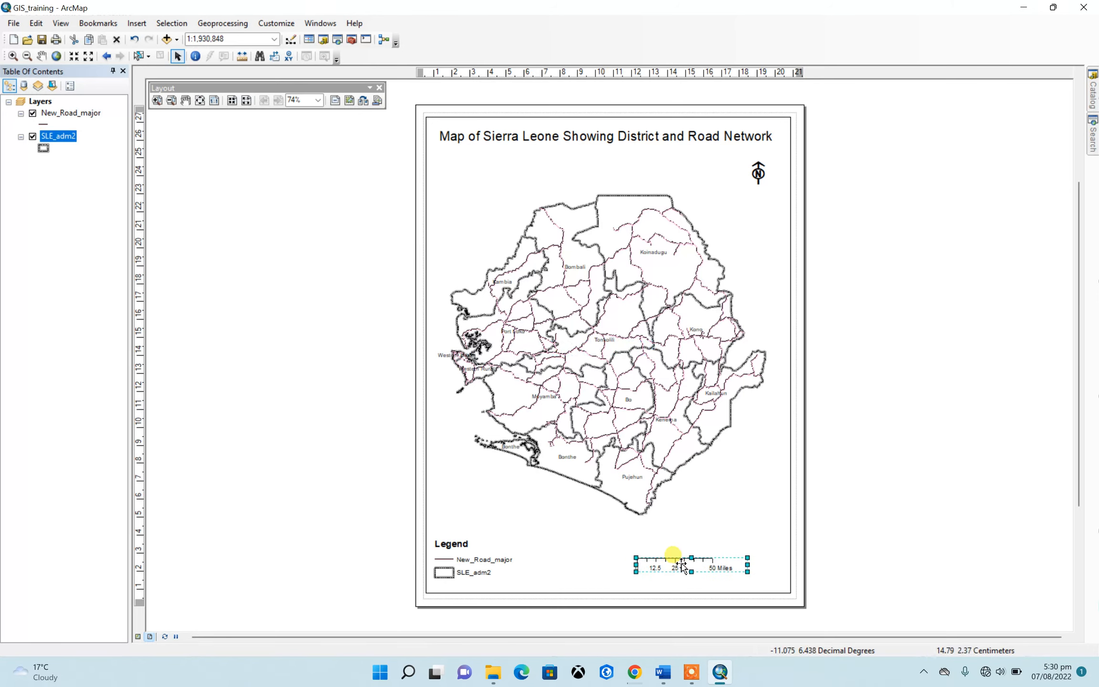
Set the scale bar to 3 divisions in Kilometers with the label "km" and a 4 pt gap, and widen it to span 120 km
right_click(716, 565)
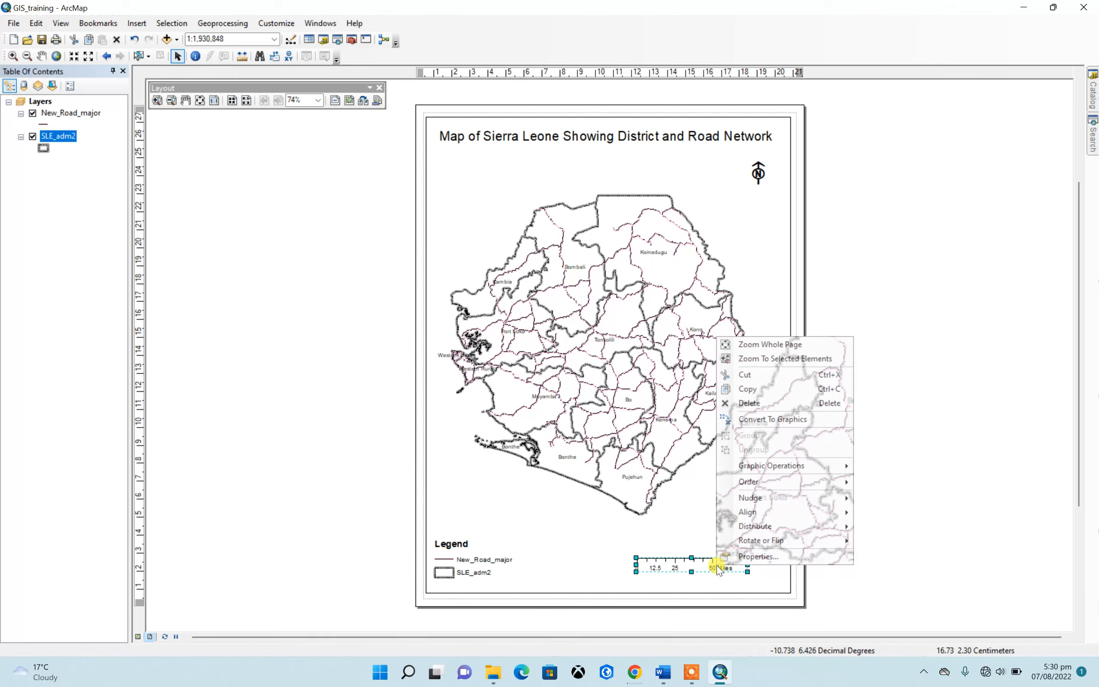
click(754, 557)
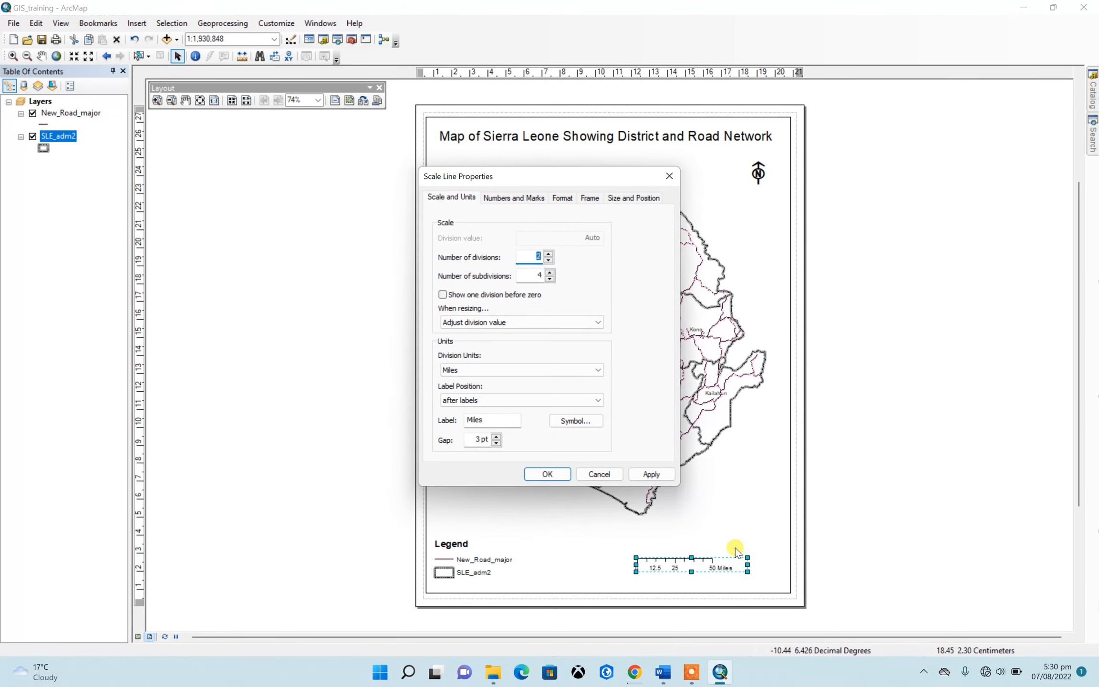
click(507, 377)
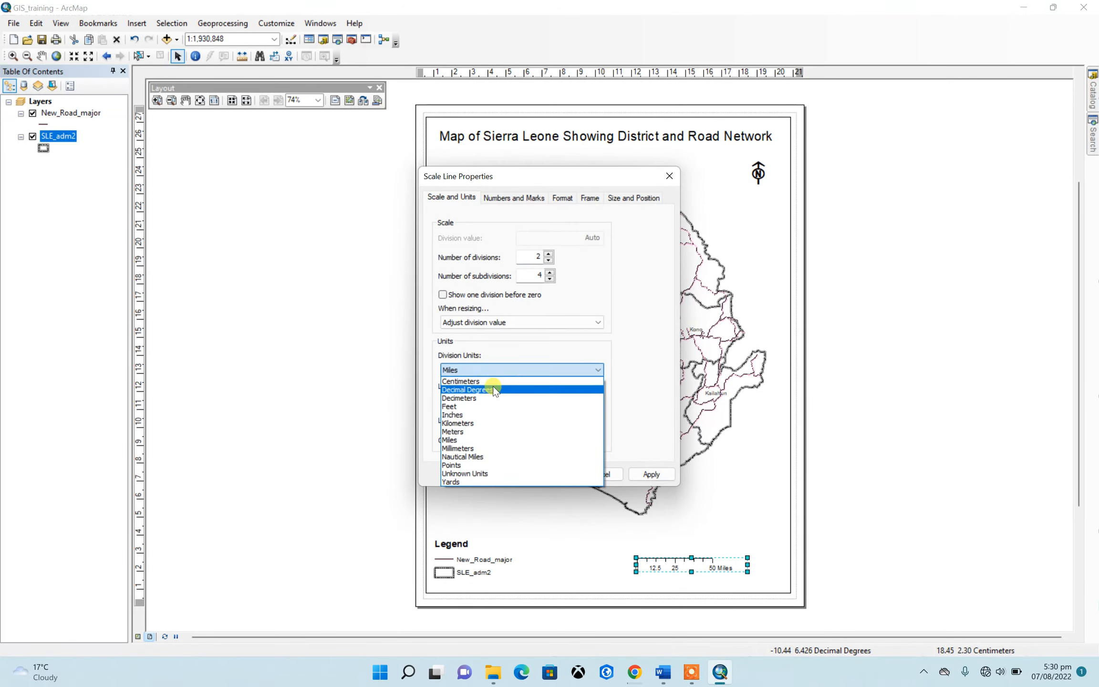
click(483, 423)
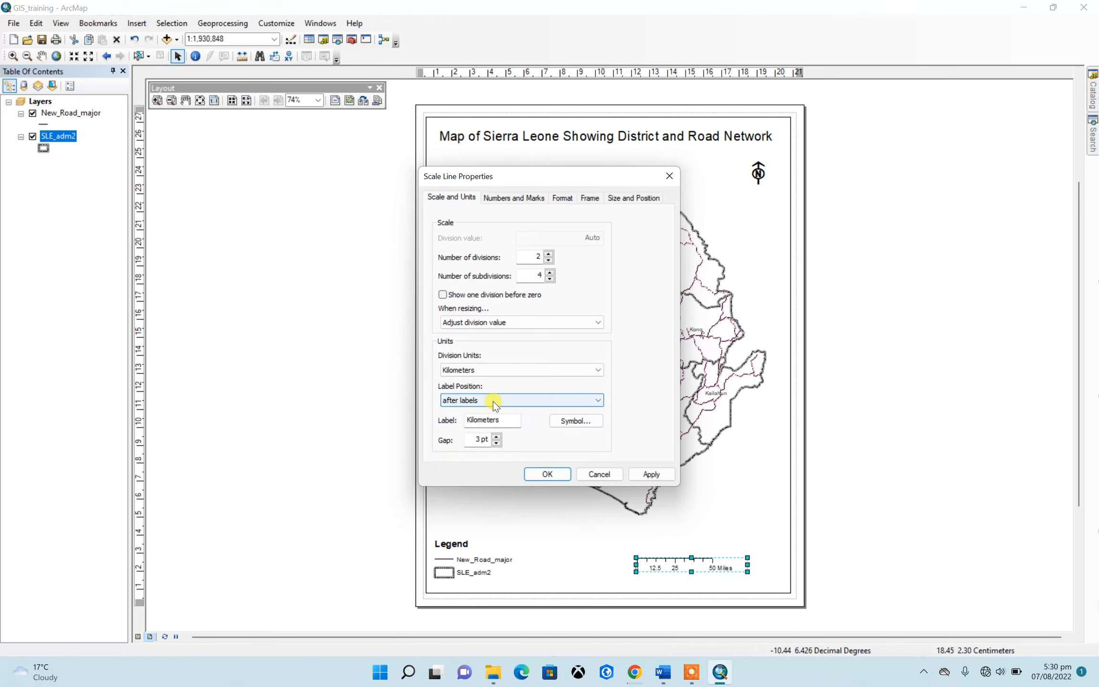
drag(501, 420, 467, 421)
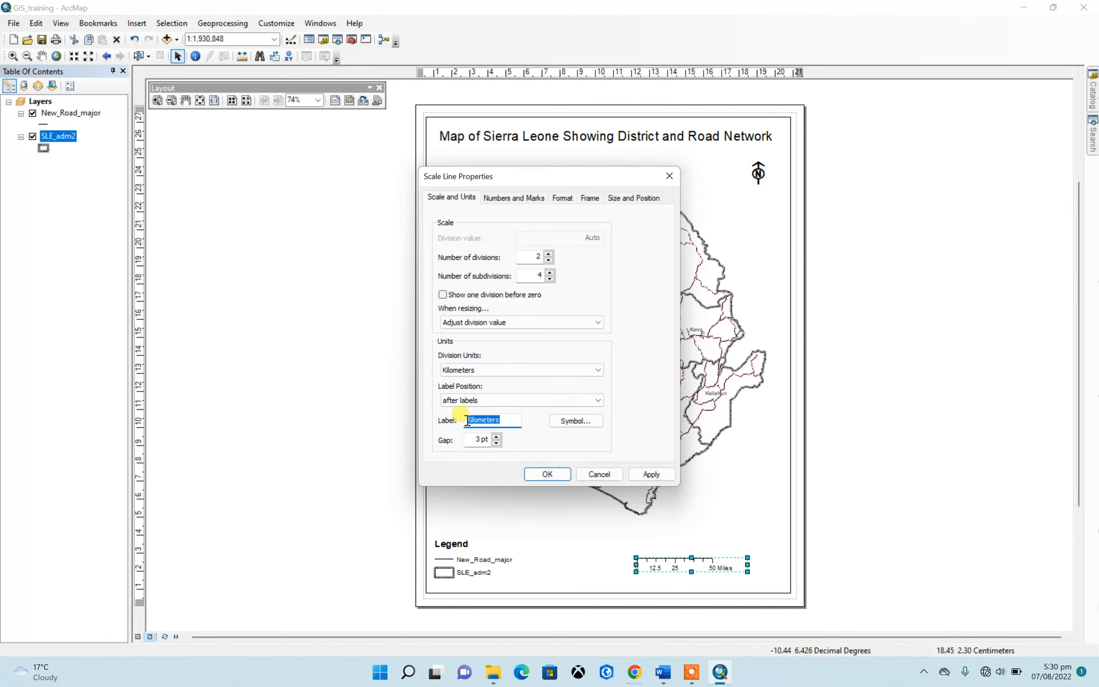
text(km)
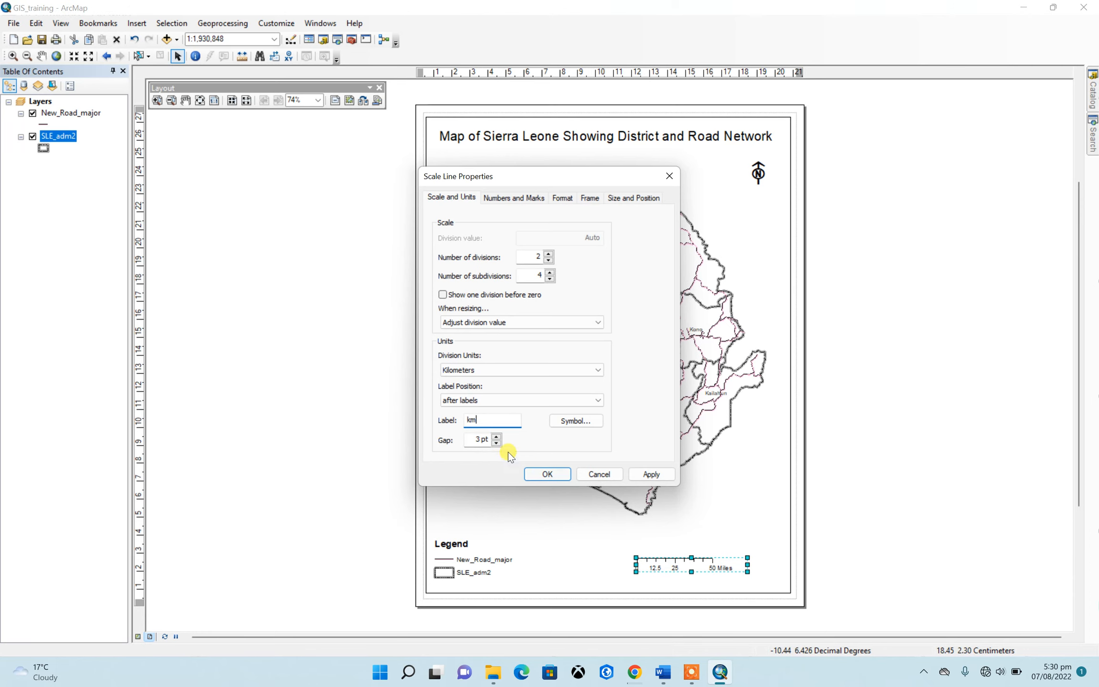
click(494, 439)
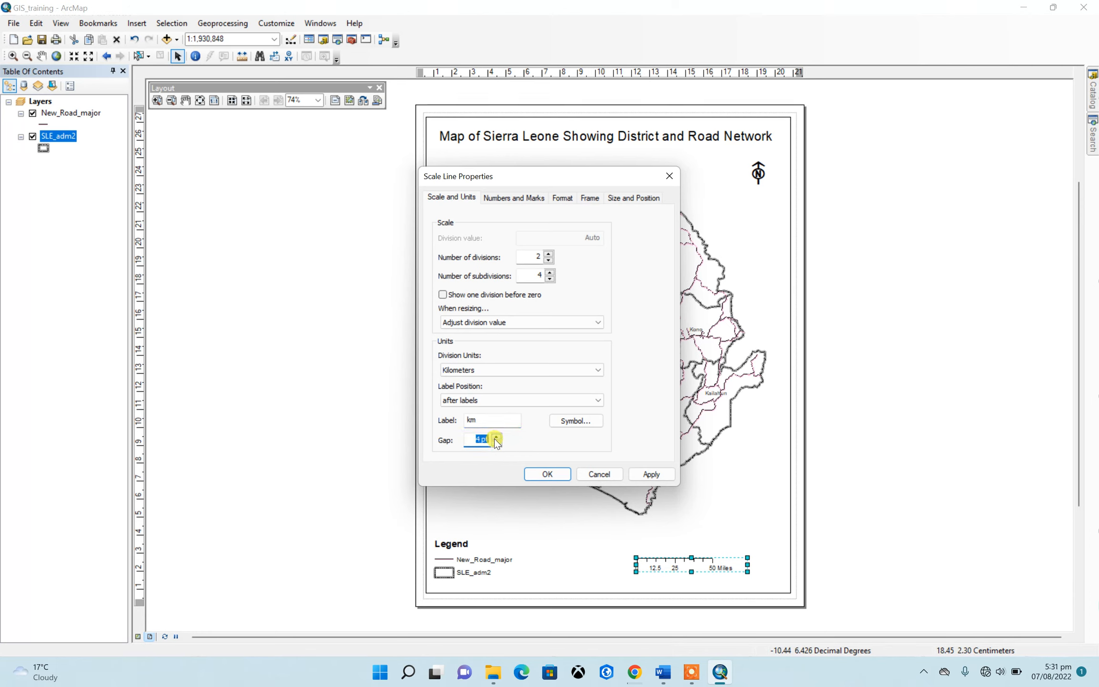
click(549, 253)
click(547, 474)
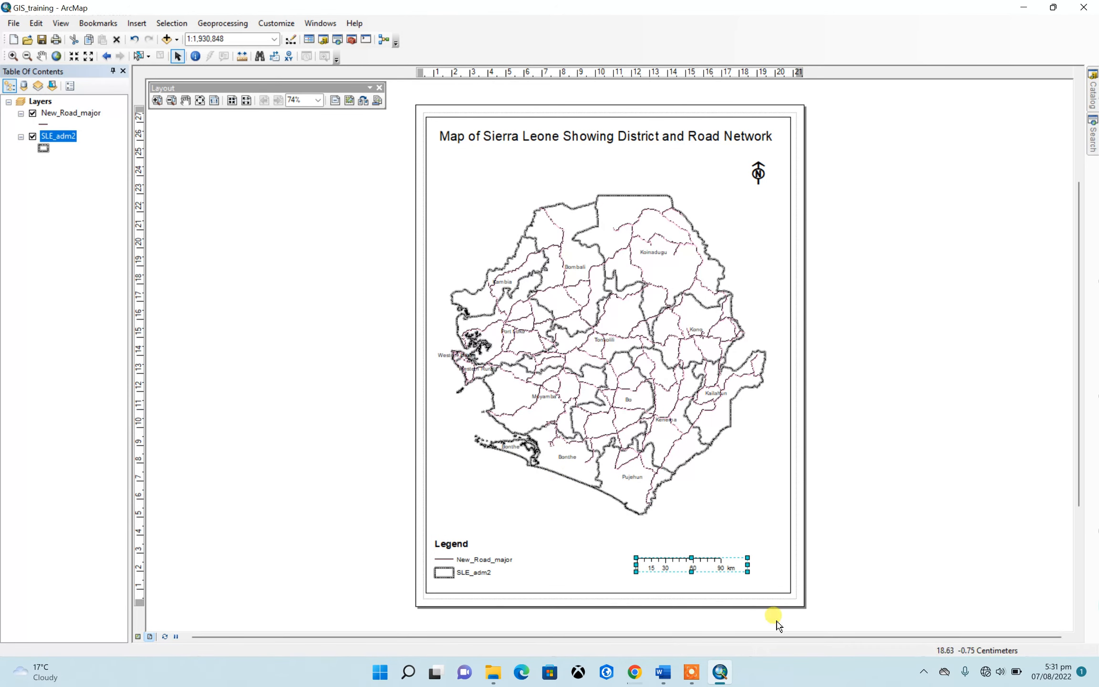
drag(758, 568, 769, 566)
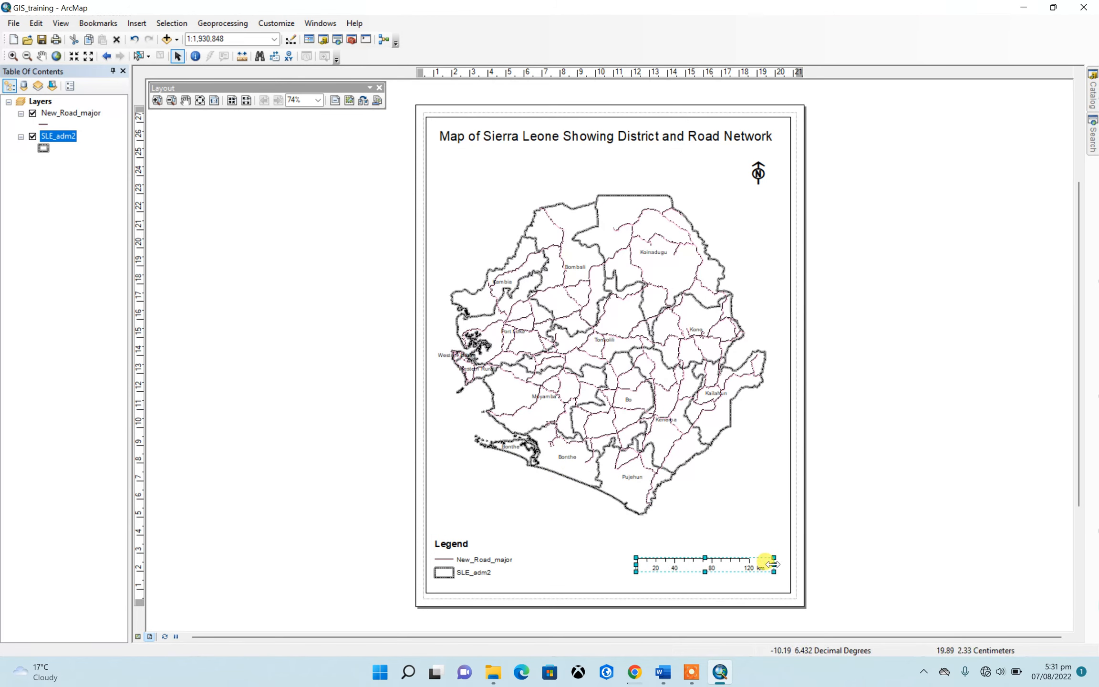
click(835, 525)
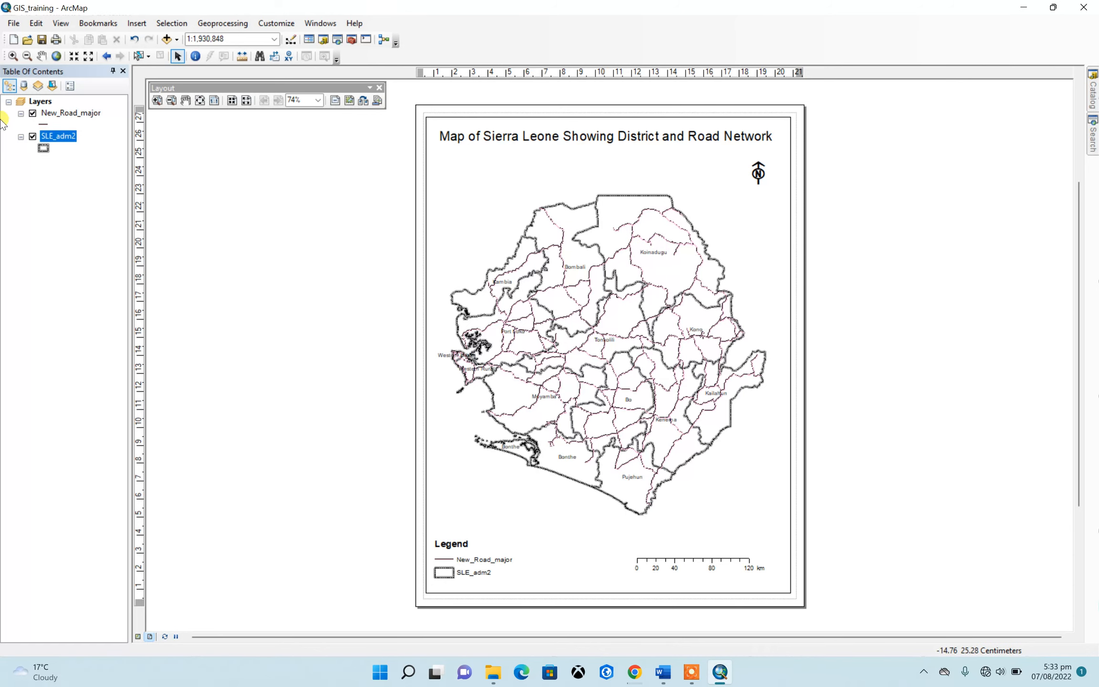
Format the SLE_adm2 district labels as 10-point bold Arial in Dark Umber
right_click(61, 135)
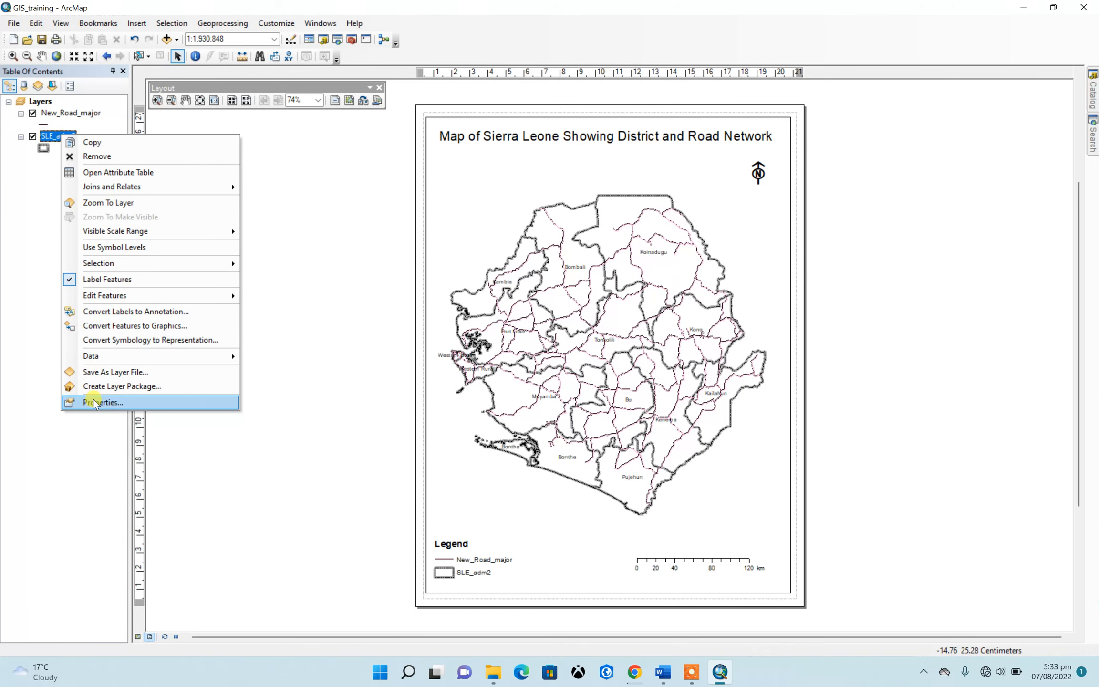
click(96, 403)
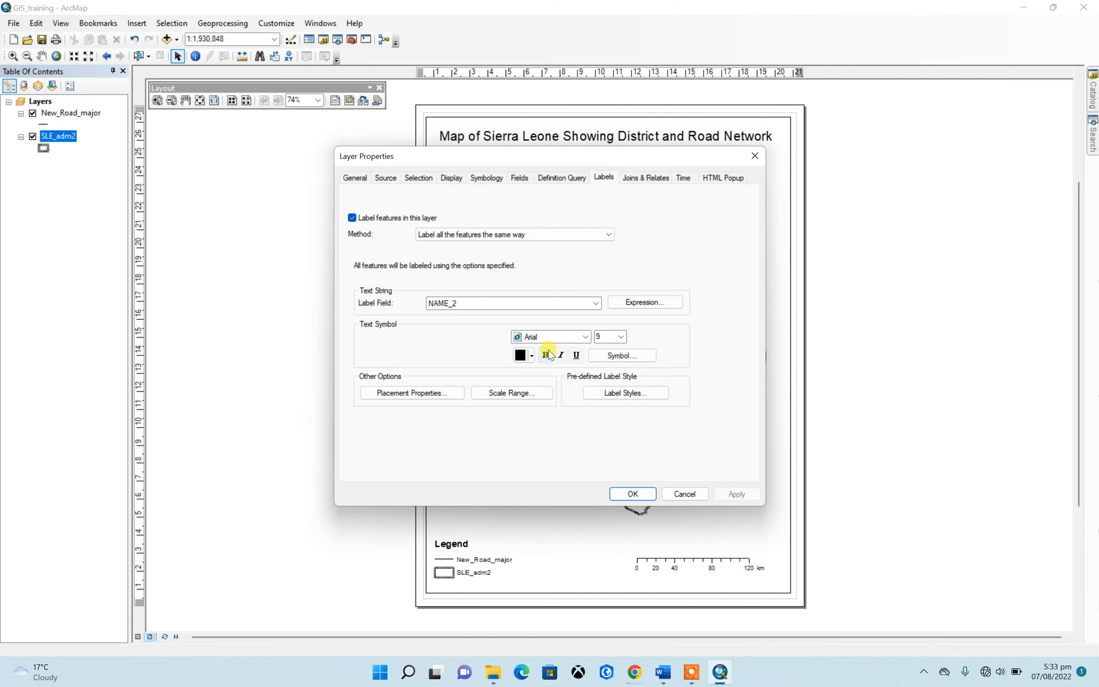
click(622, 336)
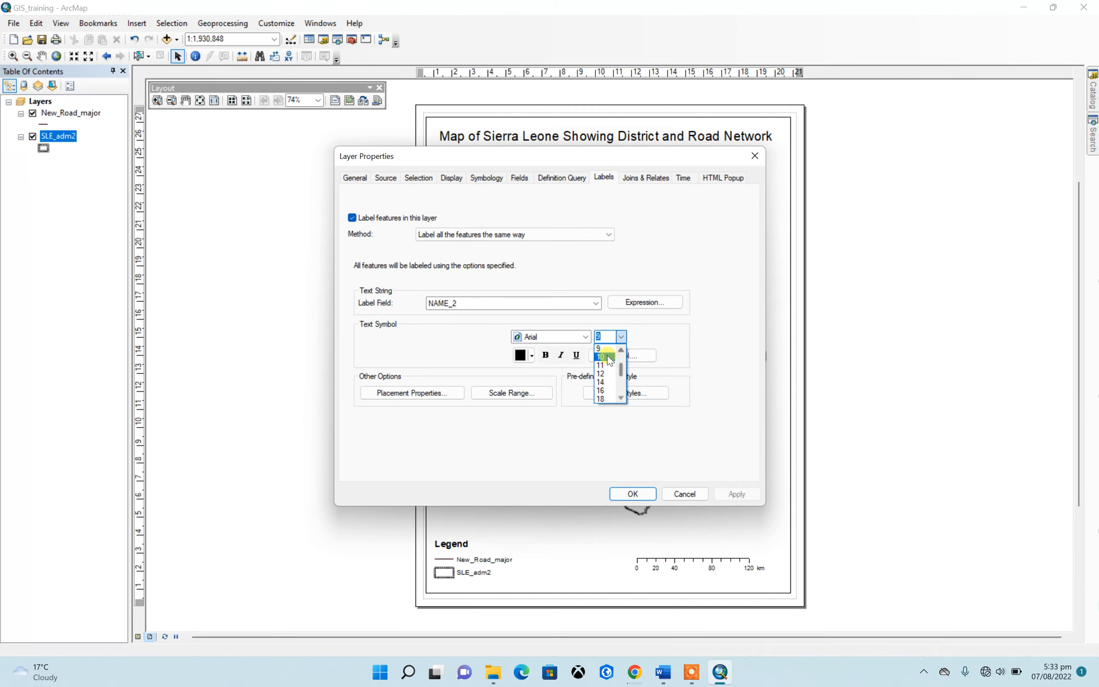
click(609, 357)
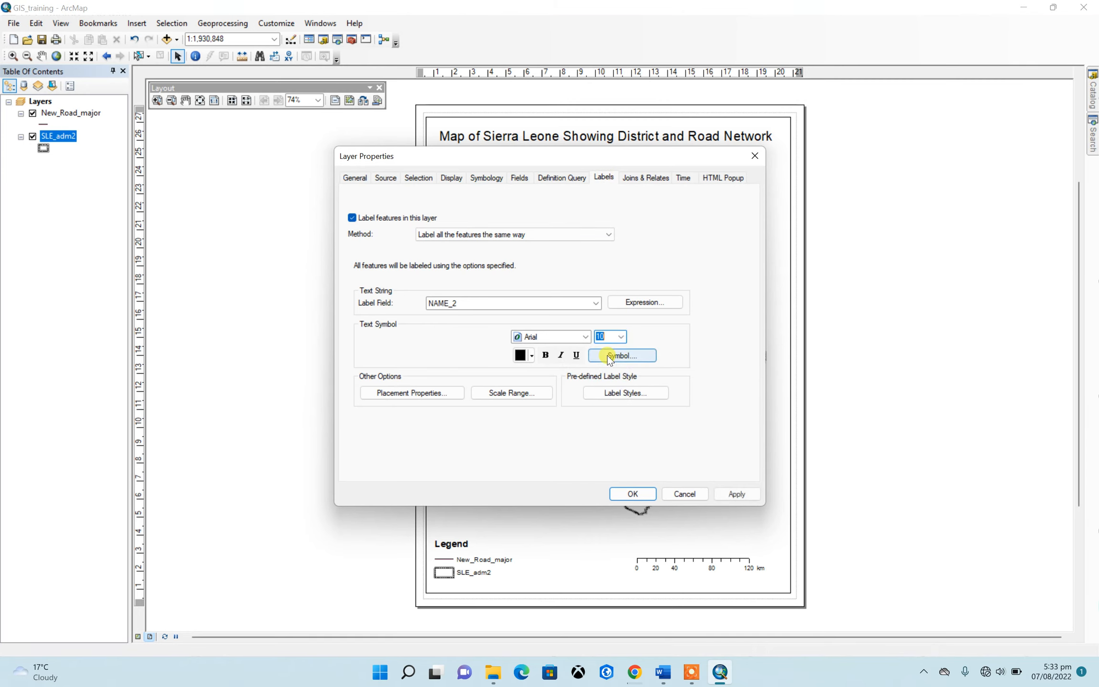
click(531, 356)
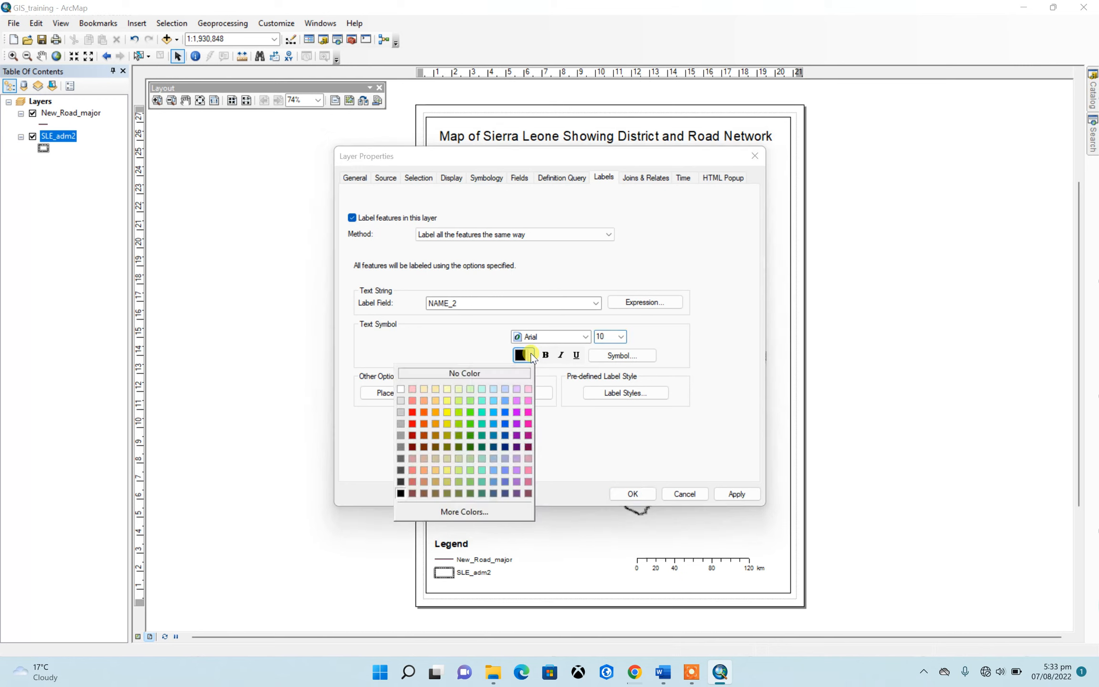
click(412, 446)
click(545, 355)
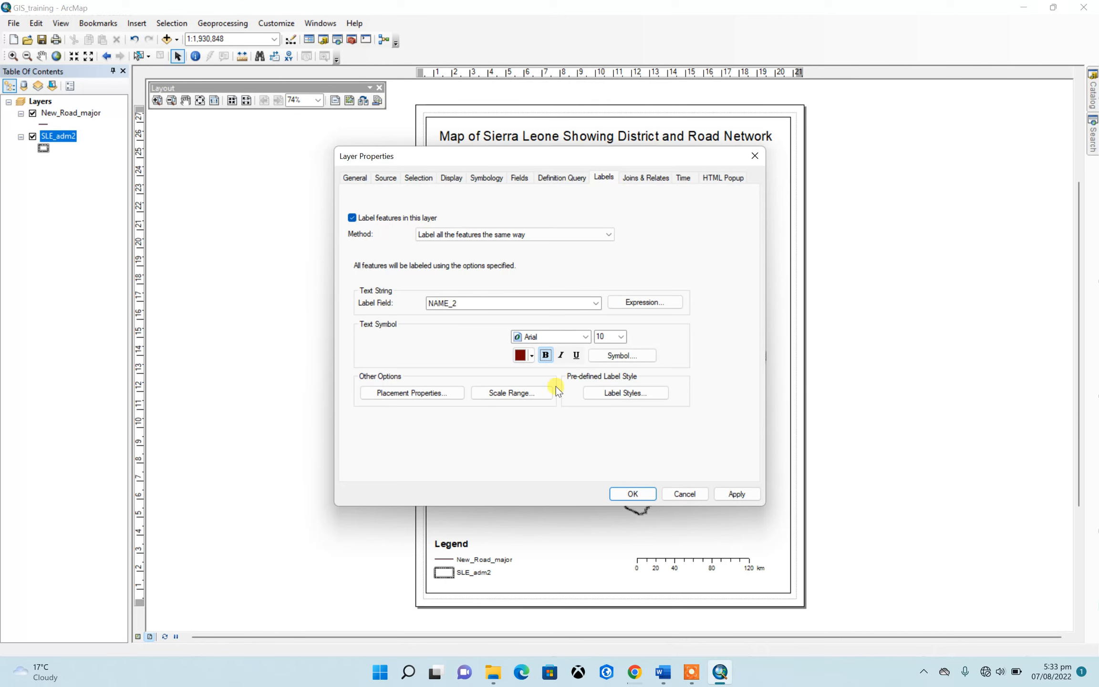
click(631, 494)
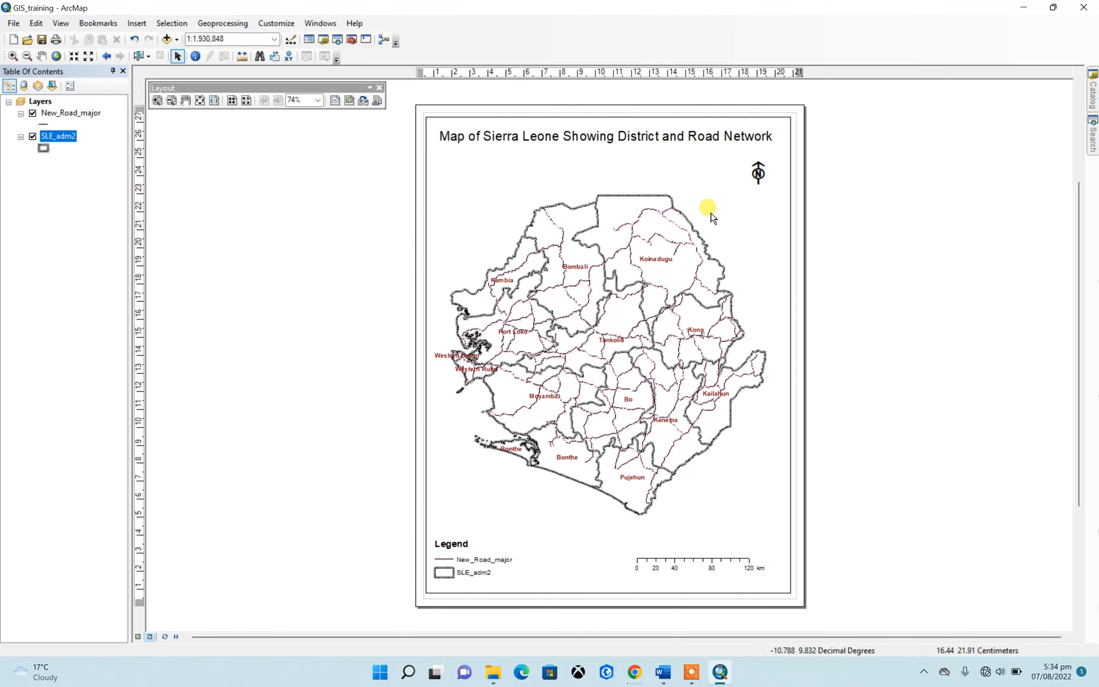
Give the data frame a solid light grey background
click(695, 186)
right_click(692, 187)
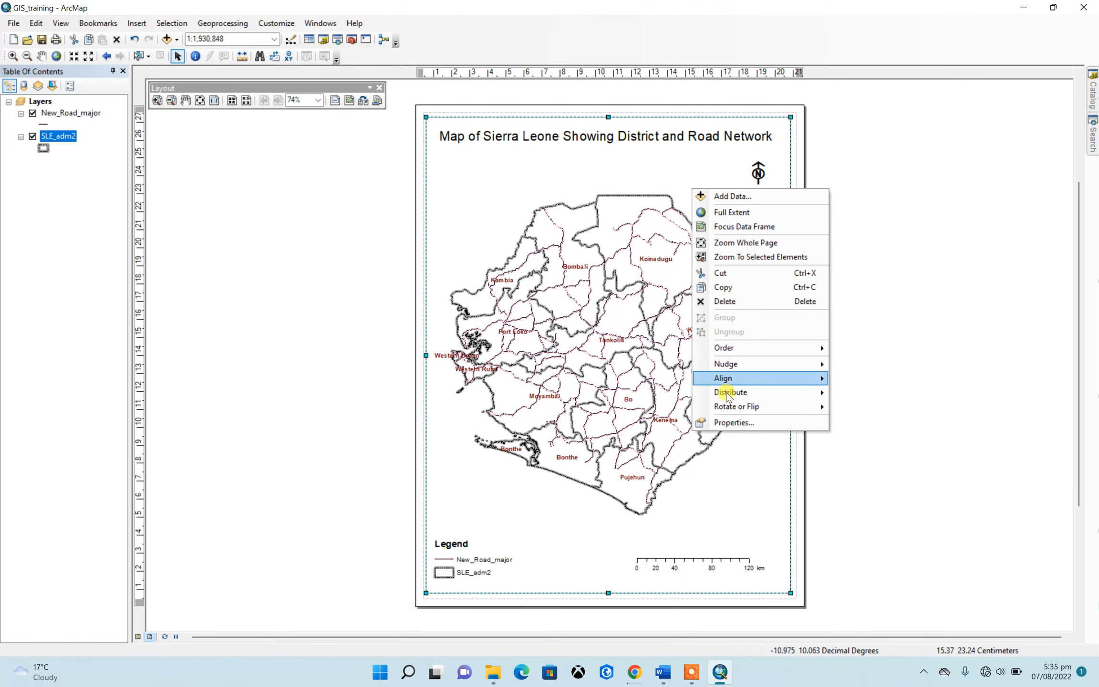
click(729, 423)
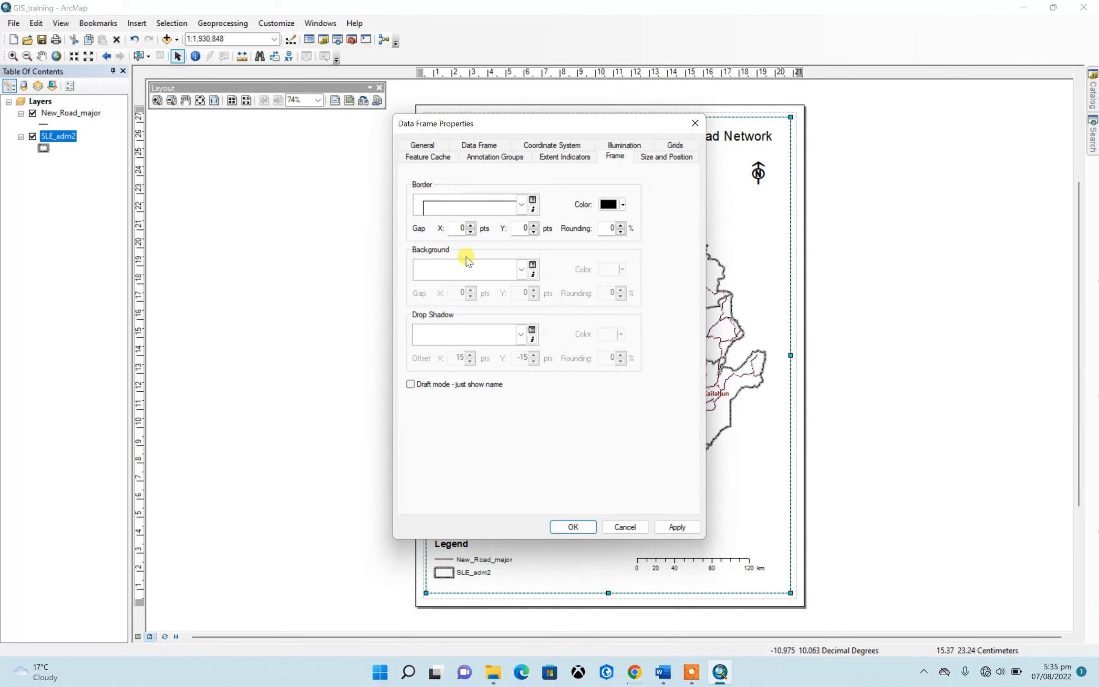
click(522, 269)
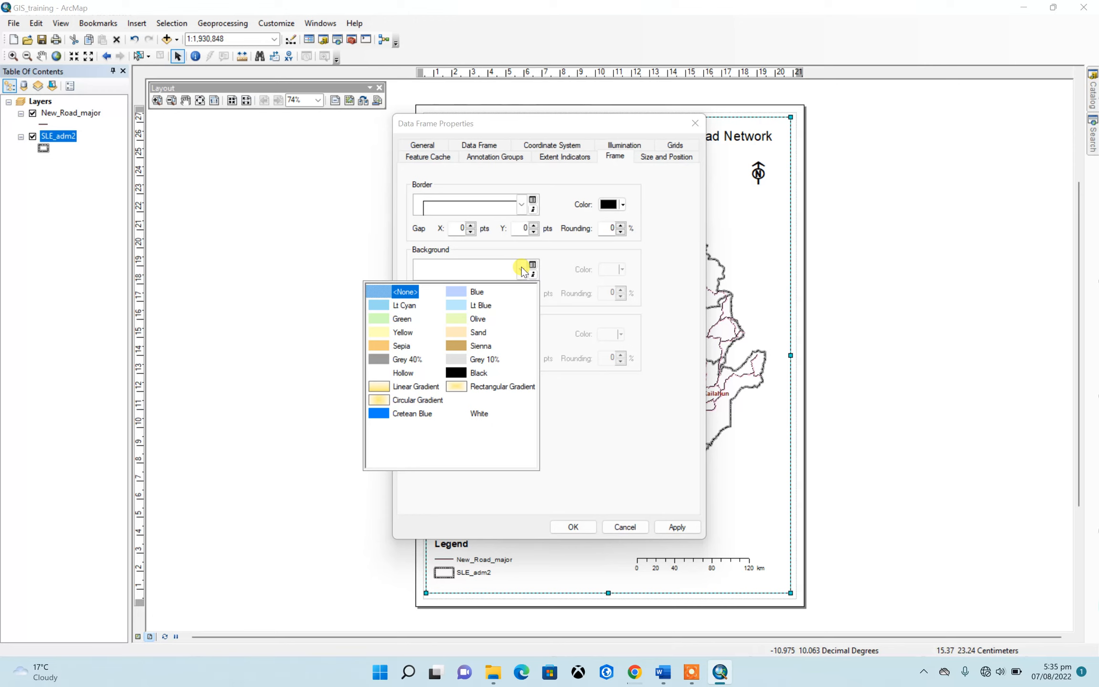
click(403, 319)
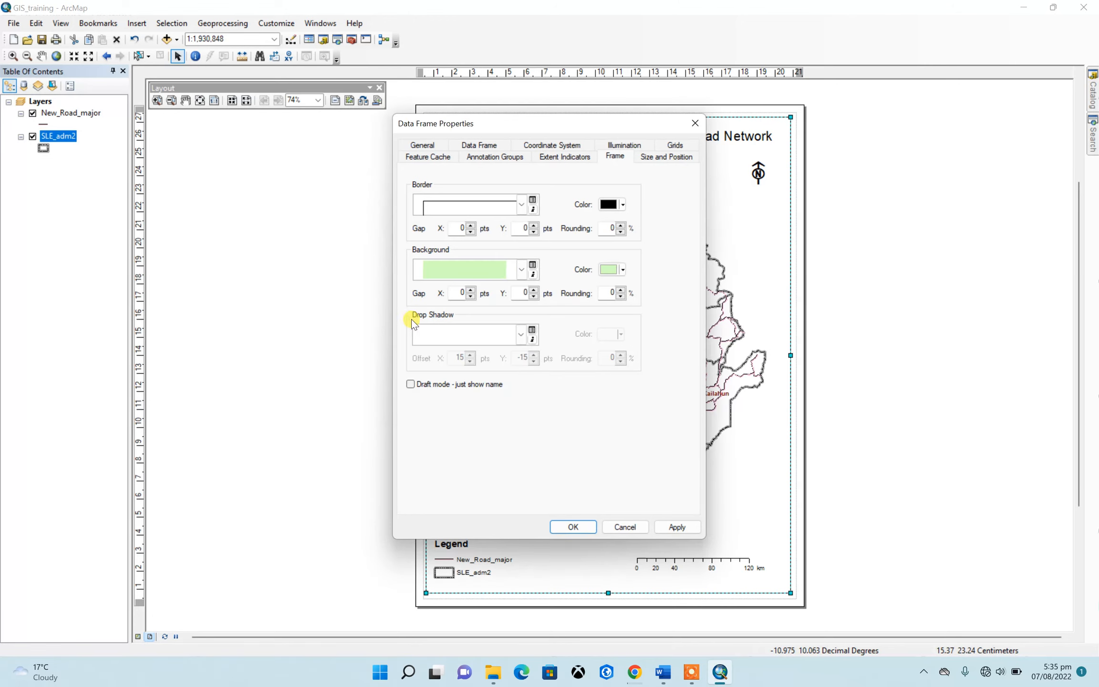
click(622, 271)
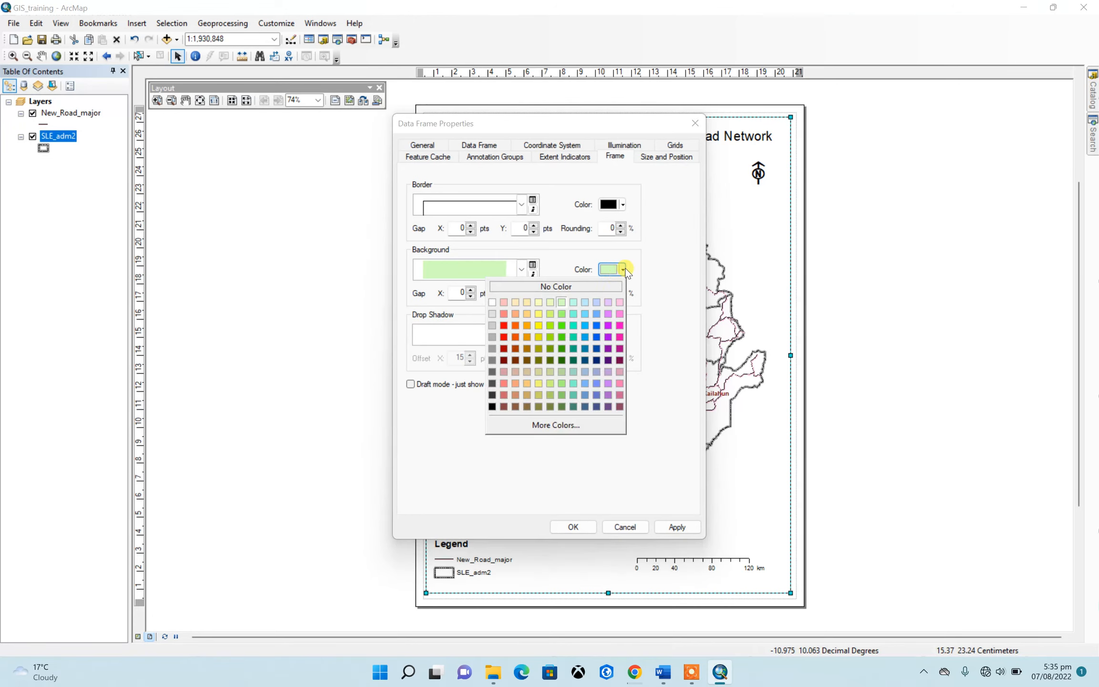
click(492, 313)
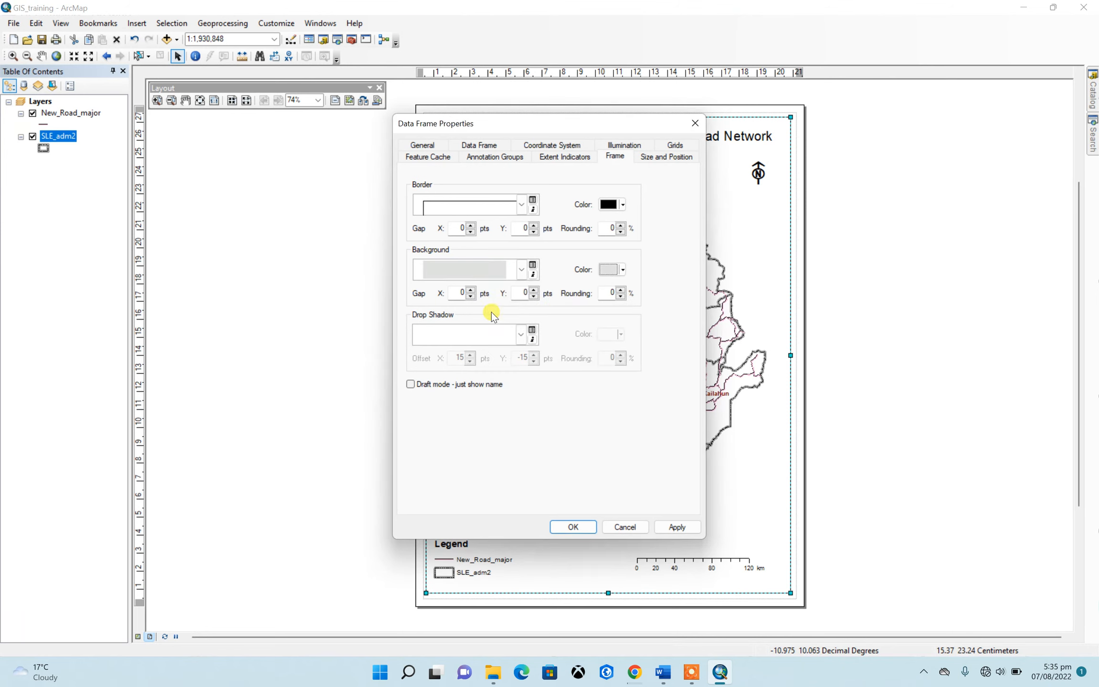
click(573, 526)
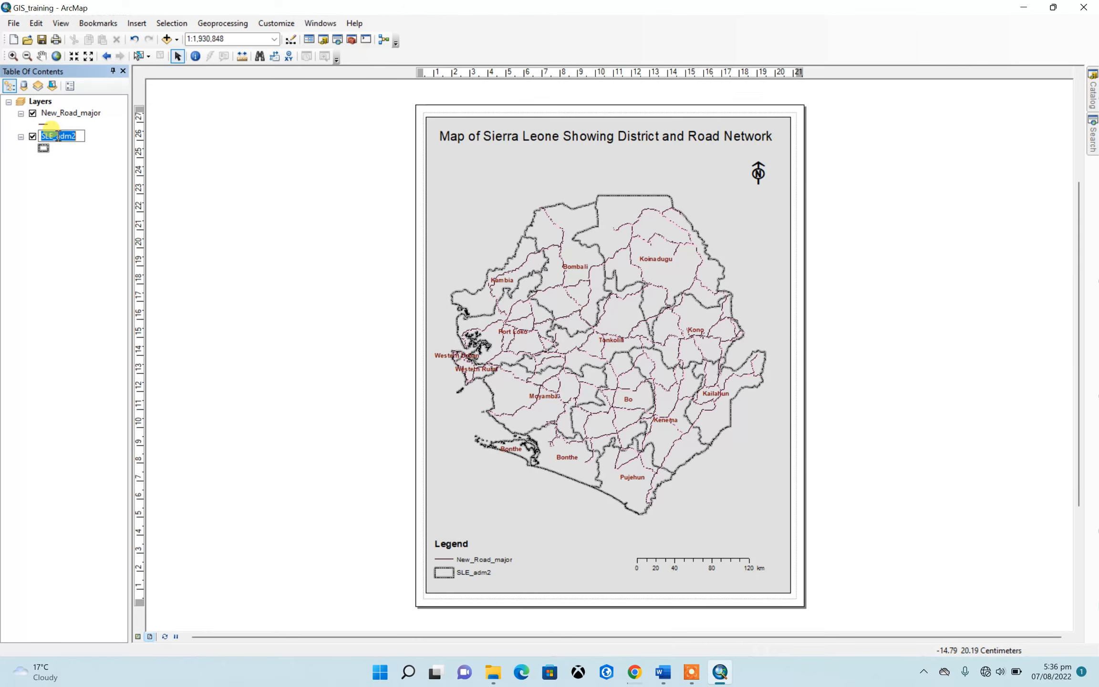
Rename the SLE_adm2 layer as "District"
text(District)
key(Return)
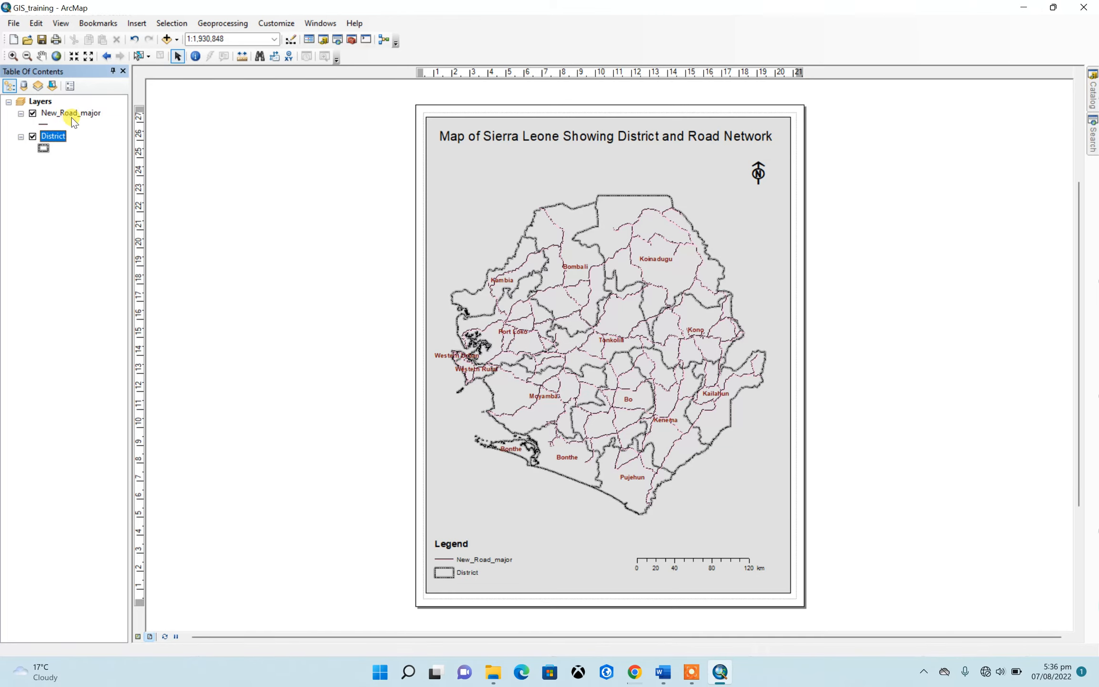
Rename the New_Road_major layer as "Road network"
click(73, 119)
click(70, 117)
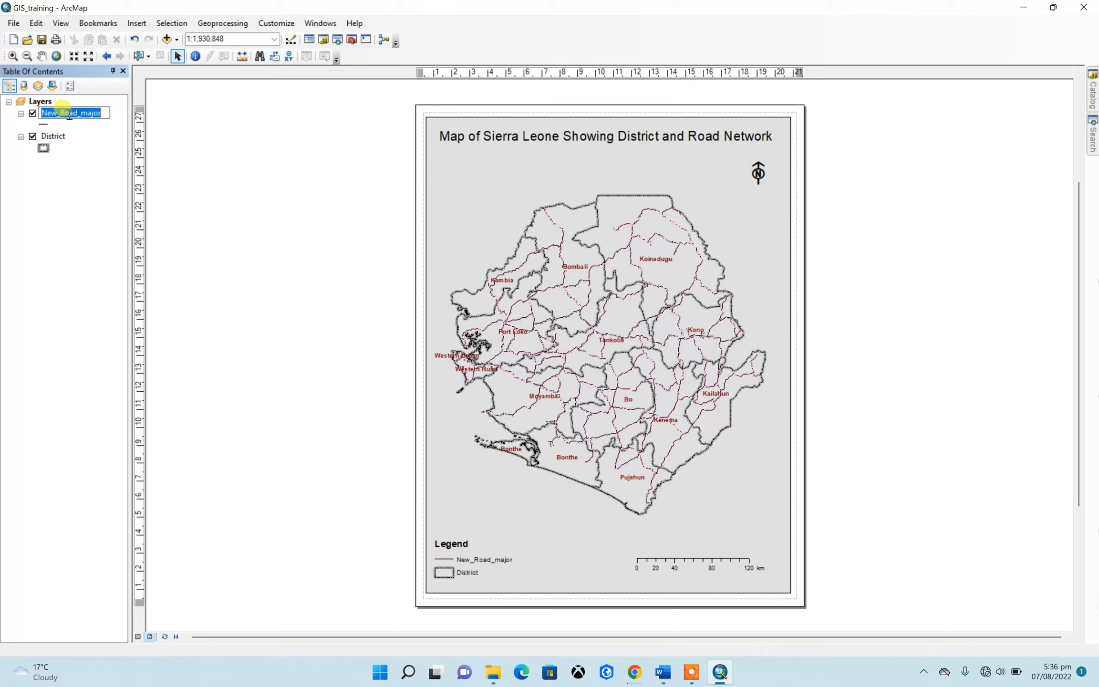
text(Roa)
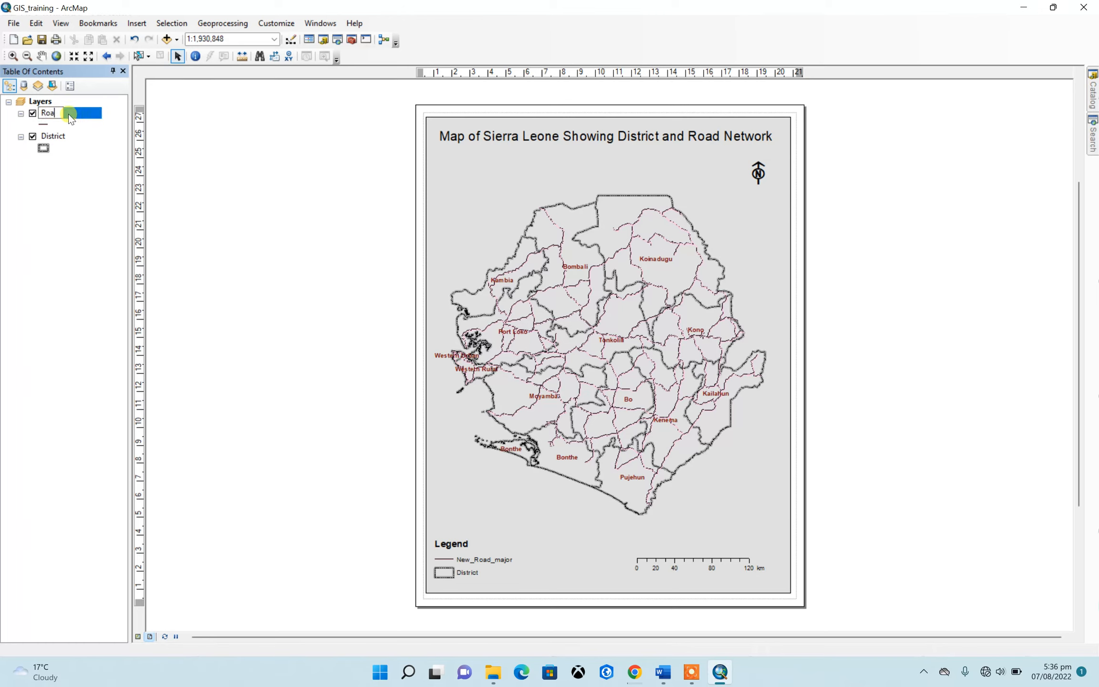
text(d network)
key(Return)
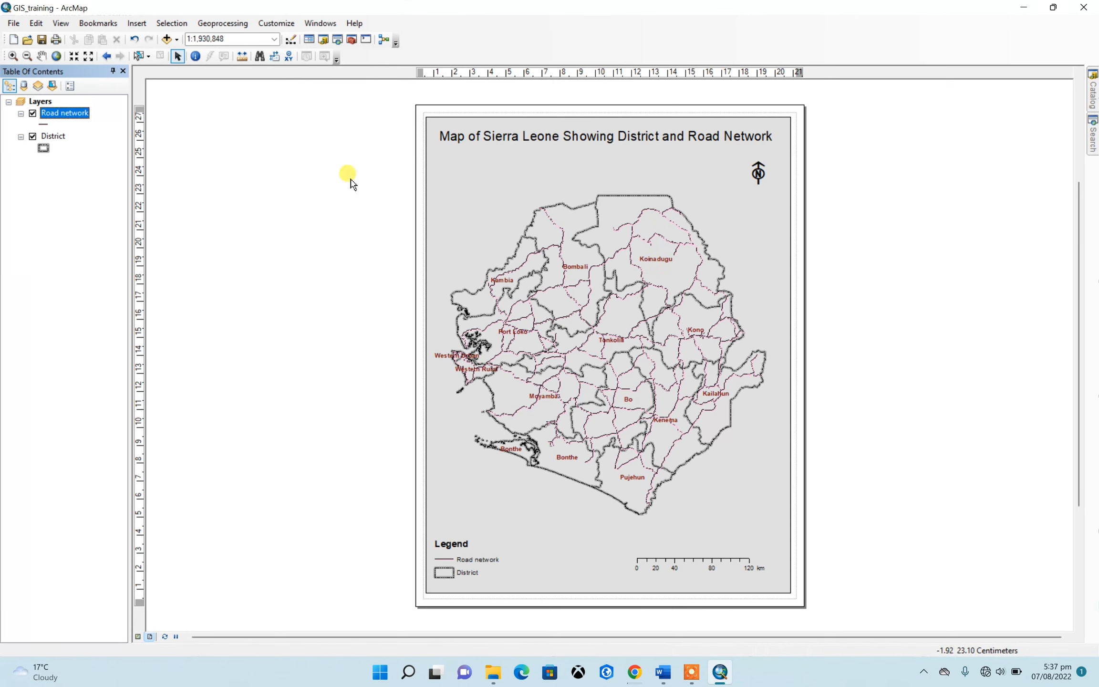
Set up a map export to the Processed folder with the file name Map_DistrictRoad
click(14, 23)
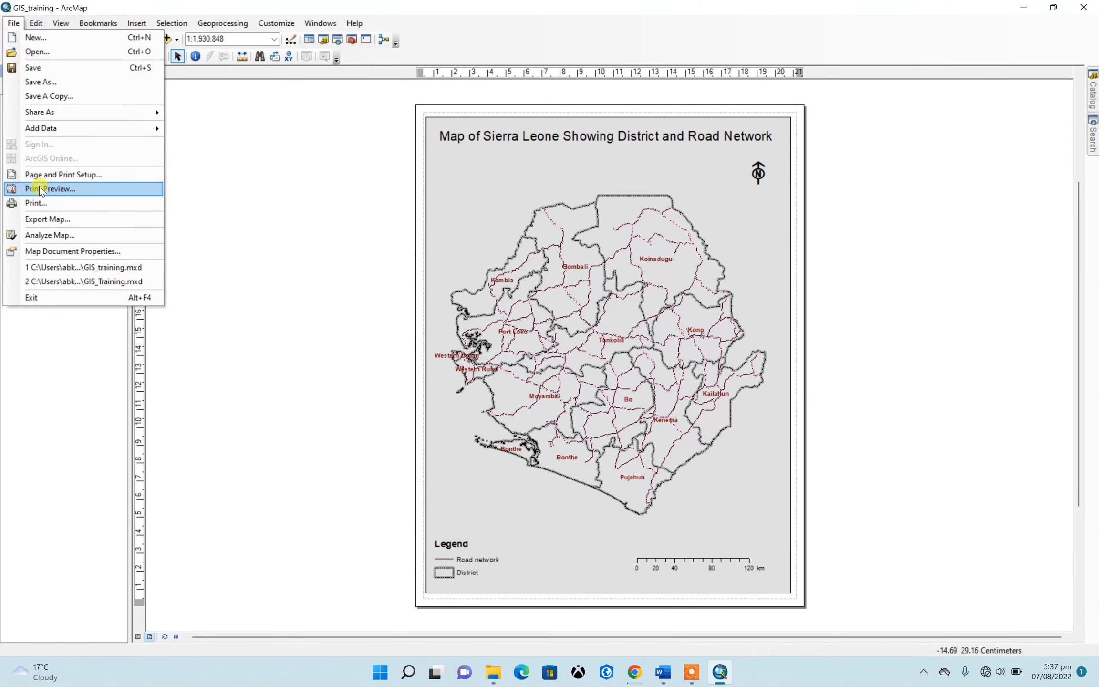
click(38, 219)
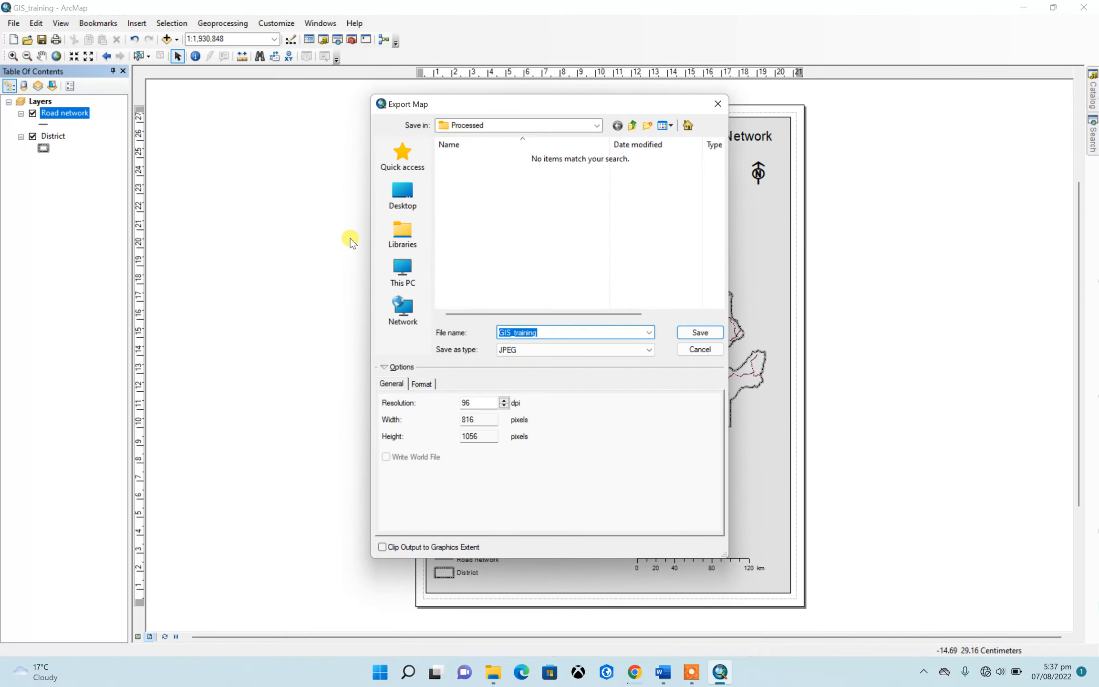
click(633, 126)
double_click(499, 172)
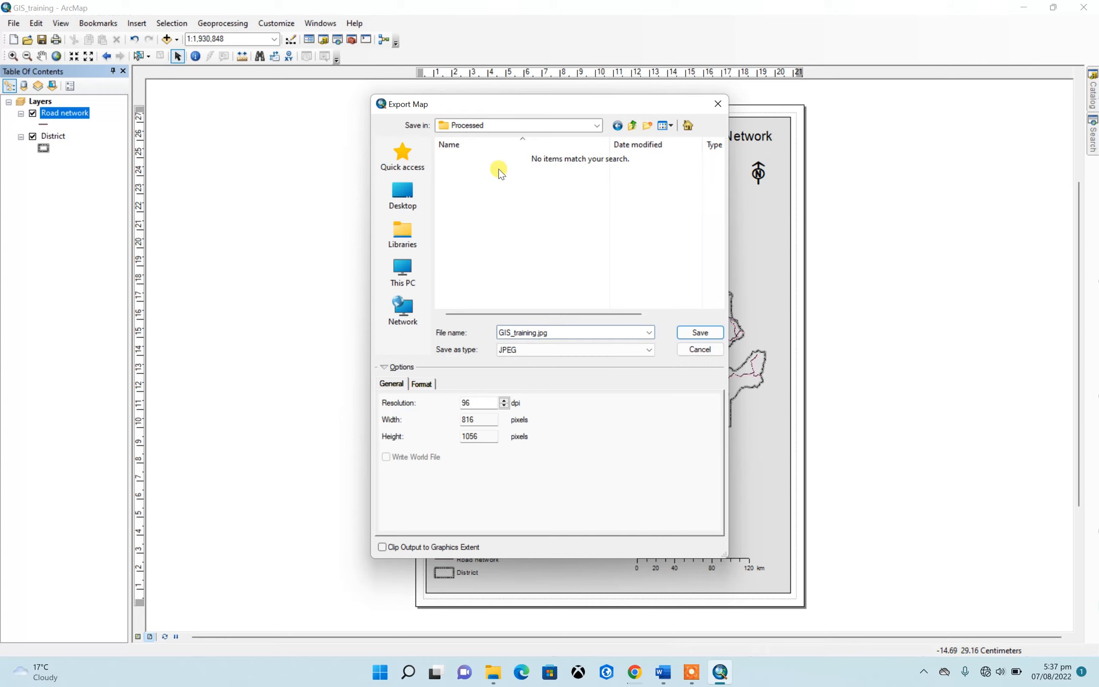
double_click(548, 331)
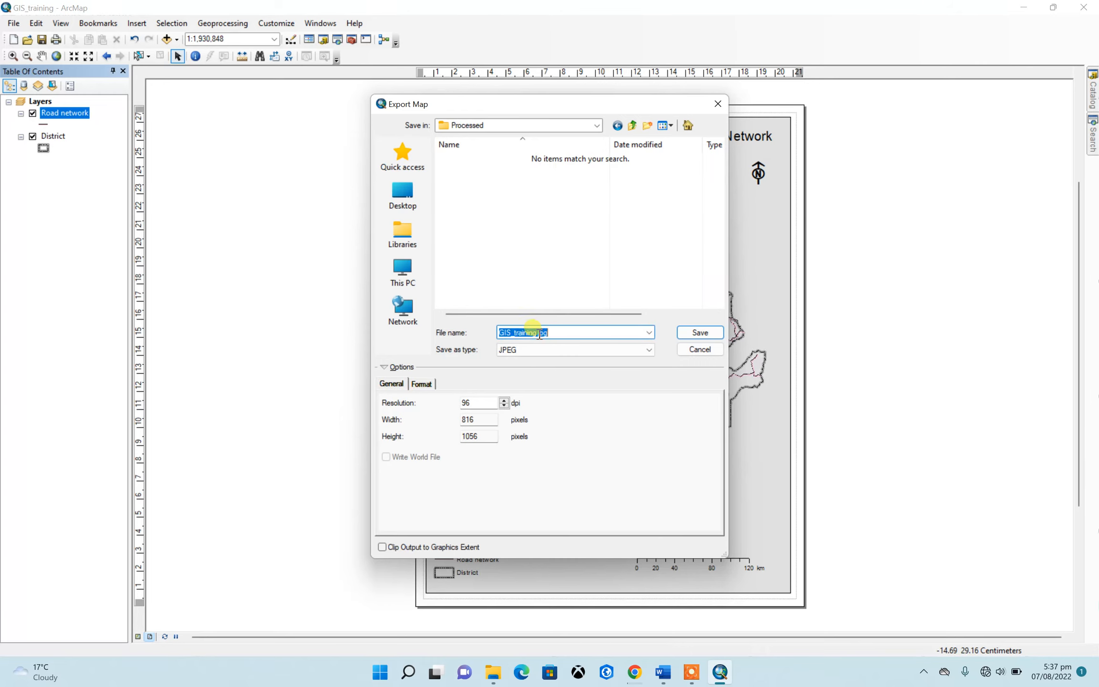
text(Map_DistrictRoad)
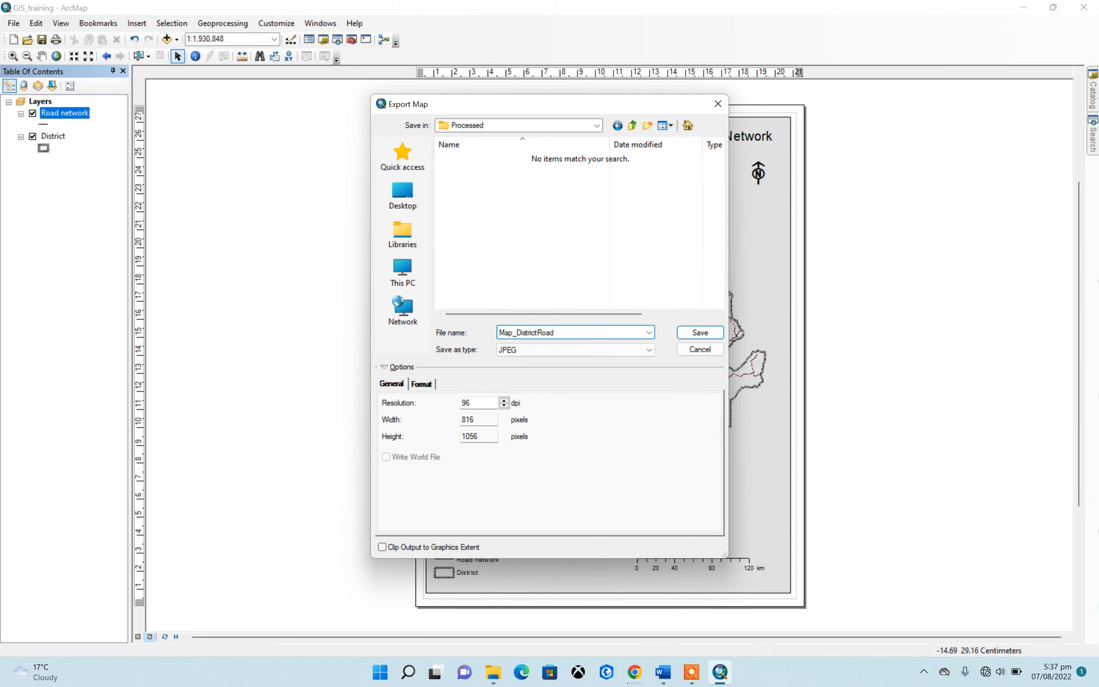
Keep JPEG as the export format, raise the resolution, and save the exported map
click(559, 351)
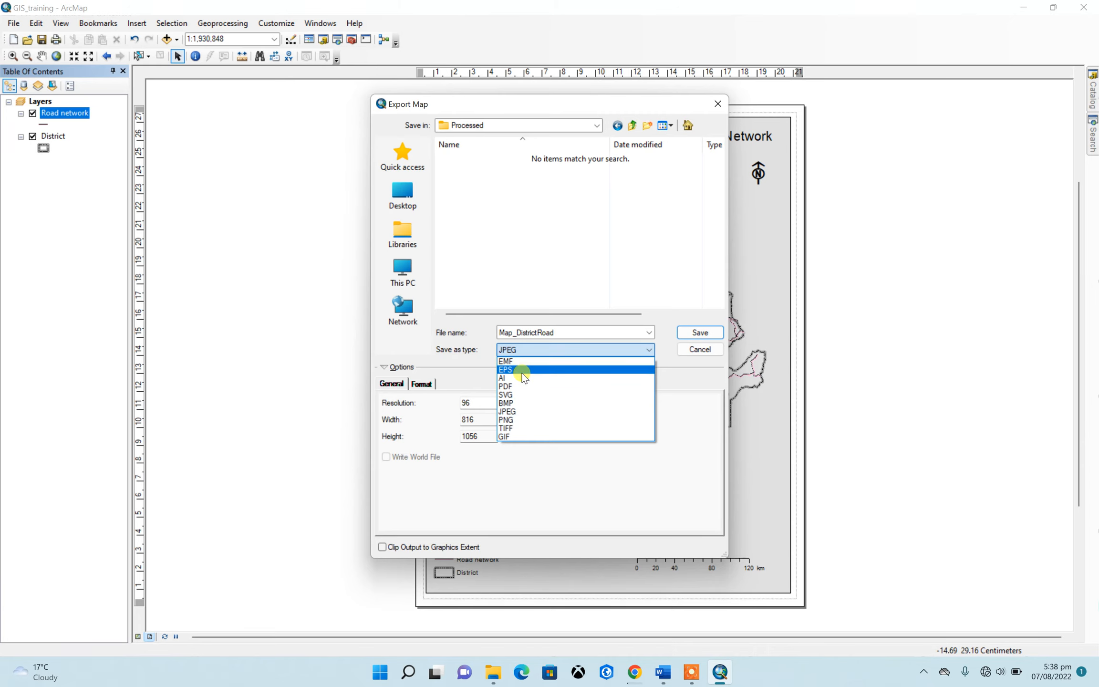
click(559, 349)
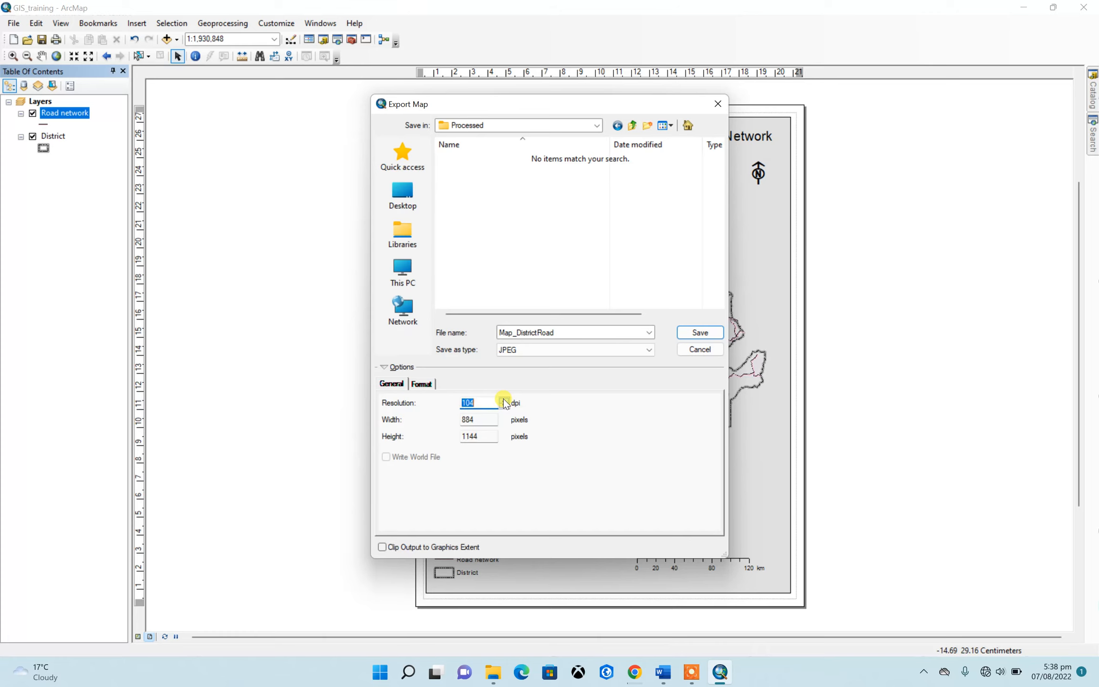
click(467, 404)
text(300)
click(699, 332)
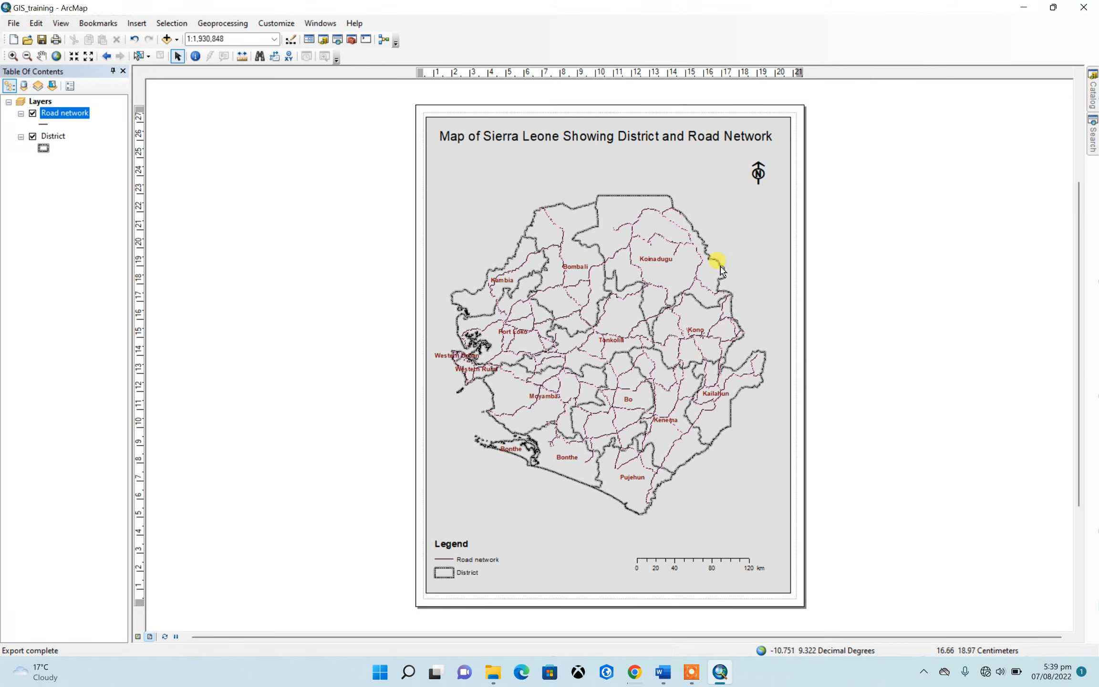
Minimize ArcMap and open the exported Map_DistrictRoad image from the Processed folder inside the desktop's GIS training folder
click(1024, 9)
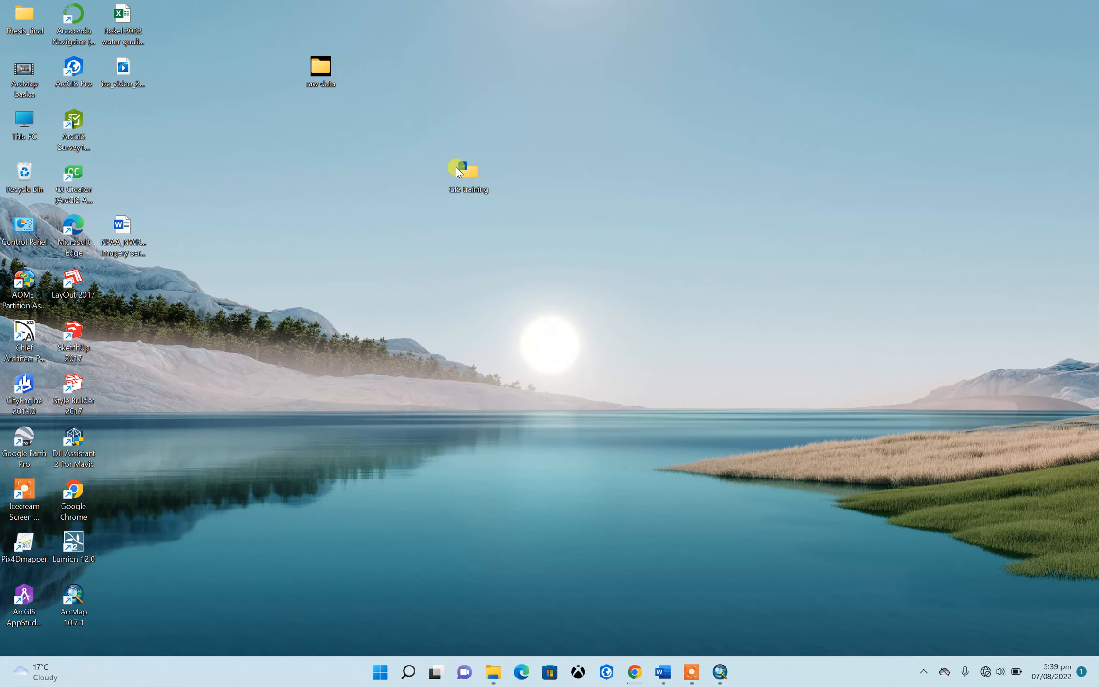
double_click(467, 185)
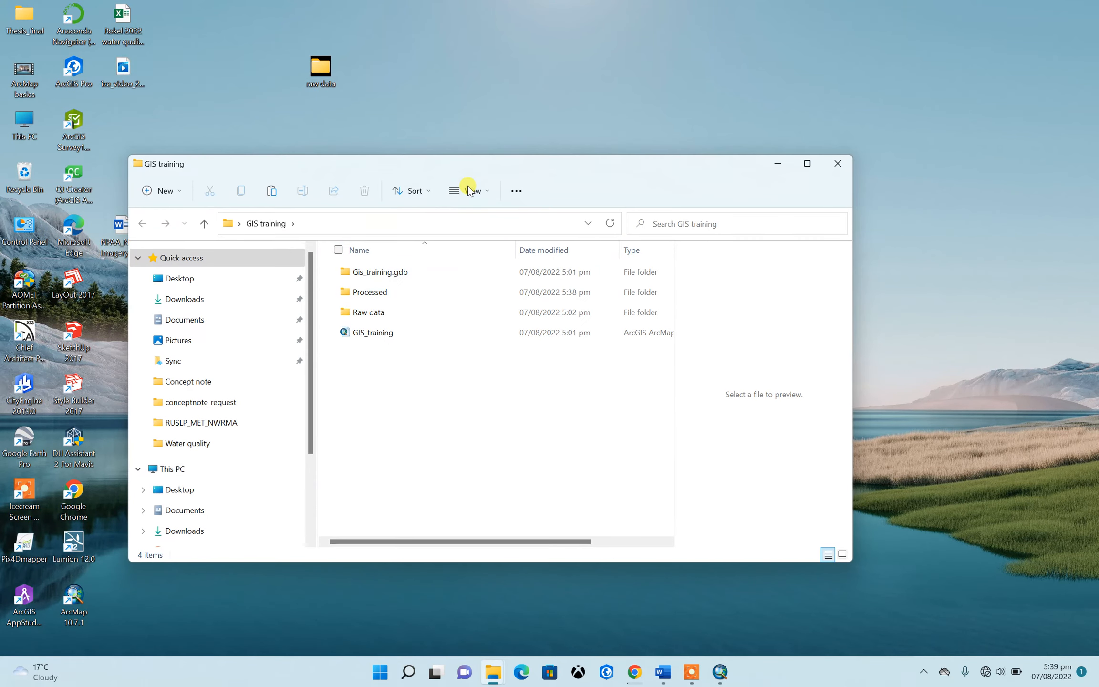
click(400, 292)
double_click(399, 292)
double_click(384, 281)
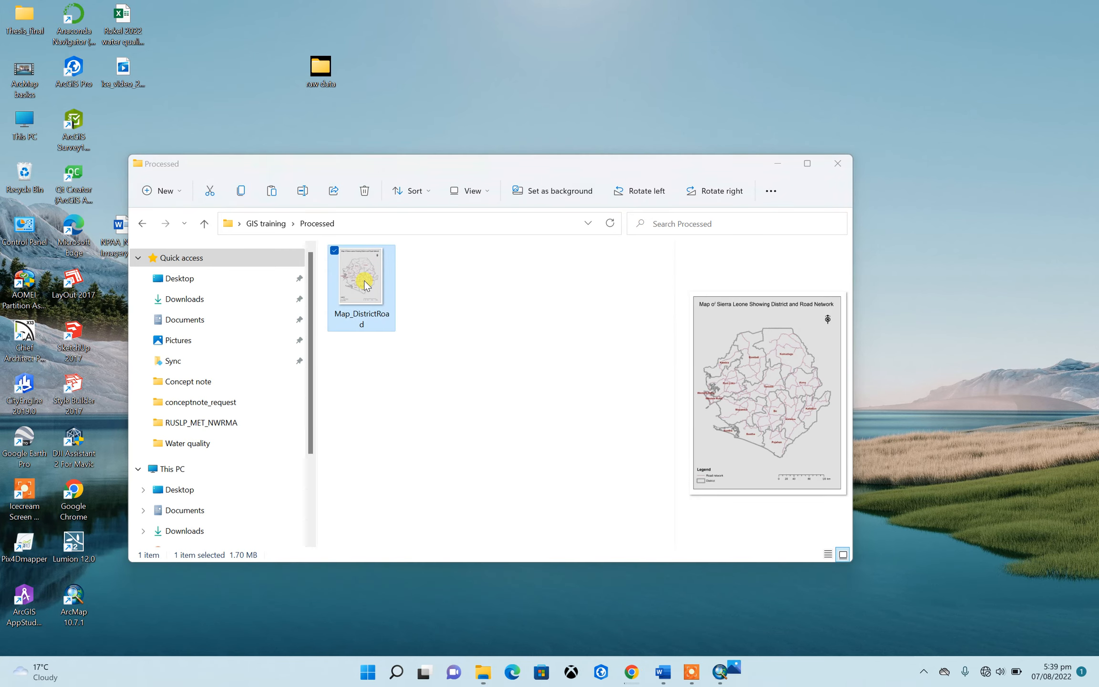